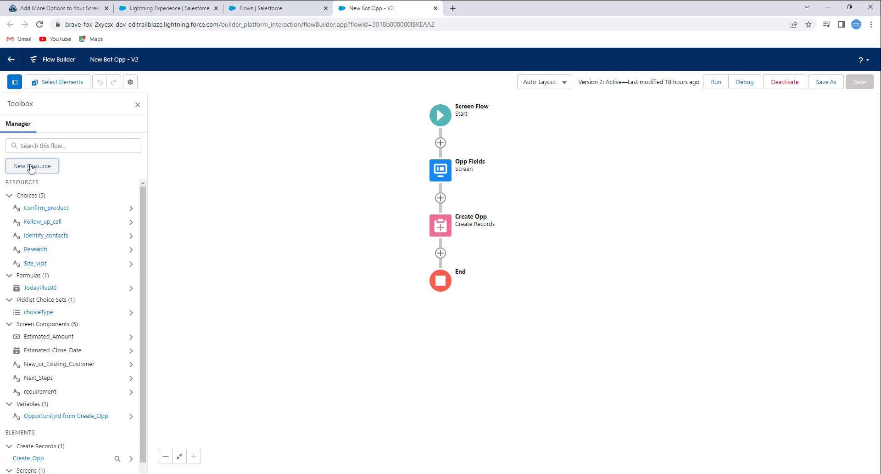
# Create a new flow resource of type Variable with the API name oppVar.
pyautogui.click(30, 167)
pyautogui.click(314, 226)
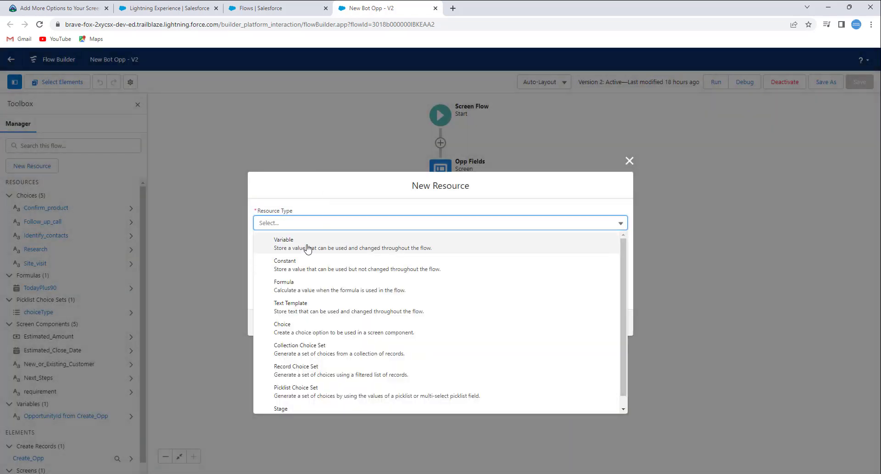
pyautogui.click(305, 246)
pyautogui.click(307, 242)
pyautogui.write('oppVar')
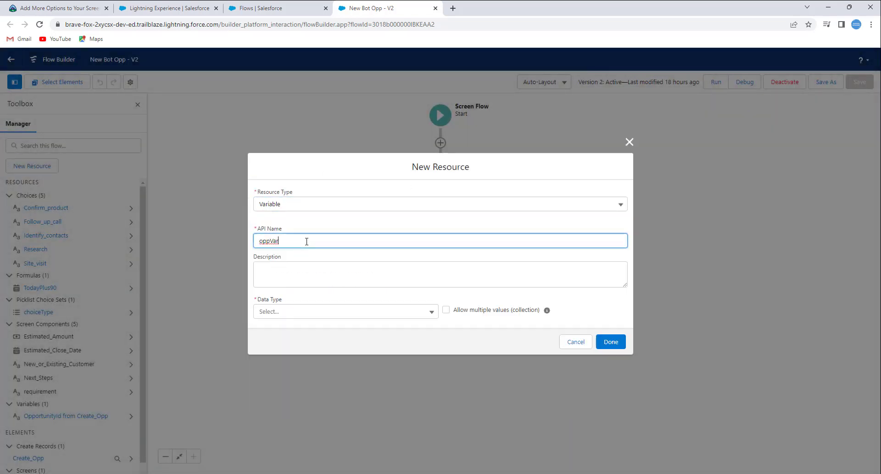
# Set the oppVar variable's data type to Record and its object to Opportunity, and finish the resource.
pyautogui.click(34, 9)
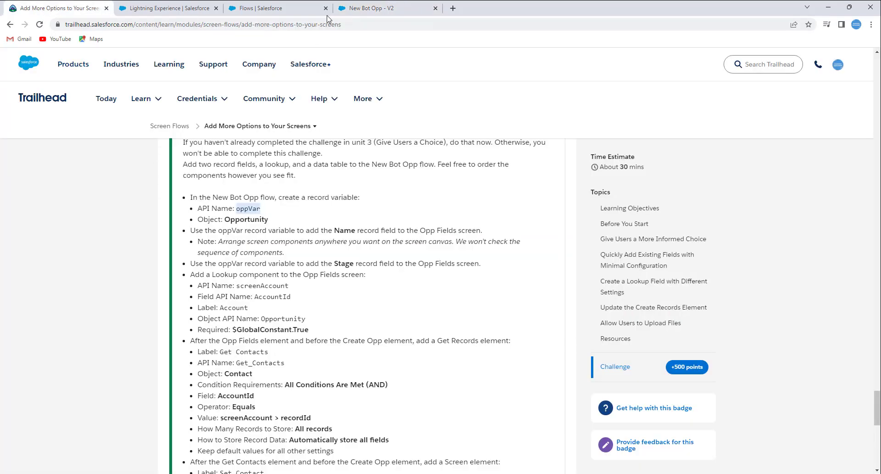
pyautogui.click(370, 8)
pyautogui.click(281, 311)
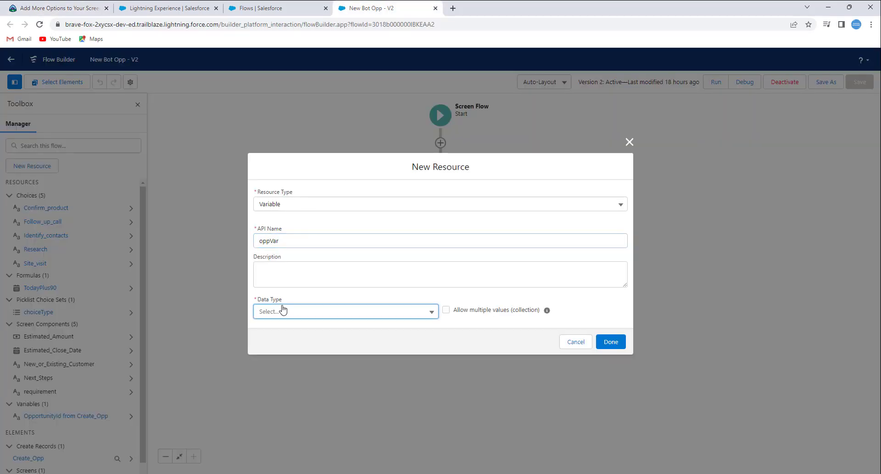
pyautogui.click(303, 165)
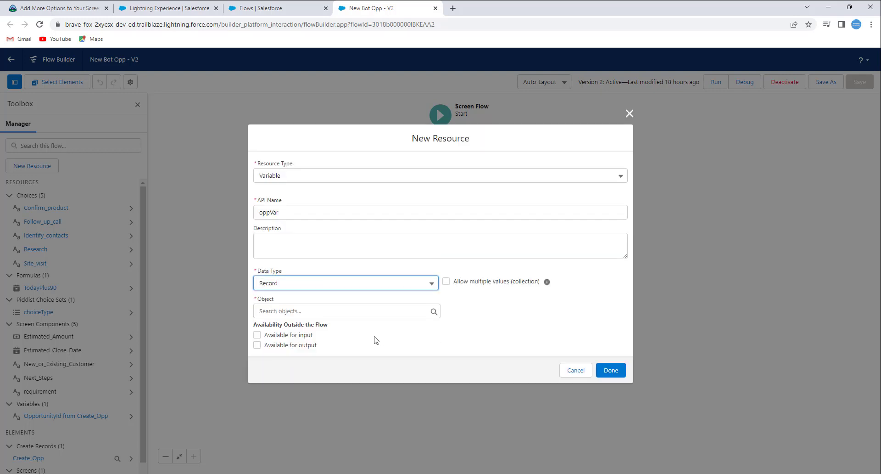
pyautogui.click(327, 312)
pyautogui.write('Opp')
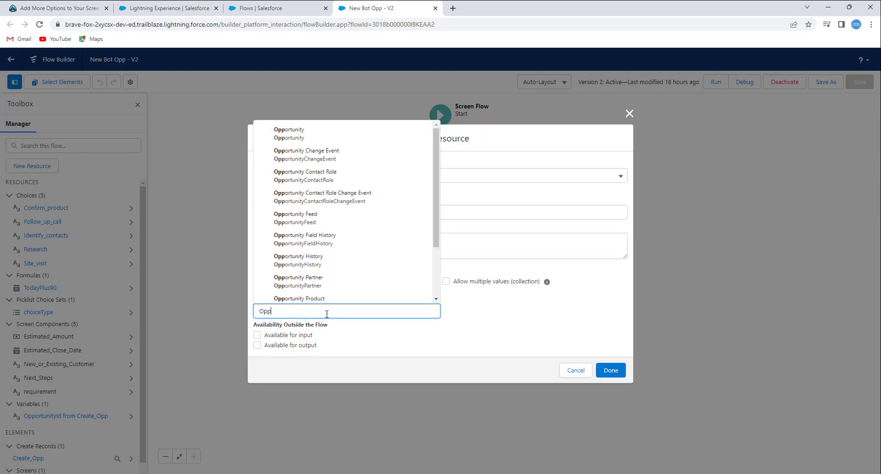
pyautogui.click(345, 135)
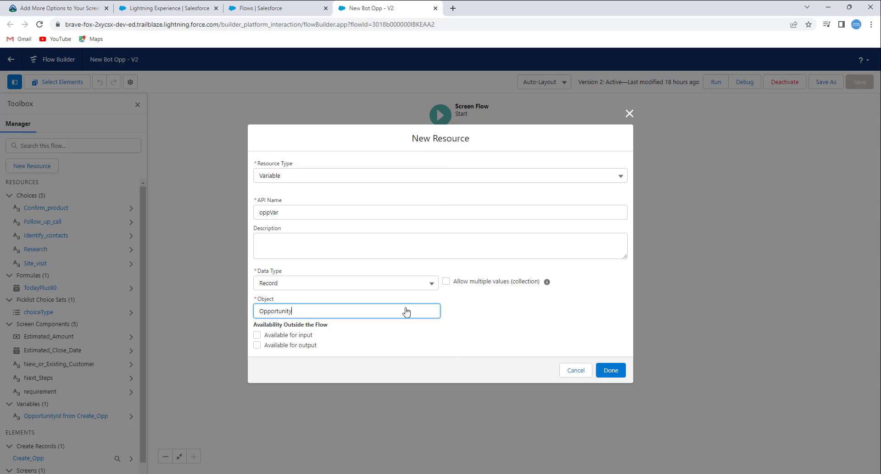
pyautogui.click(611, 370)
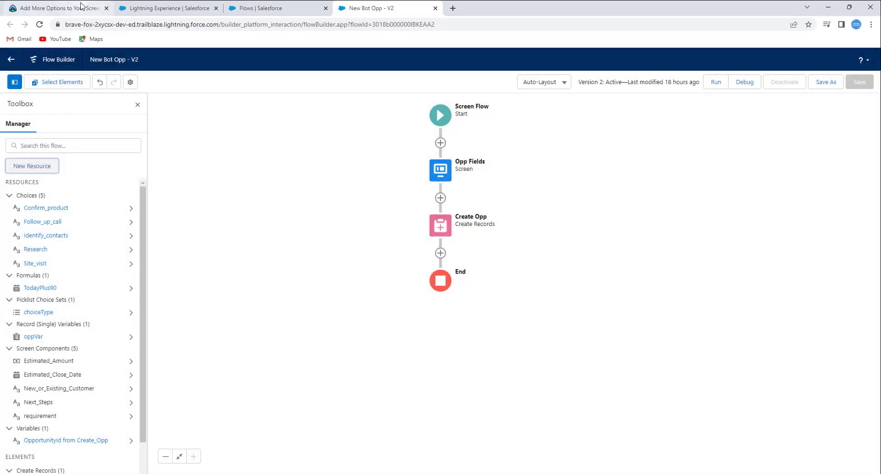
# Check the Name record field requirement in the Trailhead challenge, and open the Opp Fields screen element for editing.
pyautogui.click(60, 7)
pyautogui.scroll(-3, 258, 306)
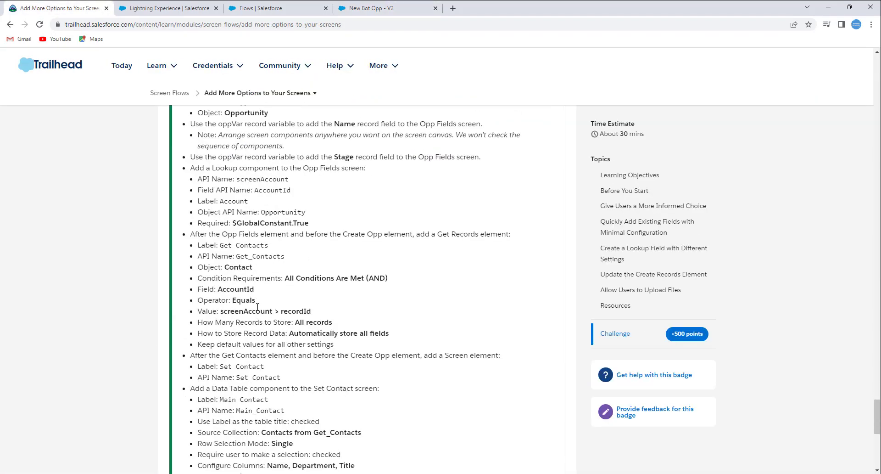
pyautogui.scroll(2, 257, 306)
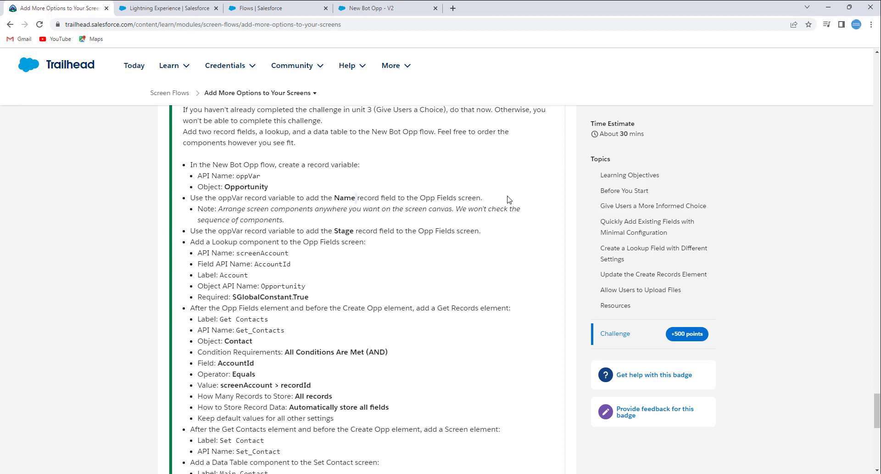
pyautogui.moveTo(507, 198); pyautogui.dragTo(249, 216)
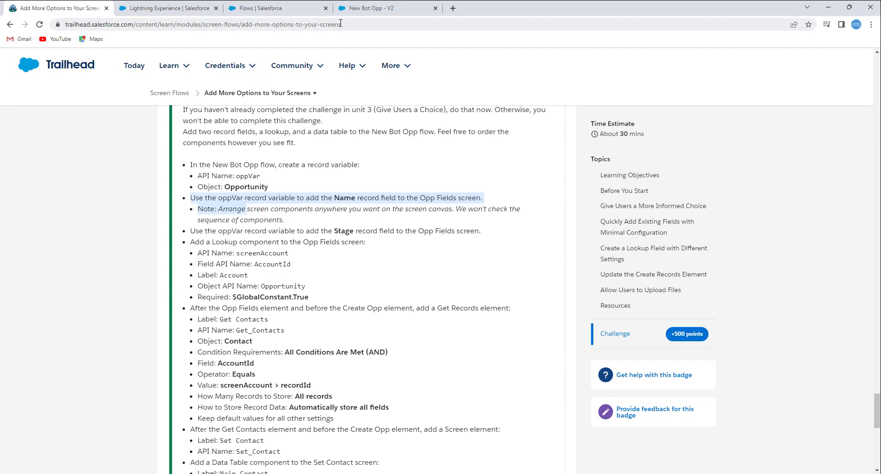
pyautogui.click(371, 8)
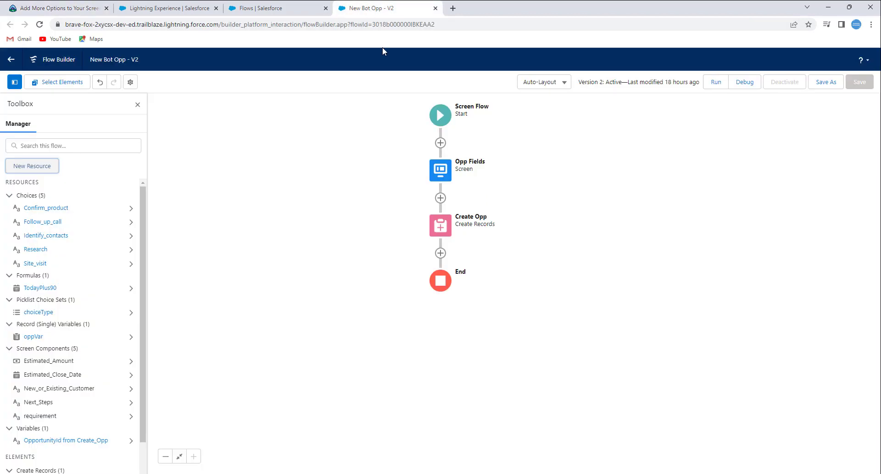
pyautogui.doubleClick(441, 171)
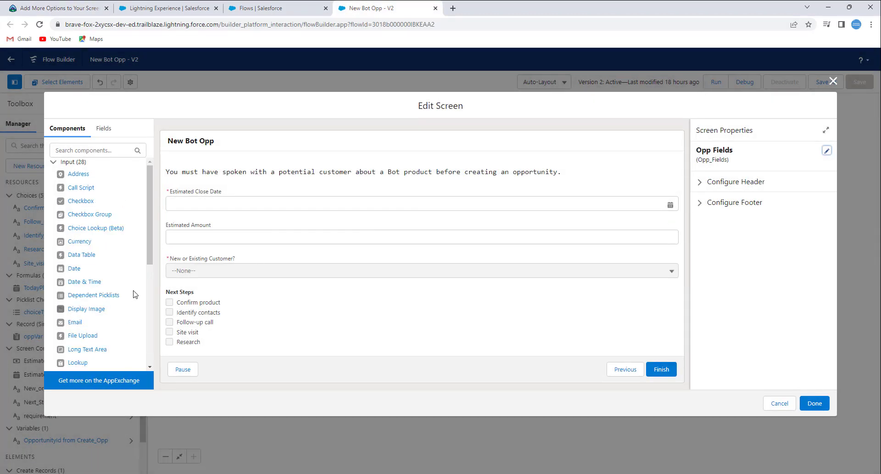
# Choose oppVar as the record variable and add its Name field to the Opp Fields screen below Next Steps.
pyautogui.click(103, 128)
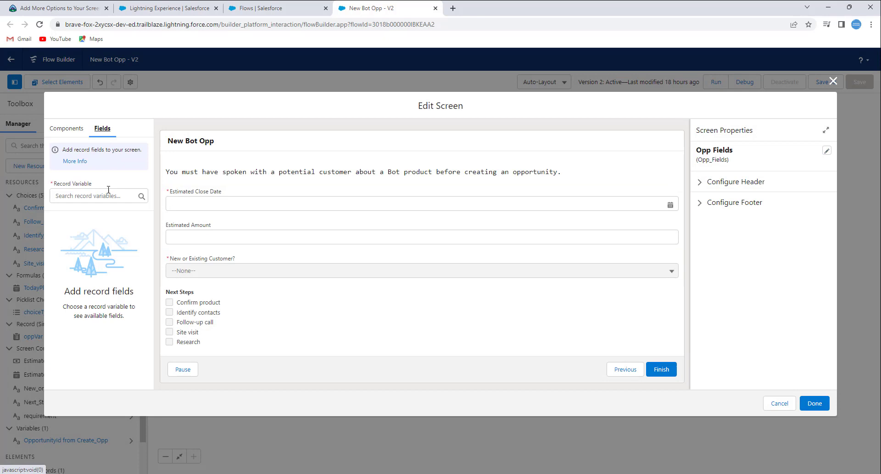
pyautogui.click(83, 165)
pyautogui.click(79, 194)
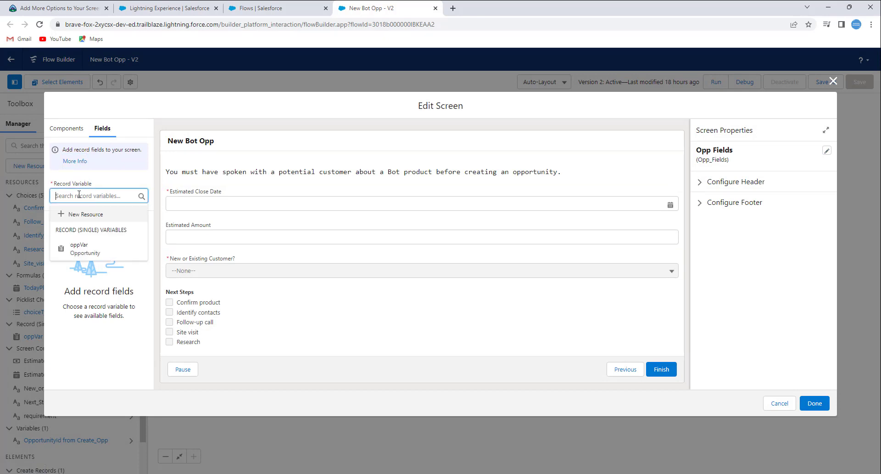
pyautogui.click(84, 243)
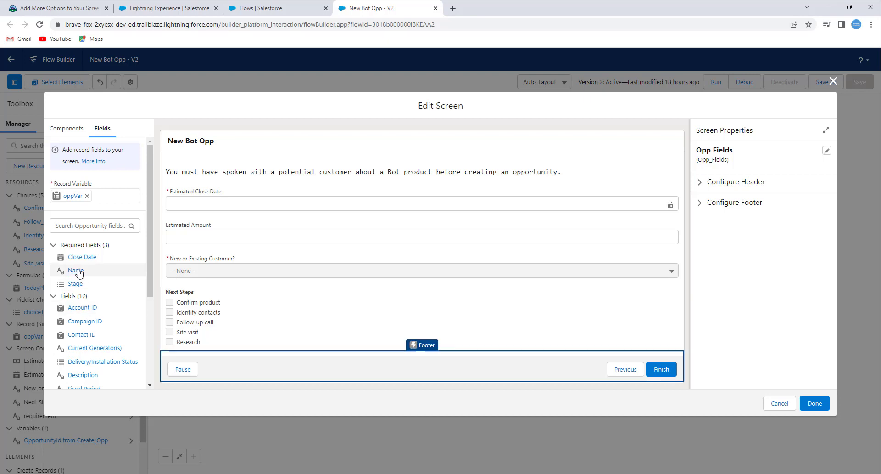
pyautogui.click(184, 340)
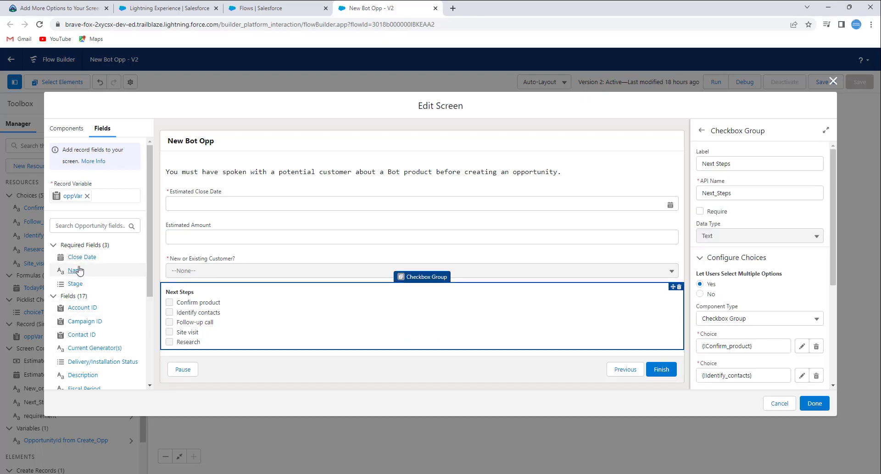
pyautogui.click(77, 270)
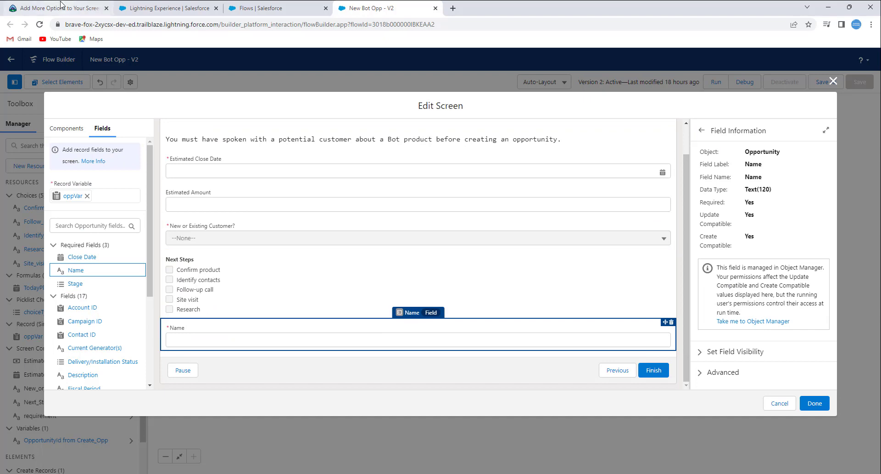
# Check the next challenge requirement and add oppVar's Stage record field below Name on the Opp Fields screen.
pyautogui.click(61, 4)
pyautogui.click(250, 234)
pyautogui.scroll(-1, 271, 237)
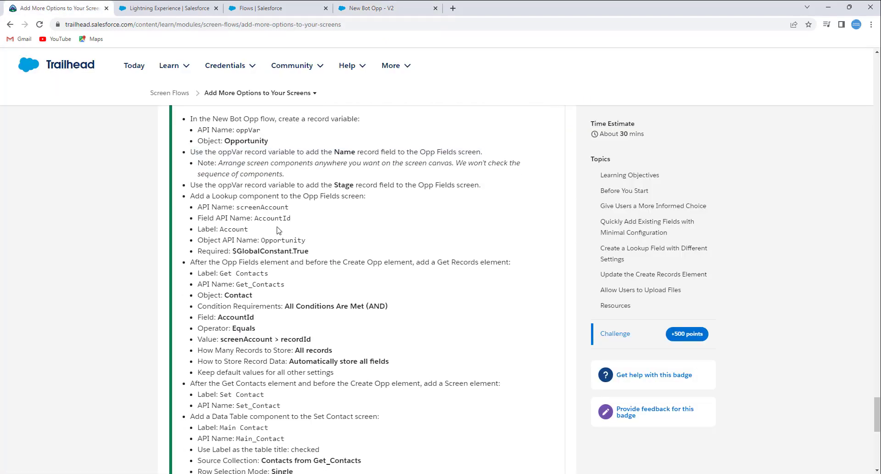
pyautogui.moveTo(335, 185); pyautogui.dragTo(422, 185)
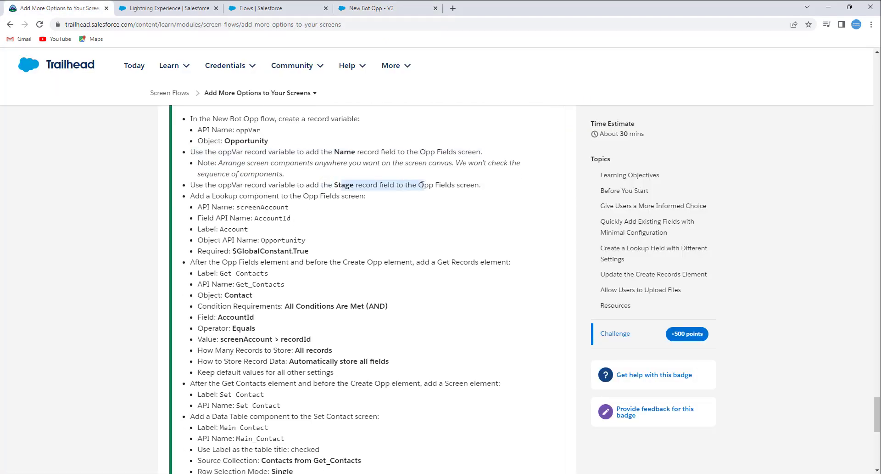
pyautogui.click(404, 9)
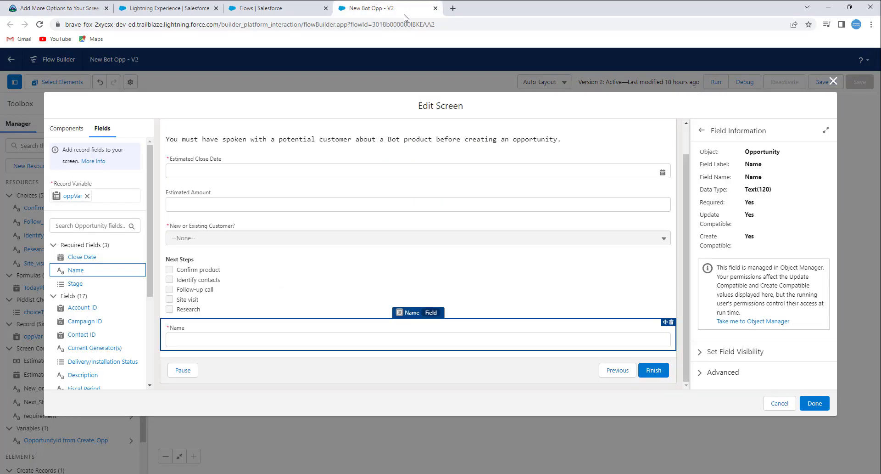
pyautogui.click(75, 283)
pyautogui.scroll(-1, 237, 374)
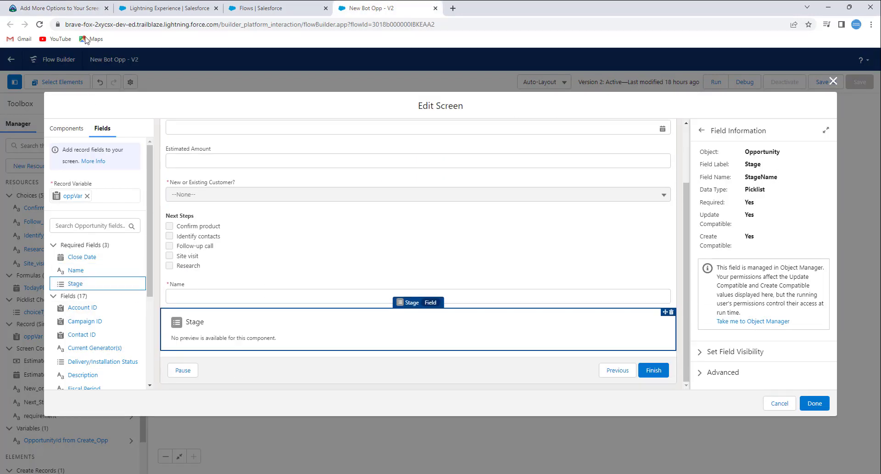
# Review the Lookup component requirements in the Trailhead challenge, and confirm the Opp Fields screen edits.
pyautogui.click(57, 7)
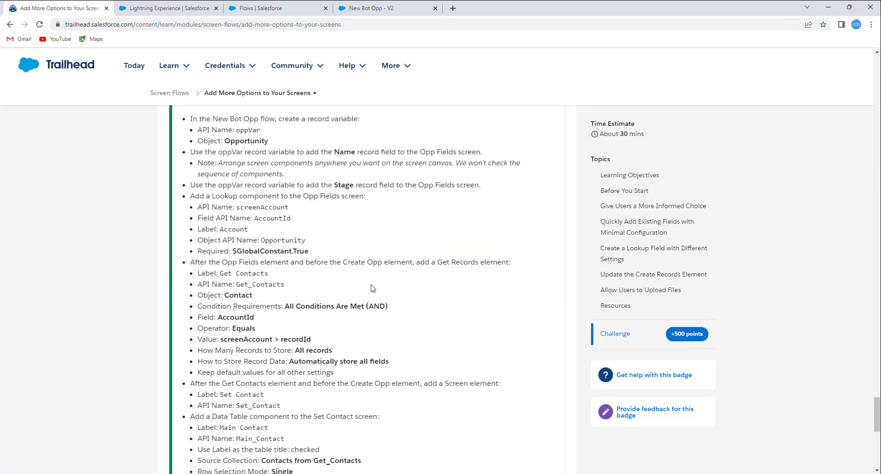
pyautogui.scroll(-1, 310, 247)
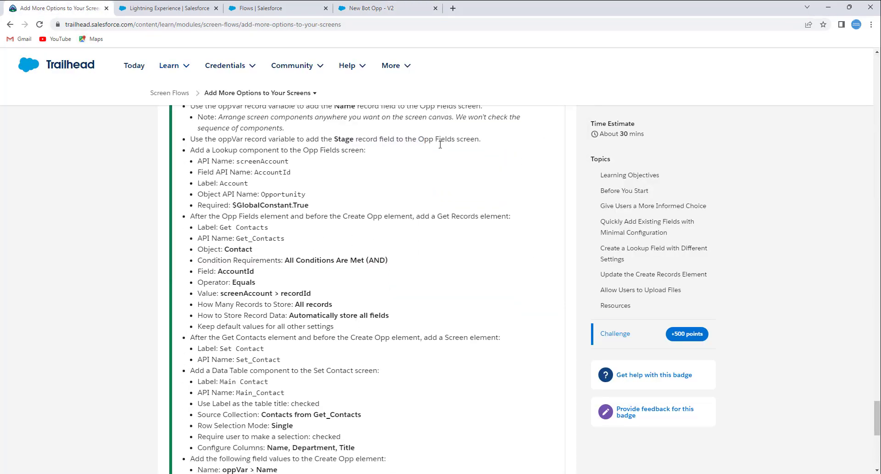
pyautogui.doubleClick(275, 163)
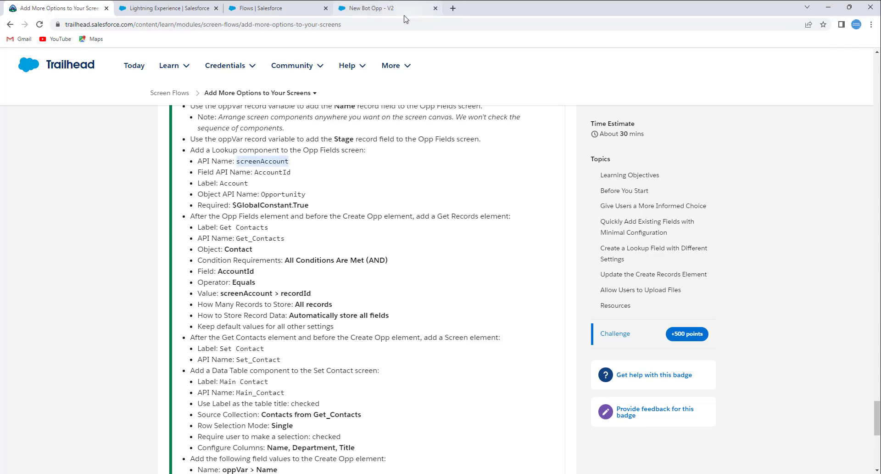
pyautogui.click(388, 8)
pyautogui.click(811, 404)
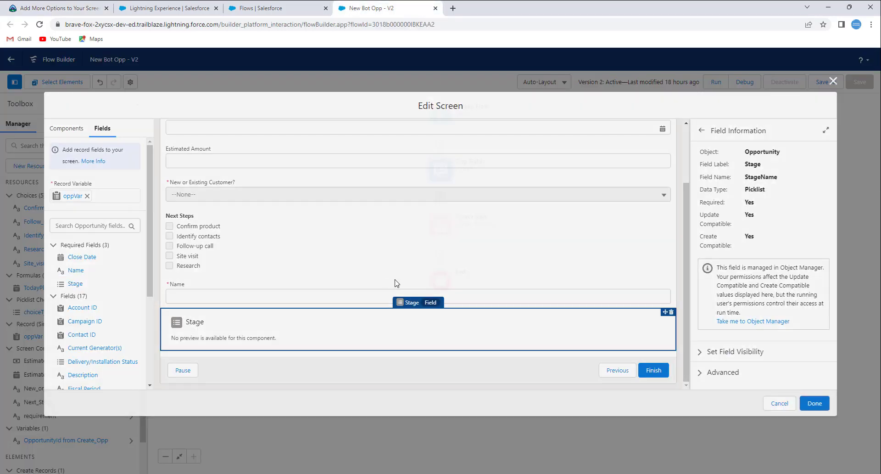
# Reopen the Opp Fields screen and add a Lookup component below the Stage field.
pyautogui.doubleClick(436, 175)
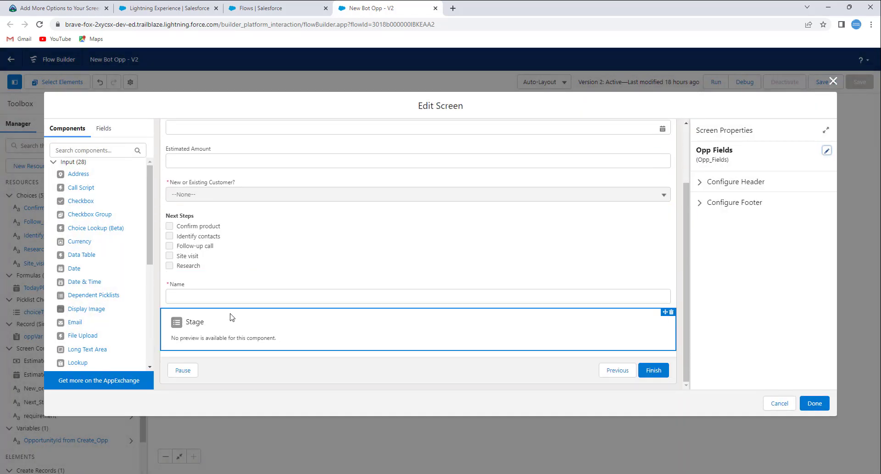
pyautogui.scroll(-1, 98, 281)
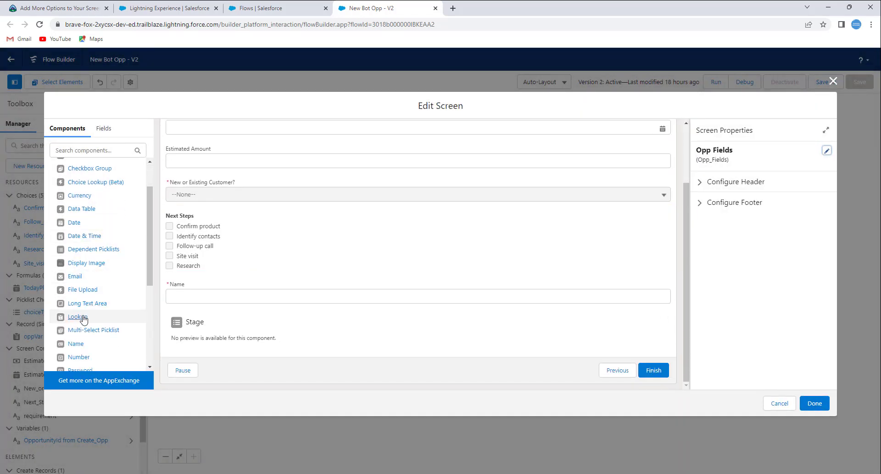
pyautogui.click(247, 330)
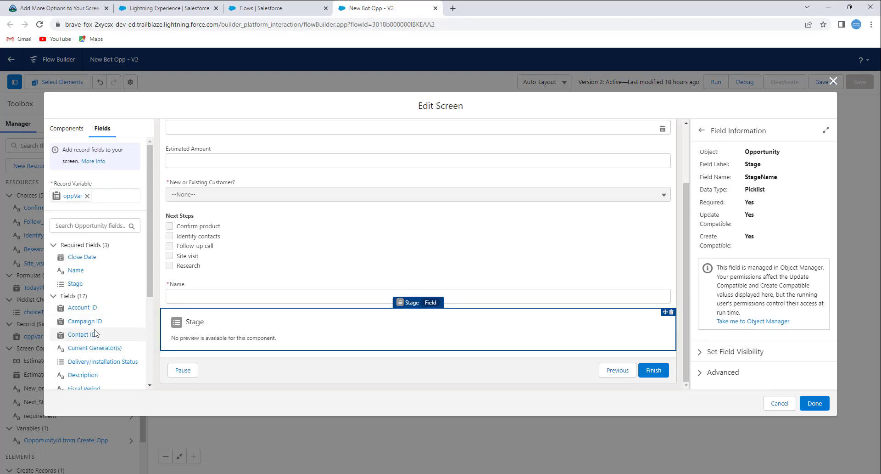
pyautogui.scroll(-3, 89, 321)
pyautogui.scroll(3, 89, 322)
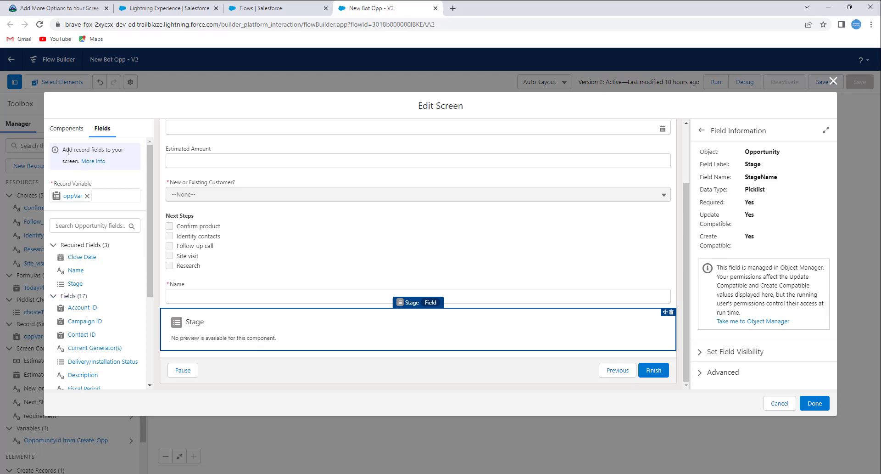
pyautogui.click(66, 128)
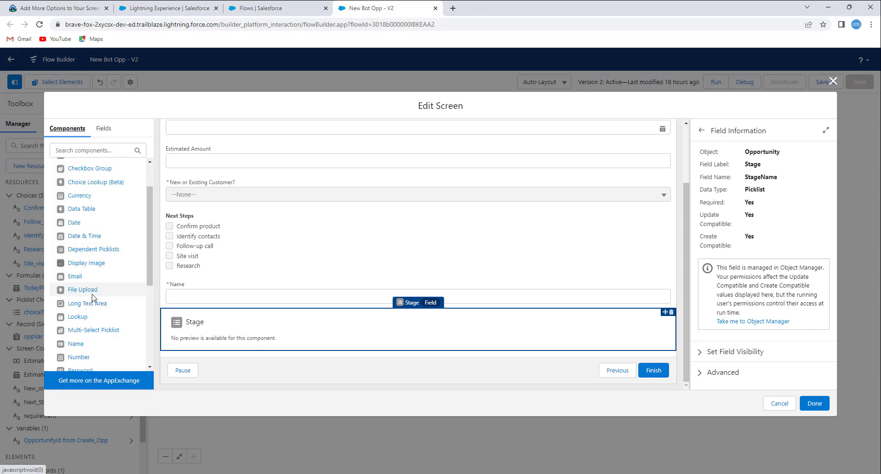
pyautogui.click(81, 316)
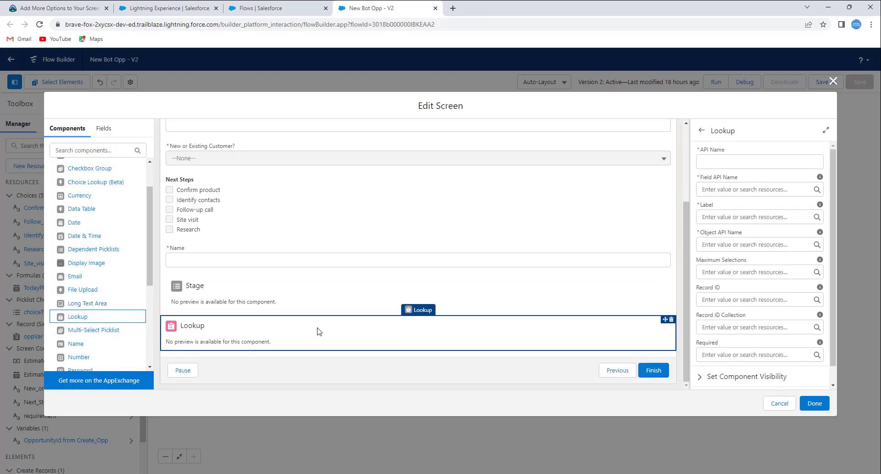
# Copy the Lookup's API name from the Trailhead challenge and set it to screenAccount.
pyautogui.click(86, 7)
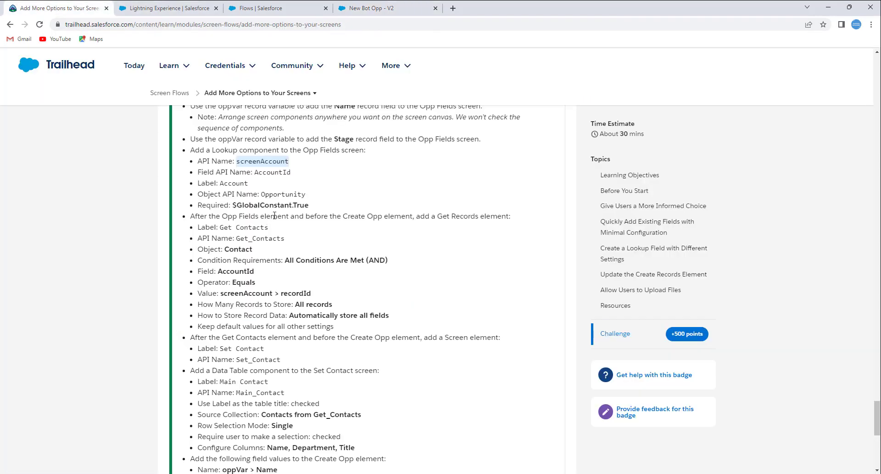
pyautogui.rightClick(268, 162)
pyautogui.click(285, 175)
pyautogui.click(372, 7)
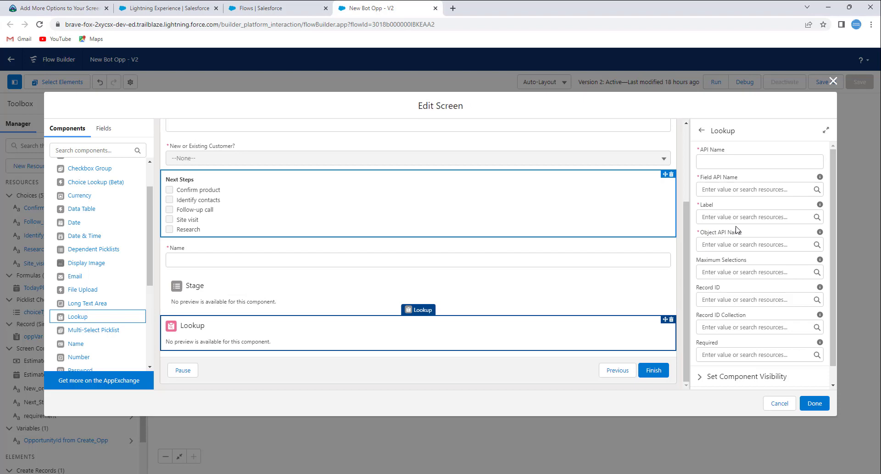
pyautogui.click(715, 157)
pyautogui.hotkey('ctrl', 'v')
pyautogui.press('Tab')
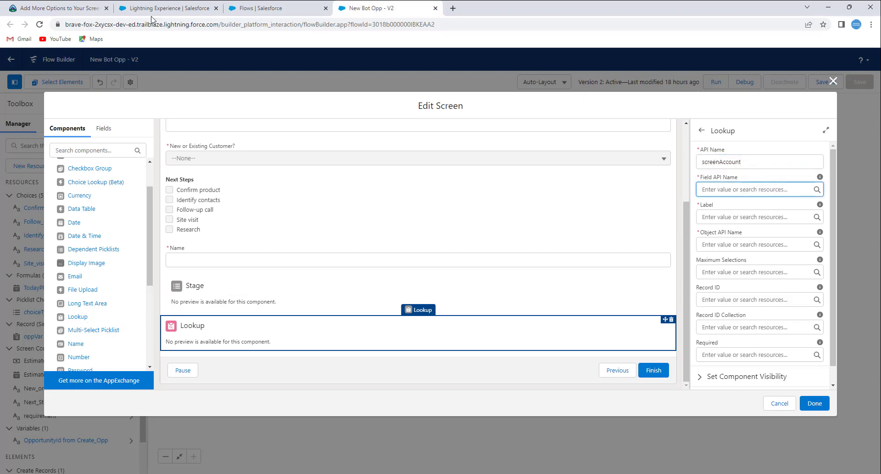
# Copy the Lookup's Field API Name from the Trailhead challenge and set it to AccountId.
pyautogui.click(60, 8)
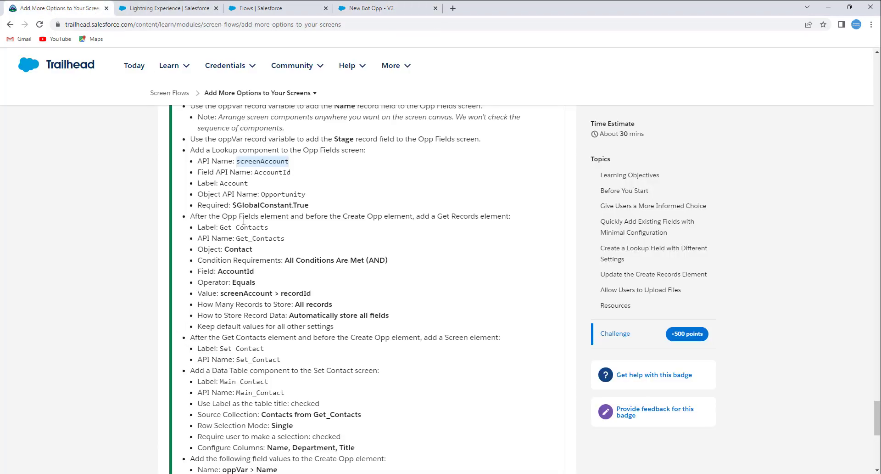
pyautogui.doubleClick(272, 172)
pyautogui.click(348, 9)
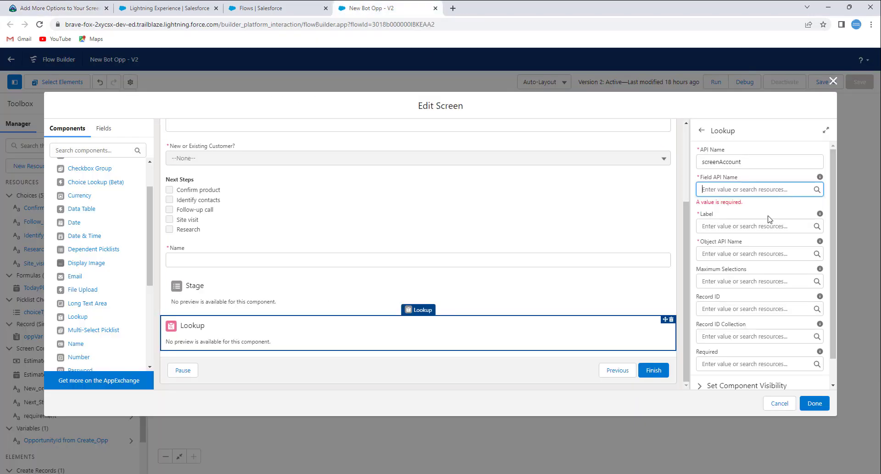
pyautogui.hotkey('ctrl', 'v')
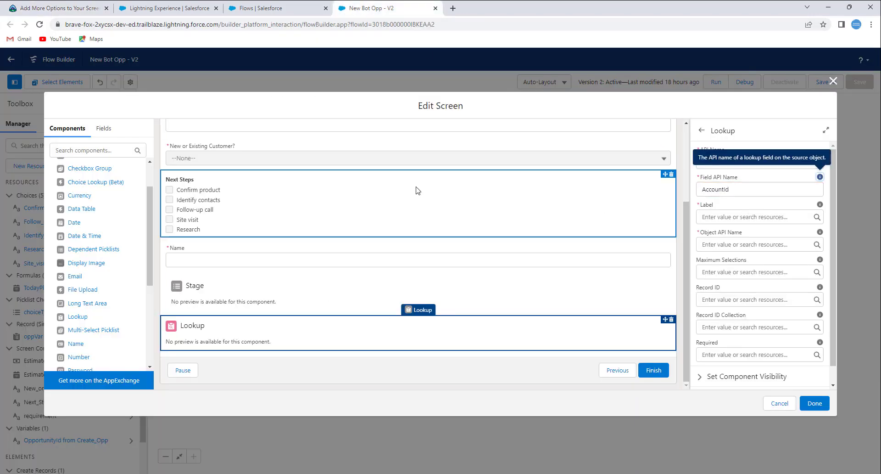
# Copy the Lookup's label from the Trailhead challenge and set it to Account.
pyautogui.click(16, 12)
pyautogui.doubleClick(231, 183)
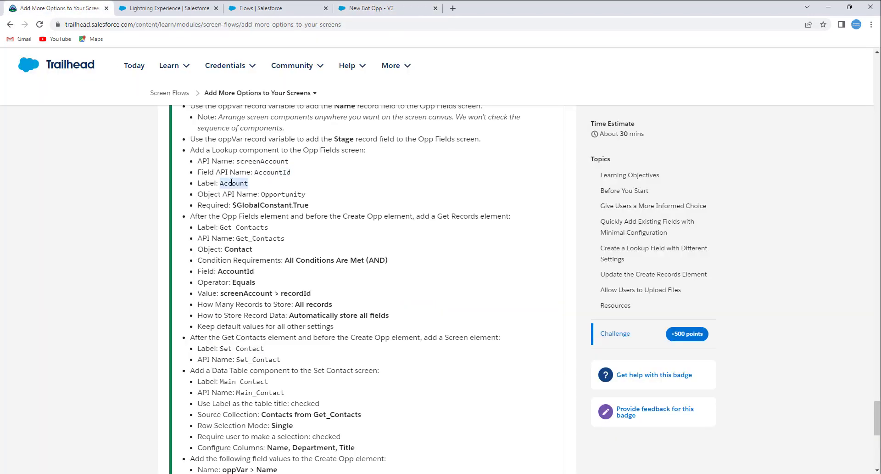
pyautogui.click(372, 8)
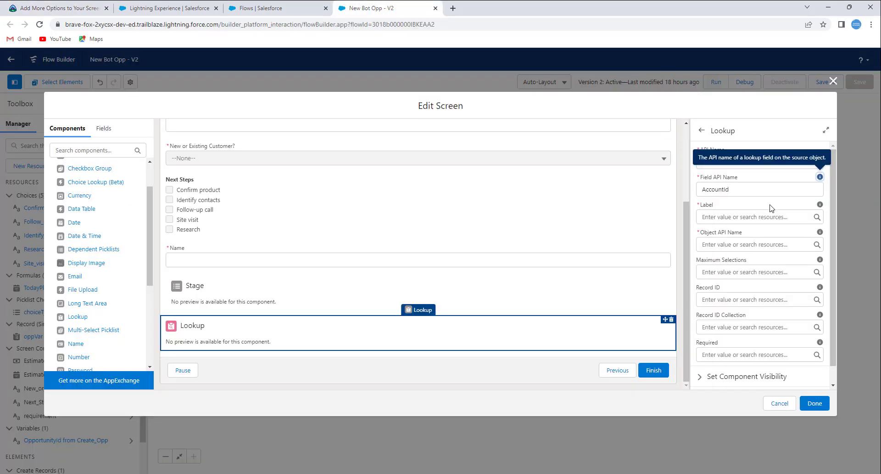
pyautogui.click(761, 214)
pyautogui.hotkey('ctrl', 'v')
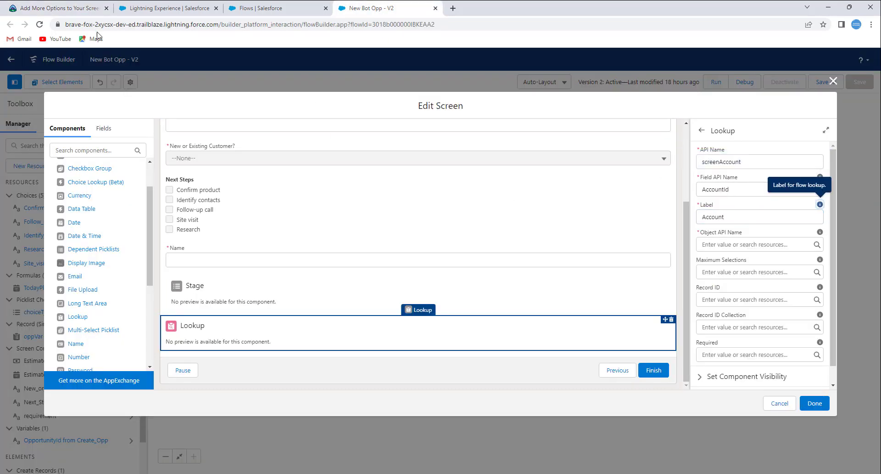
# Copy the Lookup's Object API Name from the Trailhead challenge and set it to Opportunity.
pyautogui.click(62, 7)
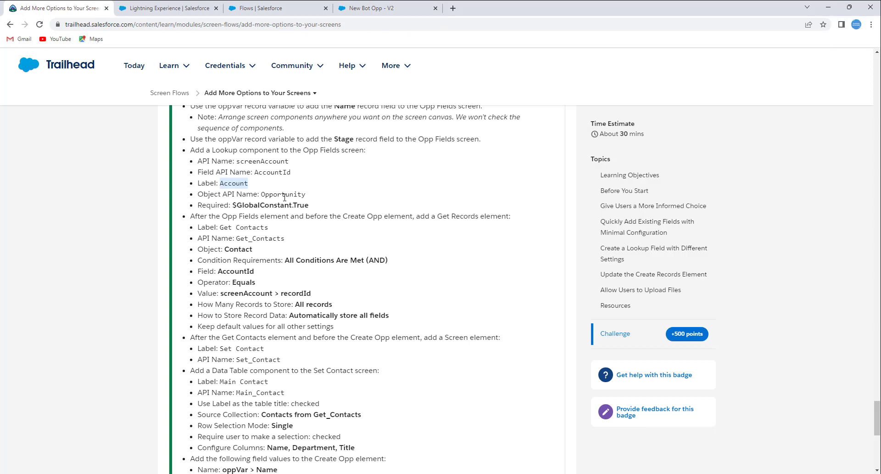
pyautogui.doubleClick(284, 194)
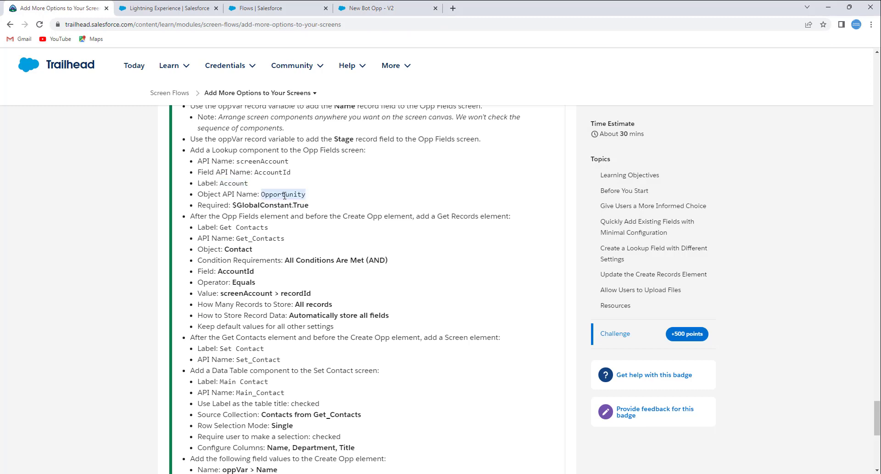
pyautogui.click(369, 10)
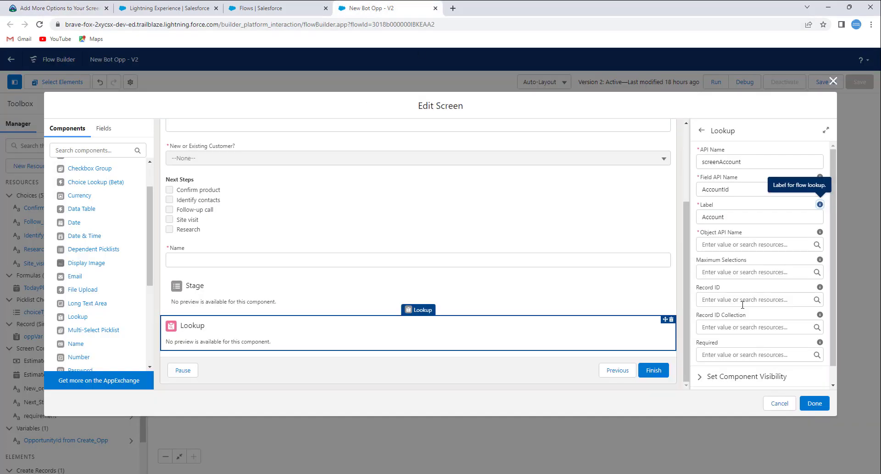
pyautogui.click(730, 245)
pyautogui.hotkey('ctrl', 'v')
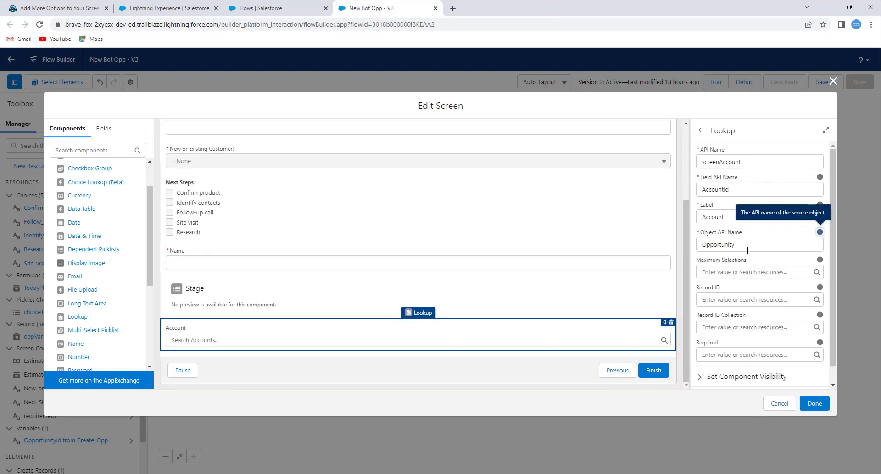
# Set the Lookup's Required value to $GlobalConstant.True, check the next challenge requirement, and confirm the Opp Fields screen edits.
pyautogui.scroll(-1, 737, 333)
pyautogui.click(736, 337)
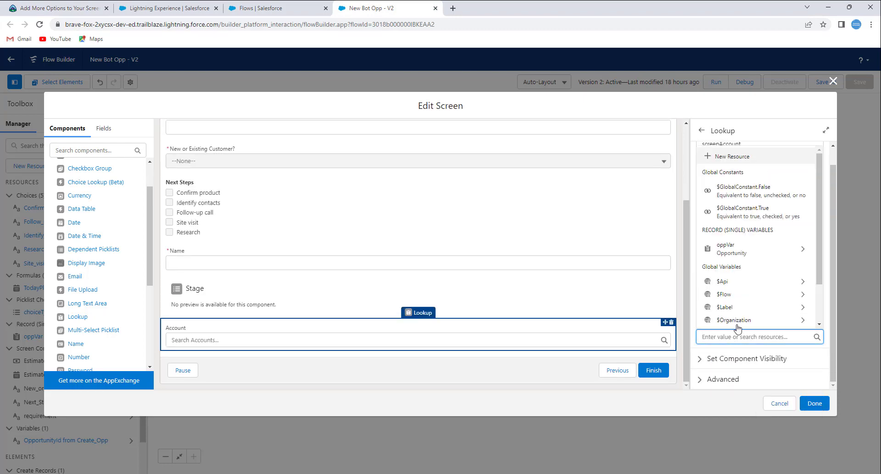
pyautogui.click(726, 212)
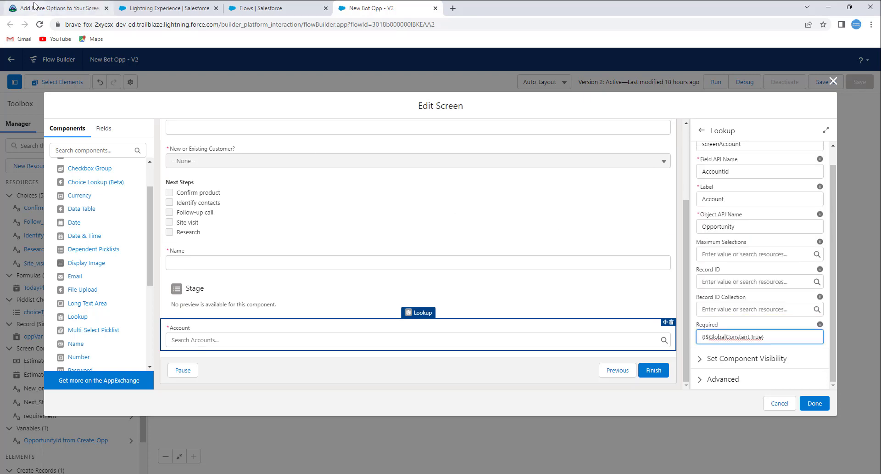
pyautogui.click(60, 8)
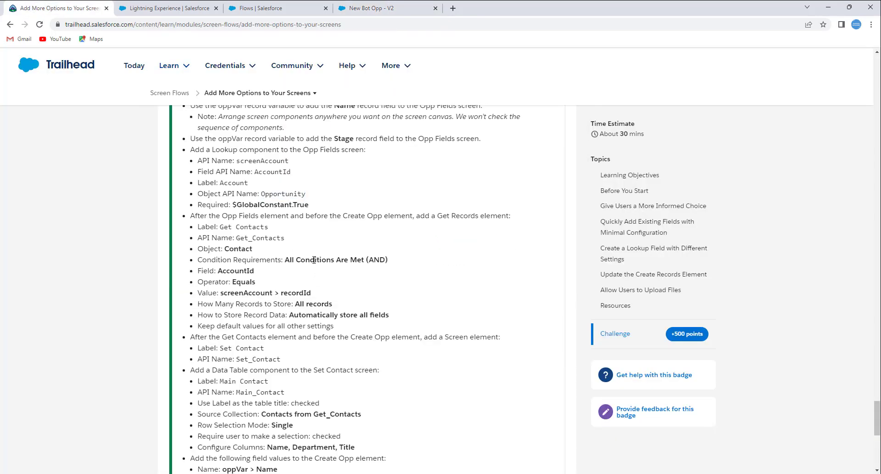
pyautogui.scroll(-1, 305, 258)
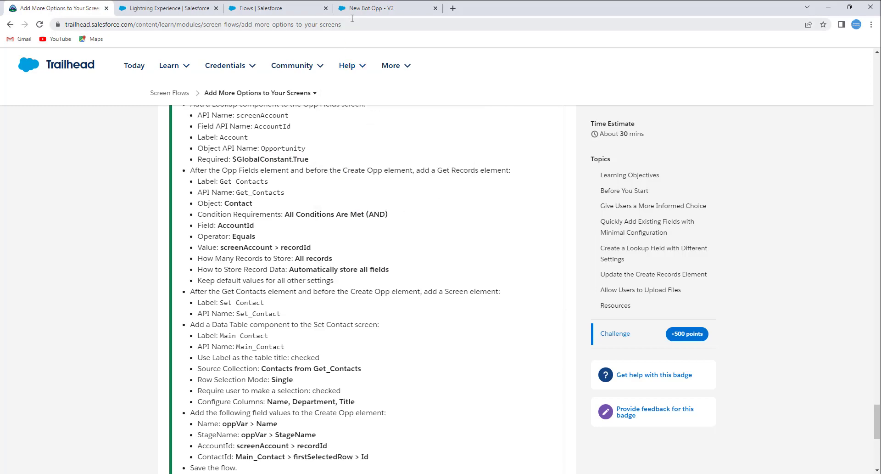
pyautogui.click(365, 8)
pyautogui.click(817, 402)
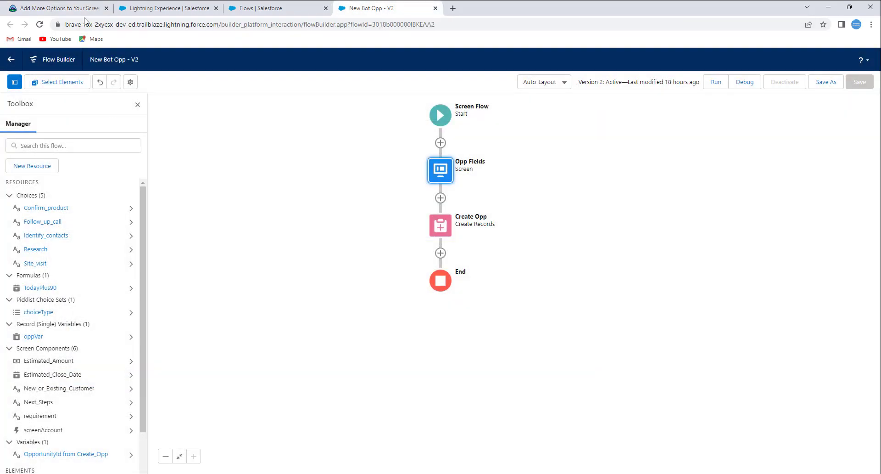
# Review the Get Records requirement in the Trailhead challenge and copy its label, Get Contacts.
pyautogui.click(83, 15)
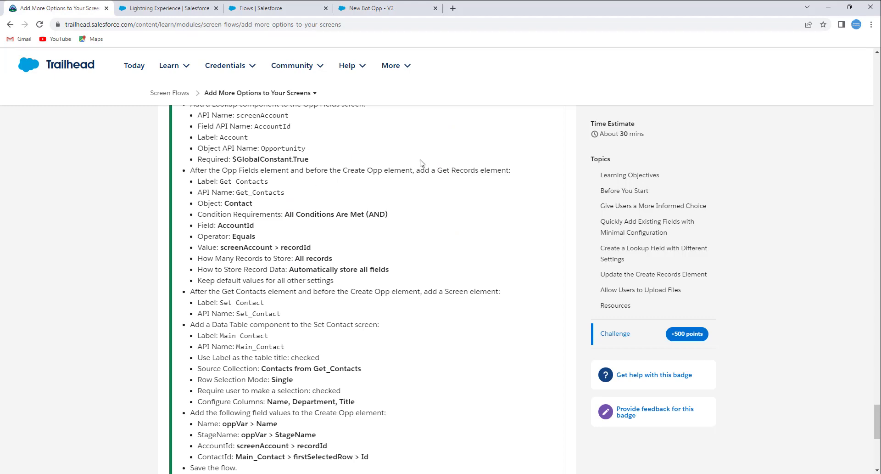
pyautogui.moveTo(190, 170); pyautogui.dragTo(351, 174)
pyautogui.click(350, 178)
pyautogui.moveTo(269, 181); pyautogui.dragTo(224, 179)
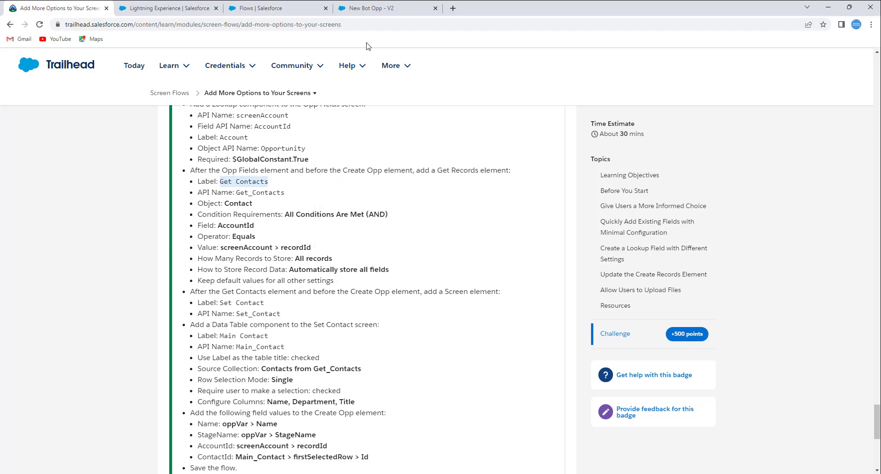
# Add a Get Records element between Opp Fields and Create Opp, with label Get Contacts and API name Get_Contacts.
pyautogui.click(372, 9)
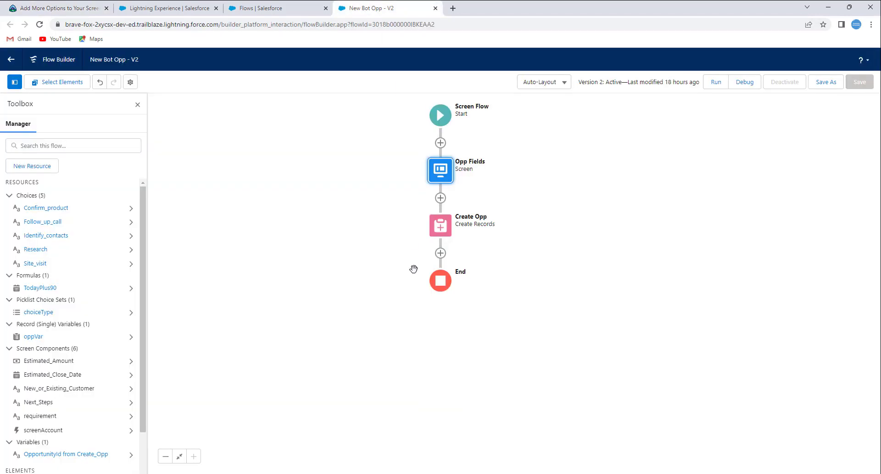
pyautogui.click(441, 198)
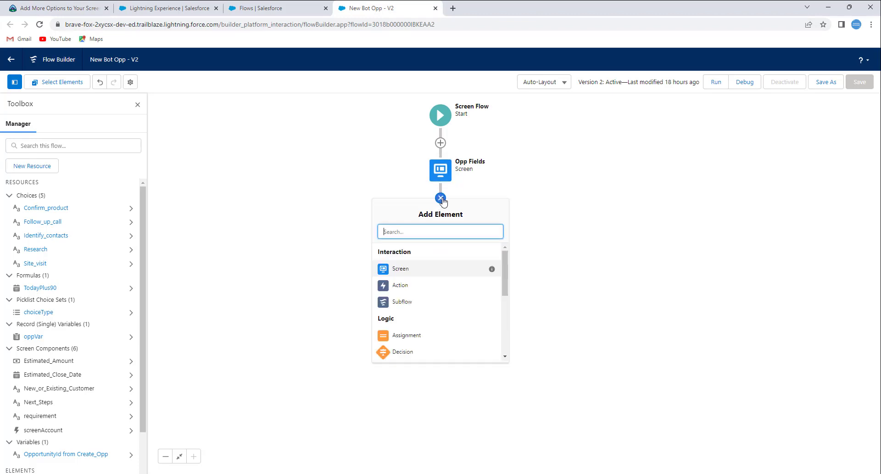
pyautogui.write('g')
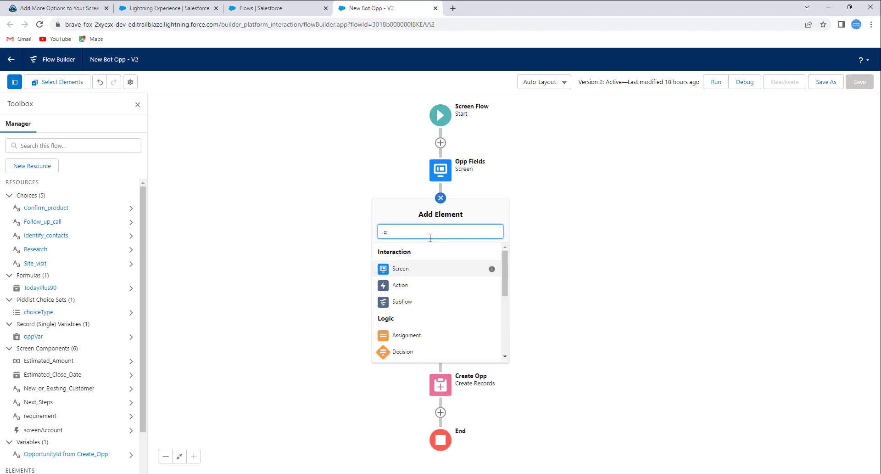
pyautogui.write('et')
pyautogui.click(422, 253)
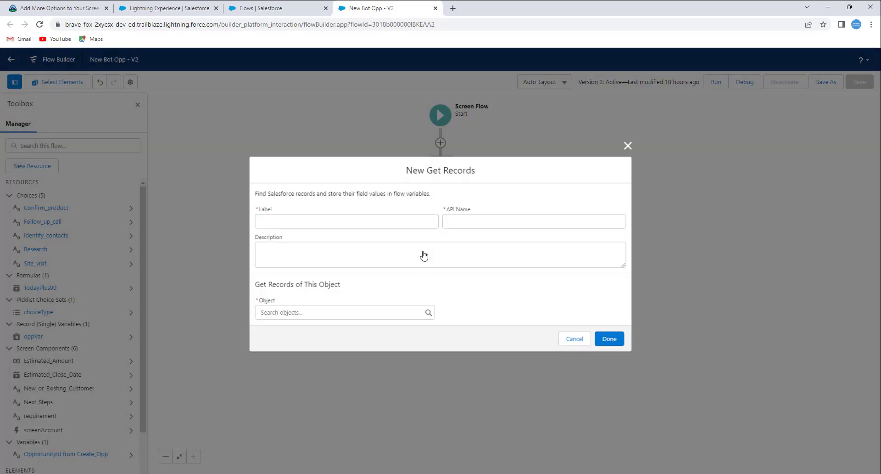
pyautogui.write('Get Contacts')
pyautogui.press('Tab')
pyautogui.press('Tab')
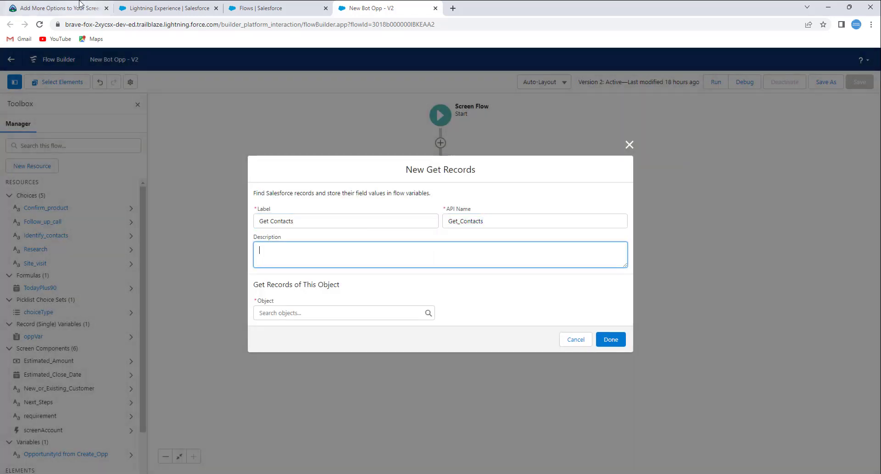
# Review the Get Records object and filter requirements in the Trailhead challenge, and copy the condition value screenAccount > recordId.
pyautogui.click(78, 8)
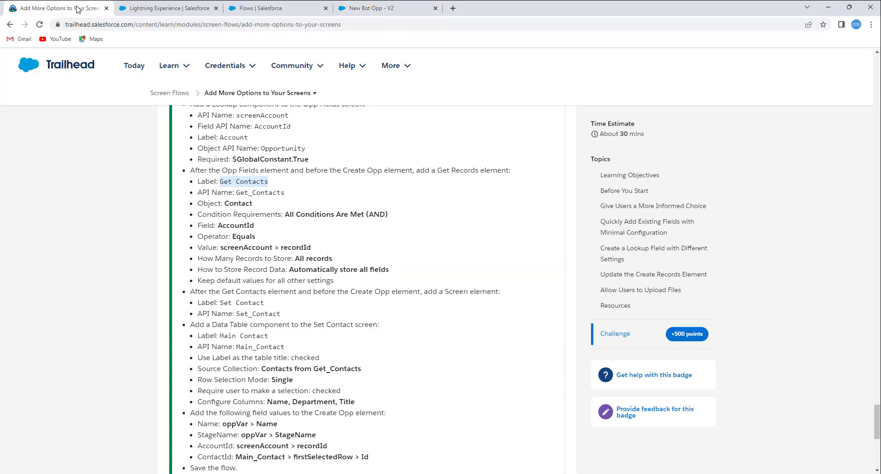
pyautogui.doubleClick(245, 203)
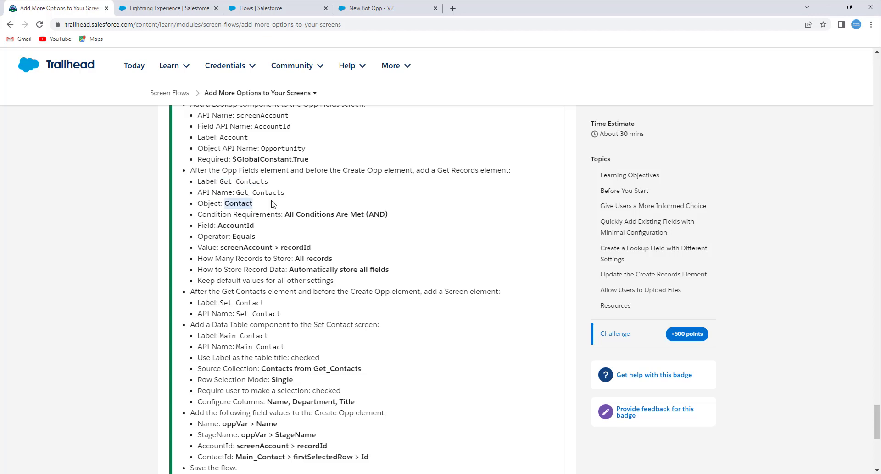
pyautogui.doubleClick(239, 225)
pyautogui.doubleClick(252, 246)
pyautogui.click(255, 246)
pyautogui.moveTo(311, 243); pyautogui.dragTo(223, 246)
pyautogui.hotkey('ctrl', 'c')
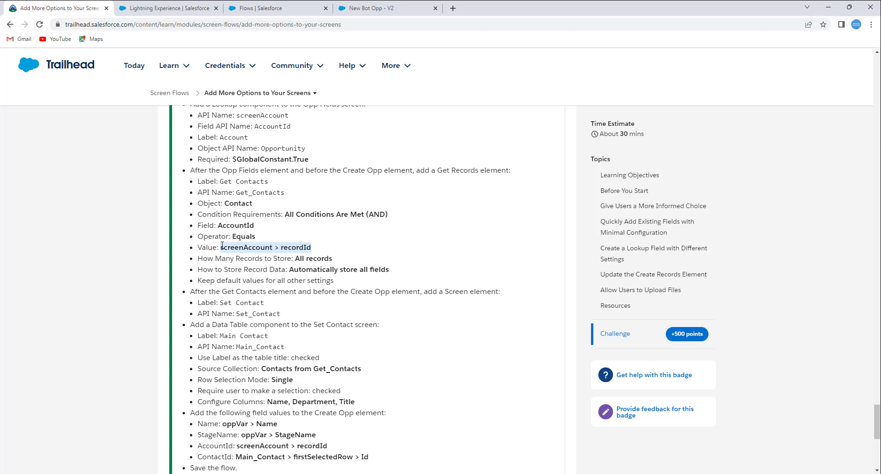
# Set the object of the new Get Records element to Contact.
pyautogui.click(360, 9)
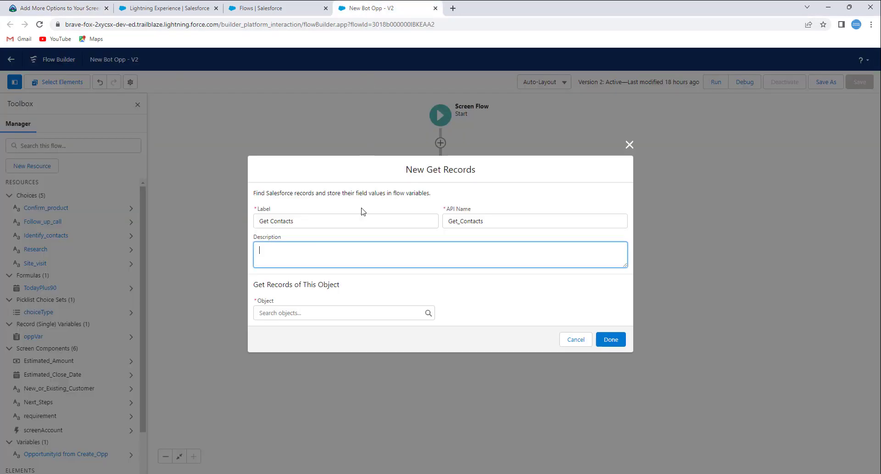
pyautogui.click(281, 313)
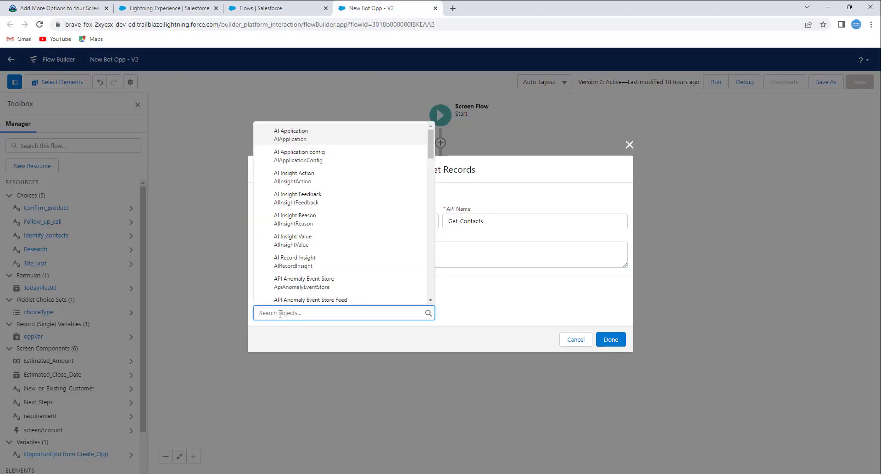
pyautogui.write('contact')
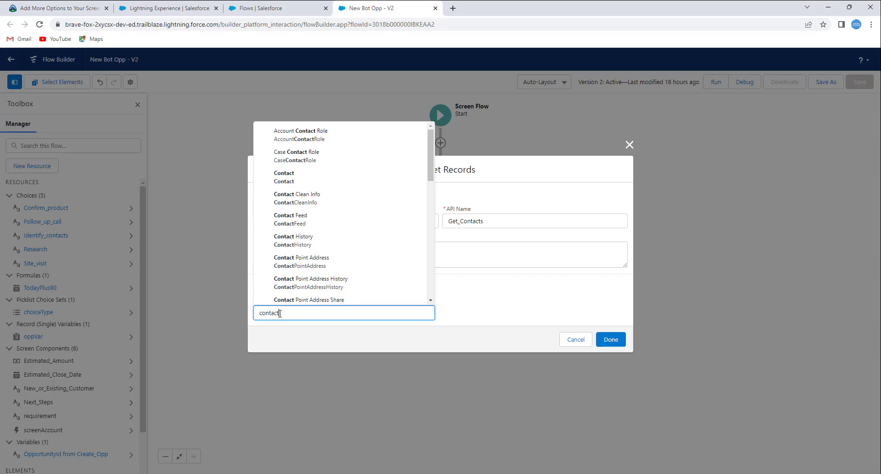
pyautogui.click(284, 177)
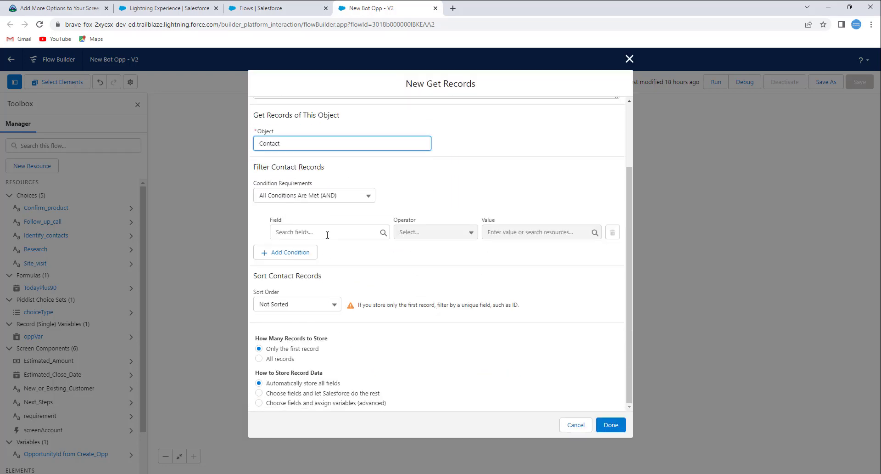
# Check the filter requirement and set the Contact condition to AccountId Equals screenAccount > recordId.
pyautogui.click(82, 13)
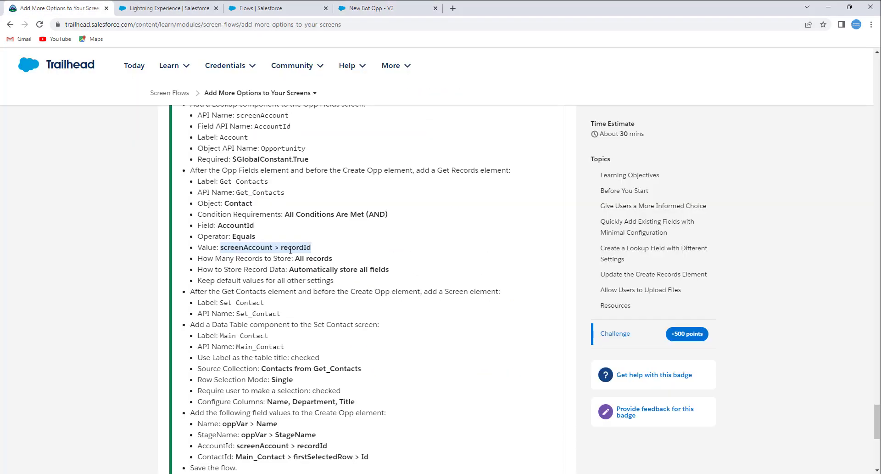
pyautogui.click(347, 14)
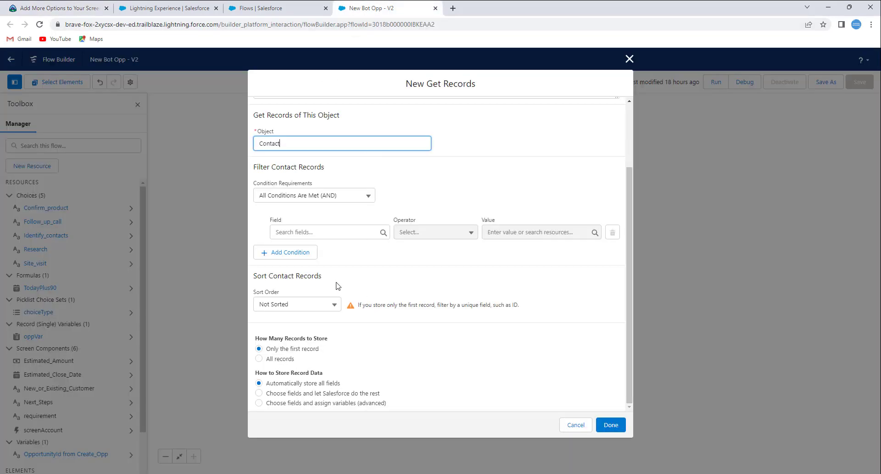
pyautogui.click(325, 232)
pyautogui.write('acc')
pyautogui.click(315, 252)
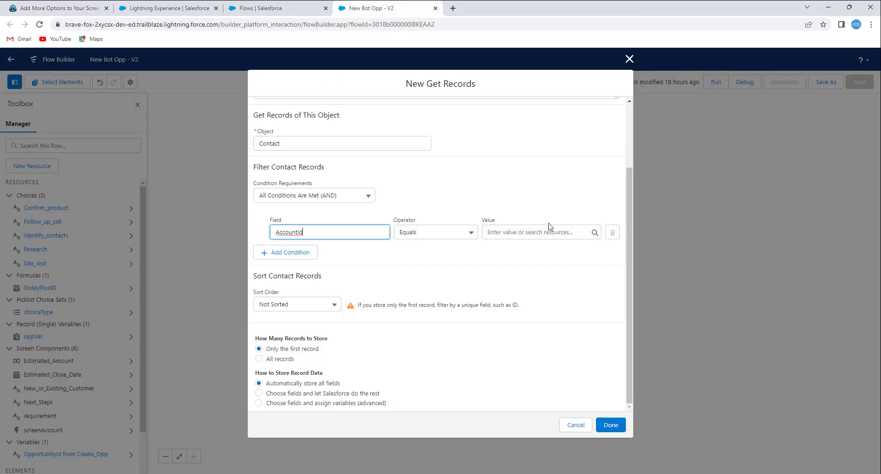
pyautogui.click(551, 230)
pyautogui.hotkey('ctrl', 'v')
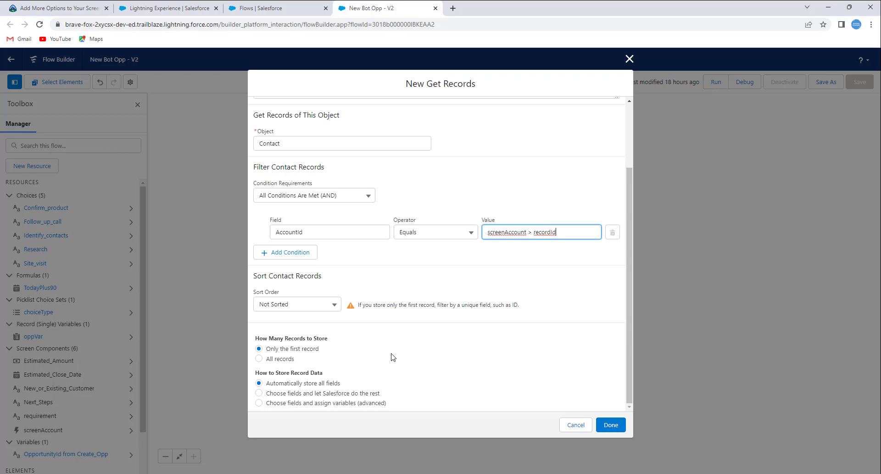
# Check the storage requirement, set the Get Contacts element to store all records, and finish the element.
pyautogui.click(60, 8)
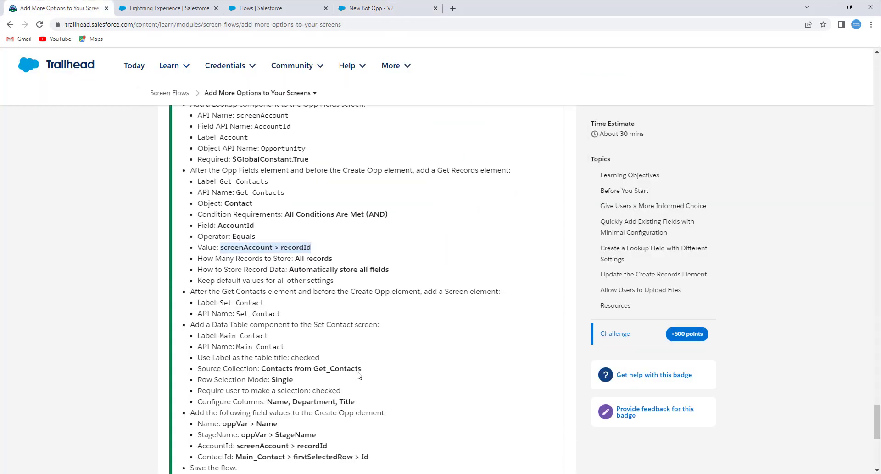
pyautogui.scroll(-1, 305, 315)
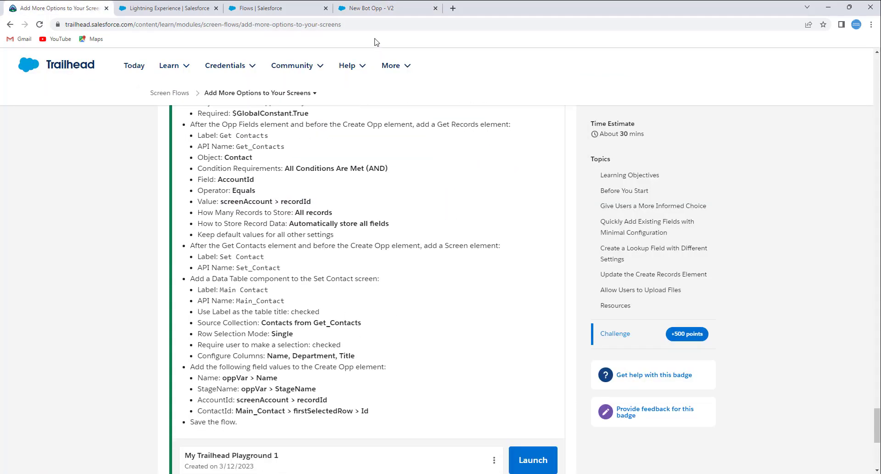
pyautogui.click(372, 10)
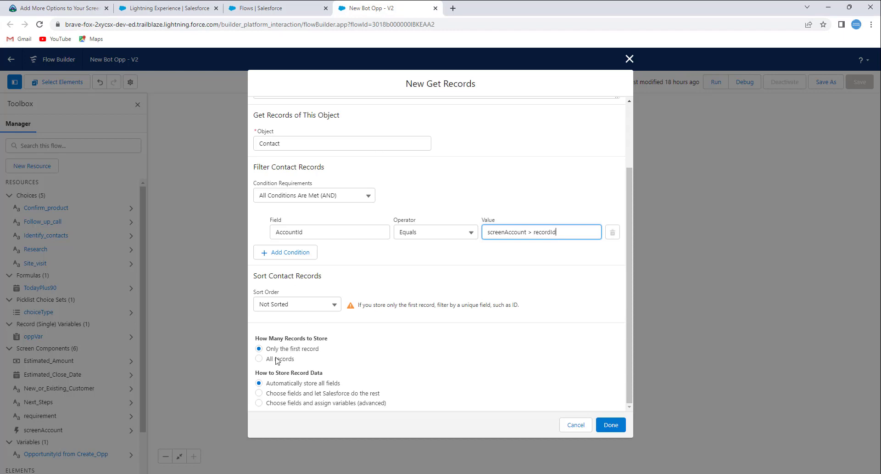
pyautogui.click(259, 359)
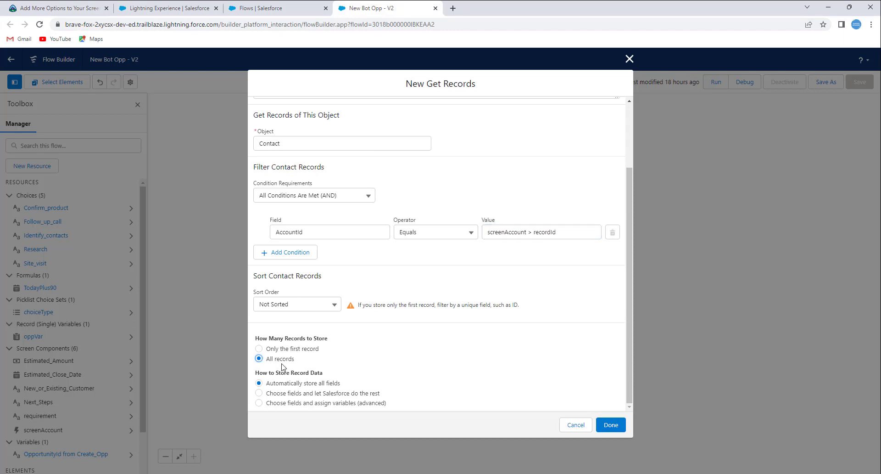
pyautogui.click(610, 424)
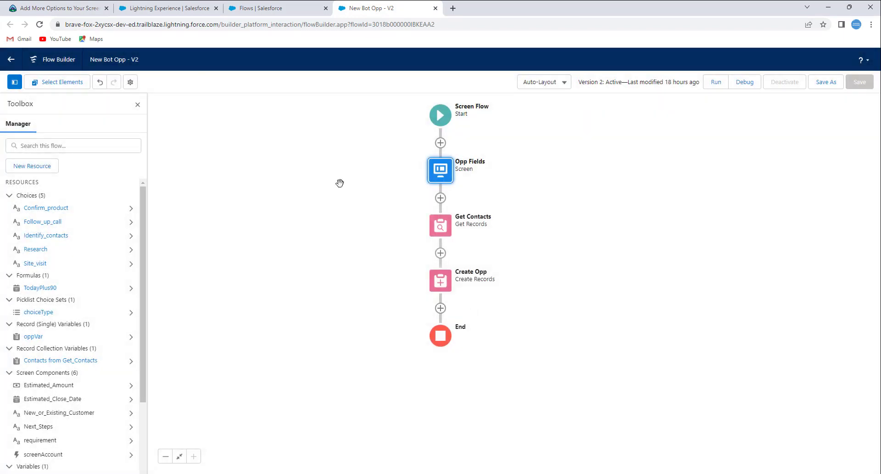
# Check the next challenge requirement and add a Screen element between Get Contacts and Create Opp.
pyautogui.click(57, 7)
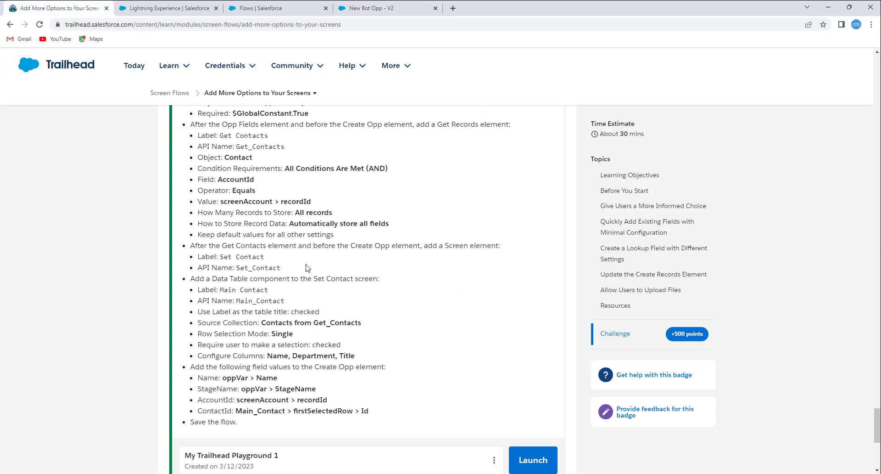
pyautogui.scroll(-1, 308, 268)
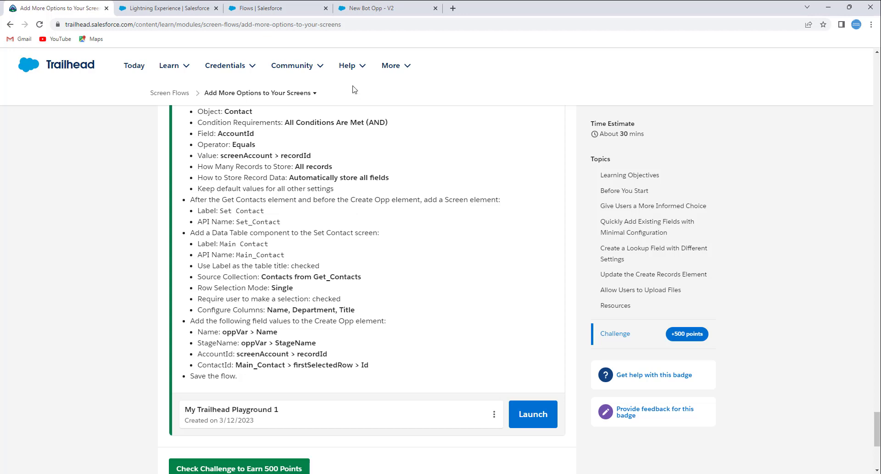
pyautogui.click(370, 8)
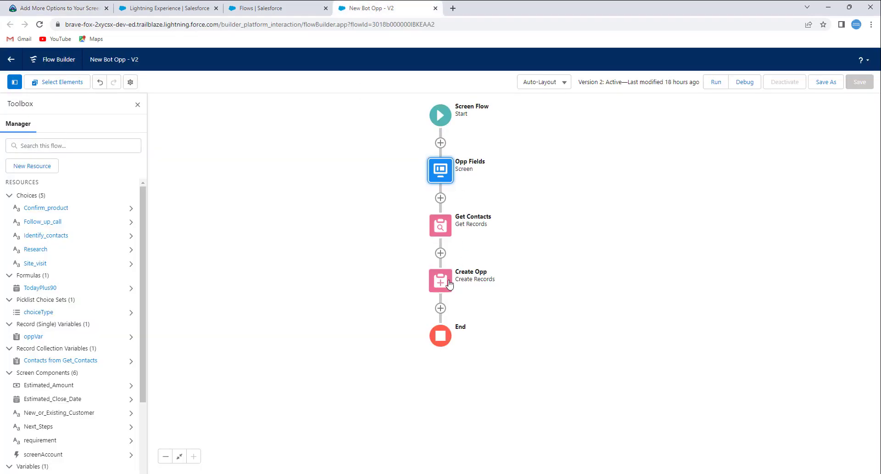
pyautogui.click(441, 254)
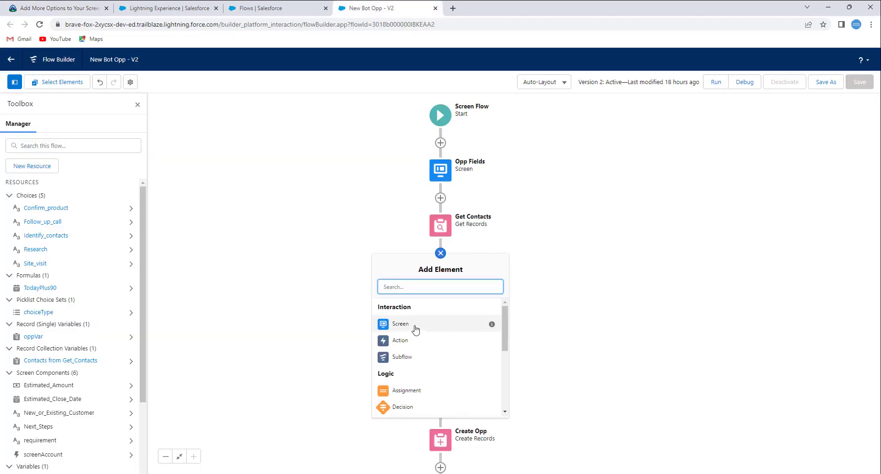
pyautogui.click(500, 339)
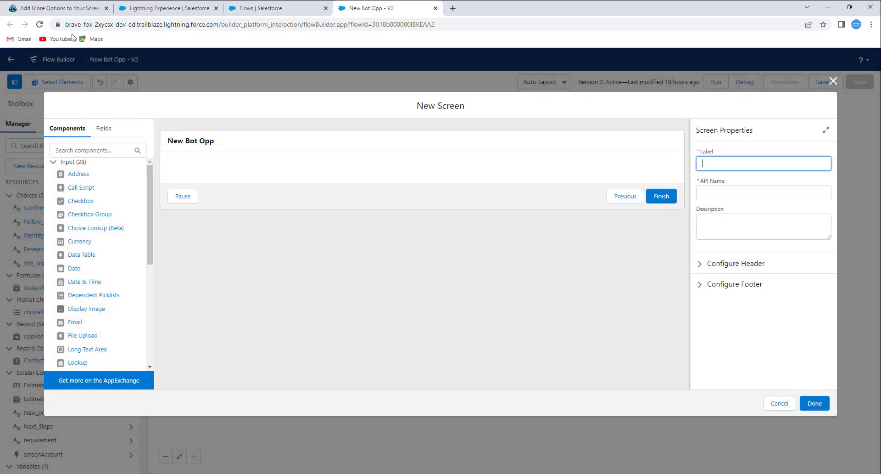
# Give the new screen the label Set Contact and the API name Set_Contact, copying the label from the Trailhead challenge.
pyautogui.click(64, 8)
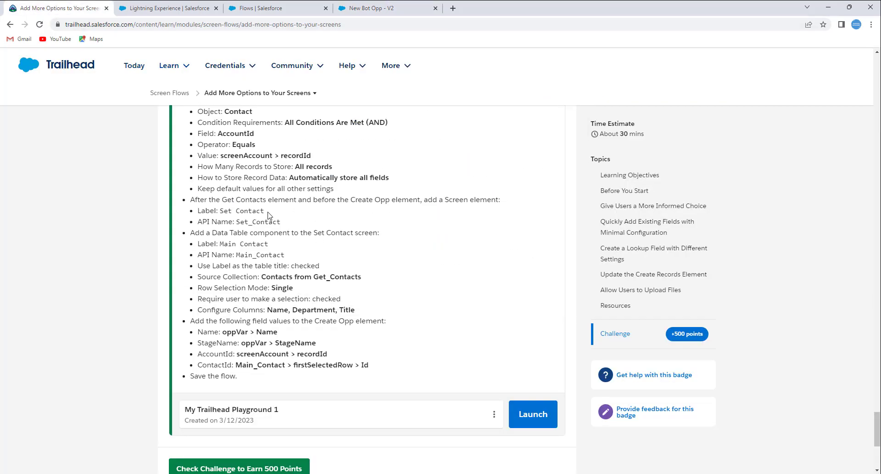
pyautogui.moveTo(265, 211); pyautogui.dragTo(221, 214)
pyautogui.hotkey('ctrl', 'c')
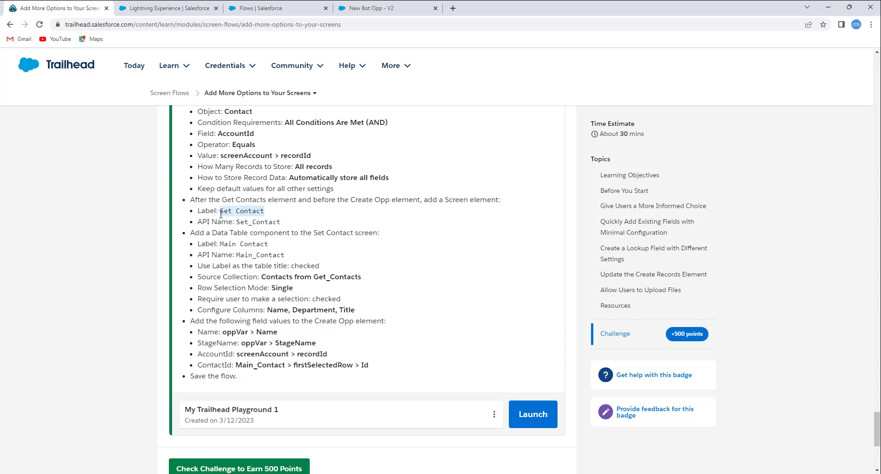
pyautogui.click(355, 8)
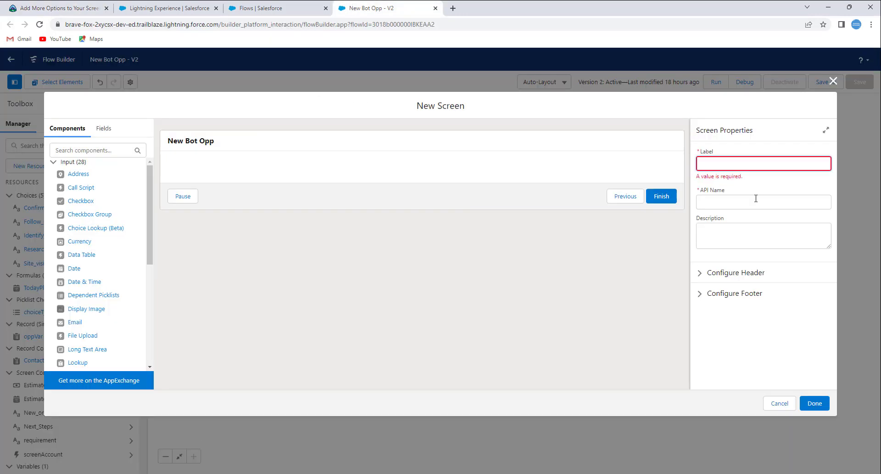
pyautogui.hotkey('ctrl', 'v')
pyautogui.press('Tab')
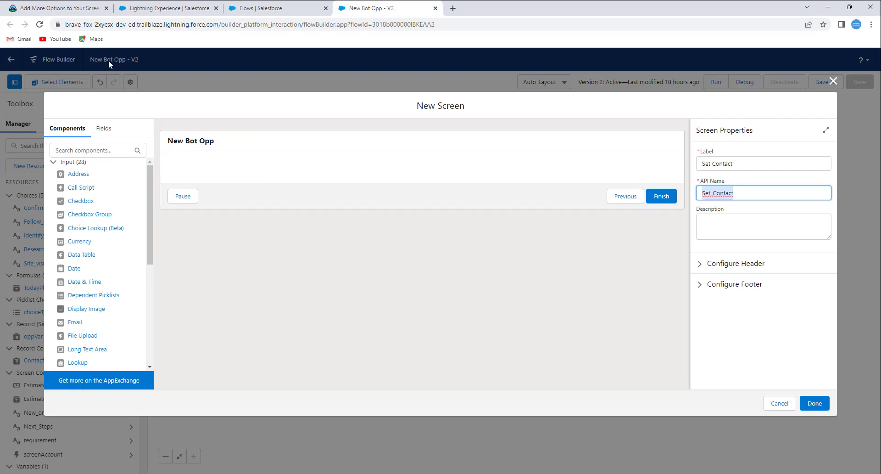
# Add a Data Table component to the Set Contact screen and label it Main Contact, as given in the Trailhead challenge.
pyautogui.click(60, 8)
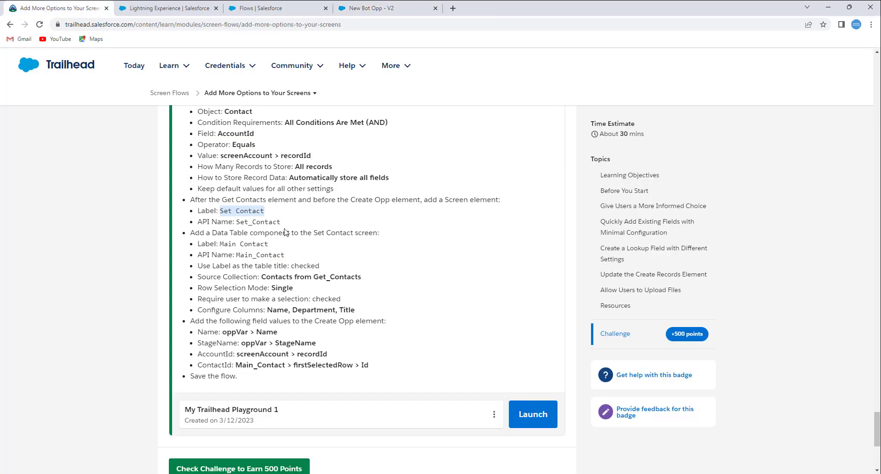
pyautogui.moveTo(228, 244)
pyautogui.mouseDown()
pyautogui.moveTo(306, 246)
pyautogui.moveTo(222, 245)
pyautogui.mouseUp()
pyautogui.hotkey('ctrl', 'c')
pyautogui.click(268, 242)
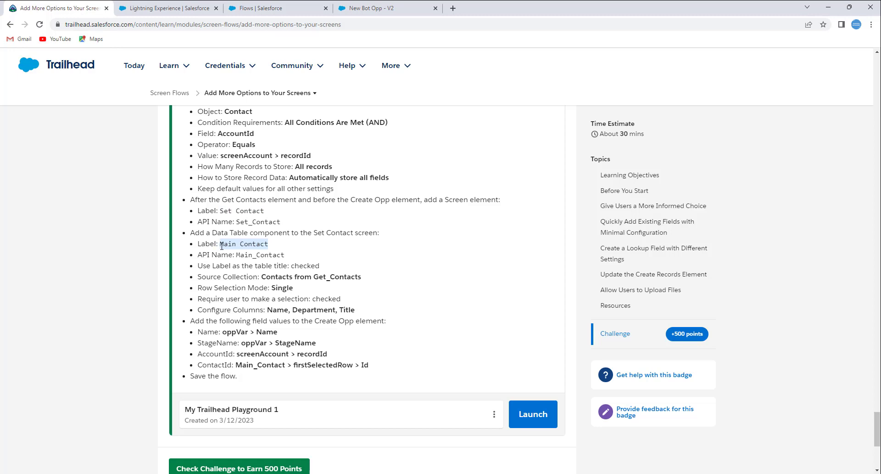
pyautogui.click(343, 11)
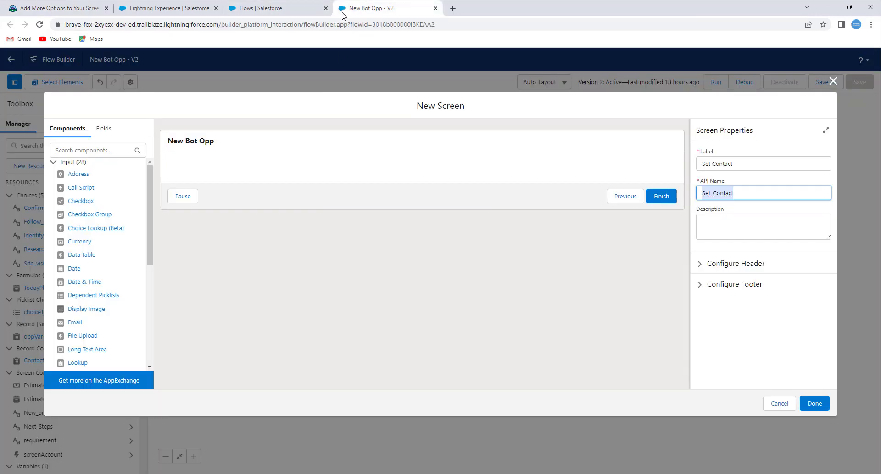
pyautogui.click(103, 254)
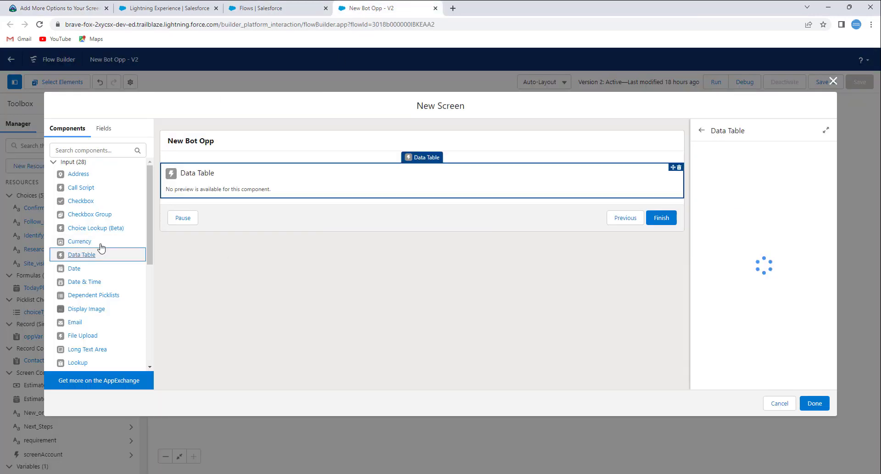
pyautogui.click(769, 157)
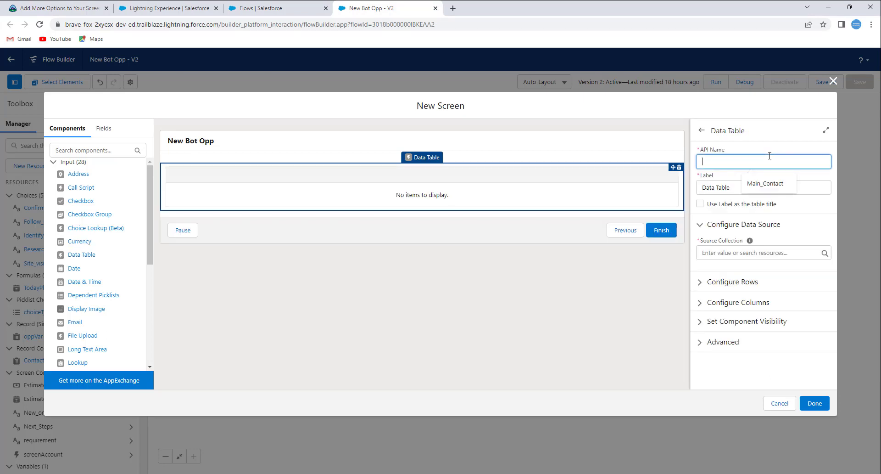
pyautogui.hotkey('ctrl', 'v')
pyautogui.press('Tab')
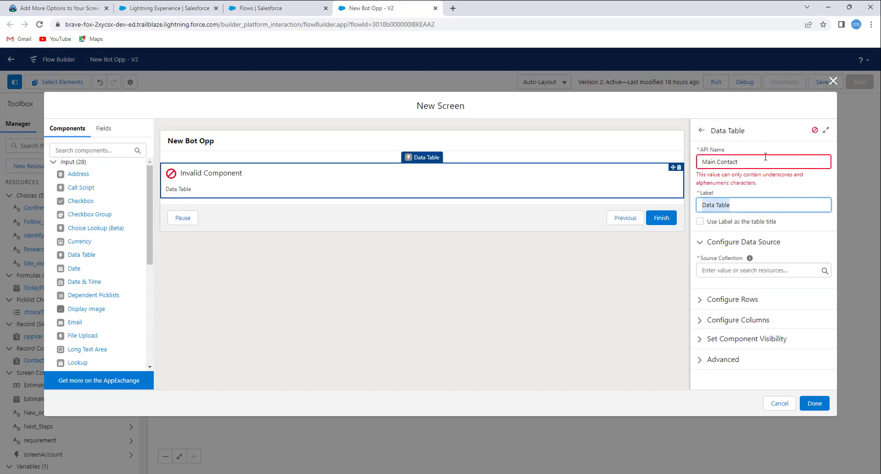
pyautogui.hotkey('ctrl', 'v')
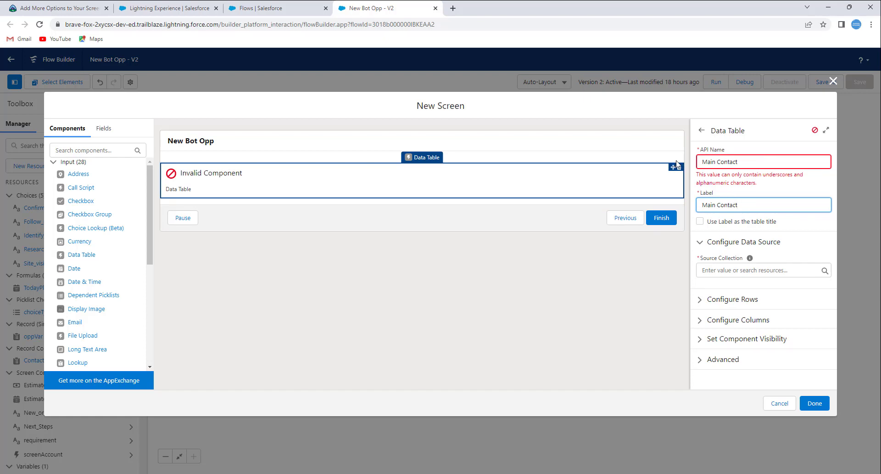
# Set the data table's API name to Main_Contact from the challenge text and use the label as the table title.
pyautogui.click(72, 10)
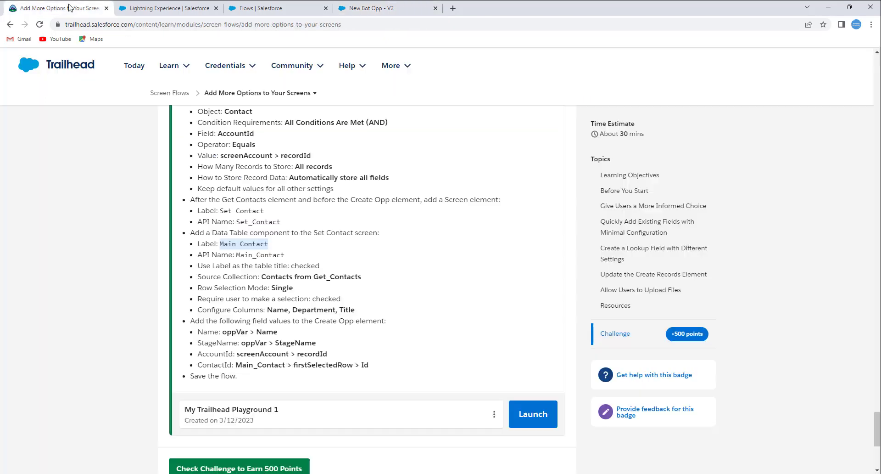
pyautogui.doubleClick(263, 254)
pyautogui.hotkey('ctrl', 'c')
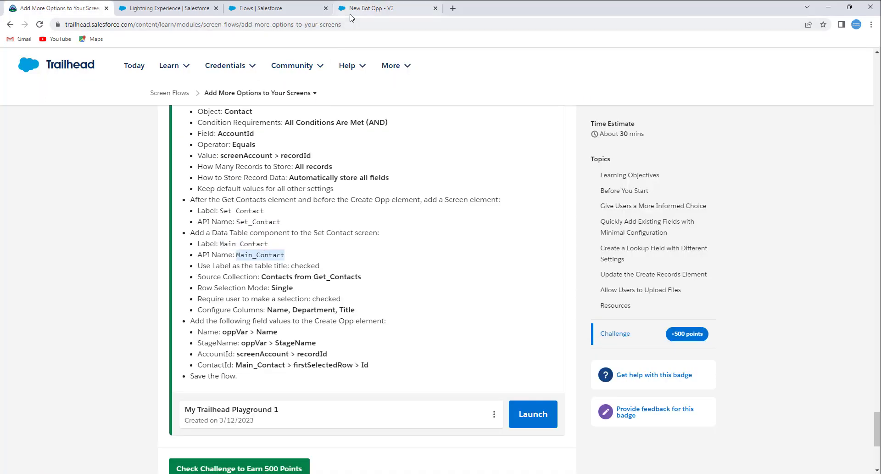
pyautogui.click(371, 8)
pyautogui.hotkey('shift', 'Tab')
pyautogui.hotkey('ctrl', 'v')
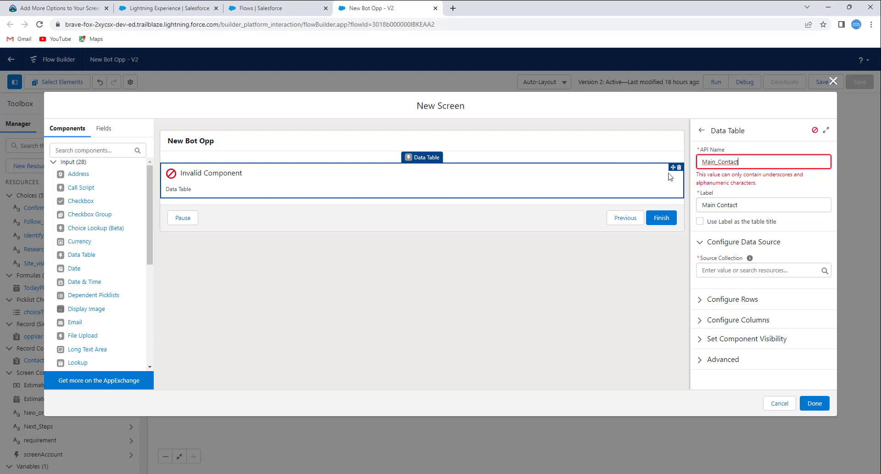
pyautogui.press('Tab')
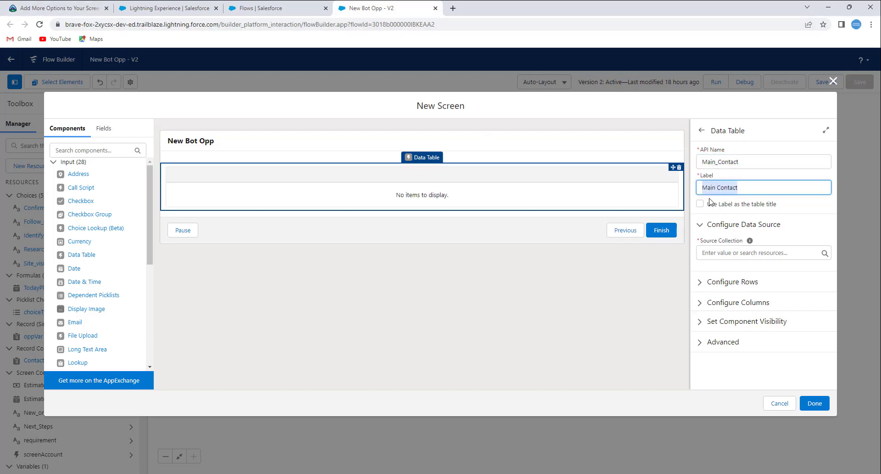
pyautogui.click(711, 205)
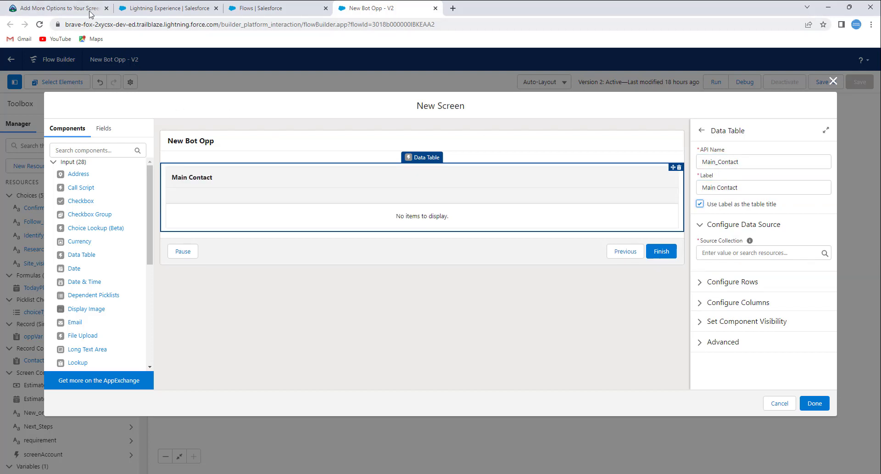
# Check the source requirement and set the data table's source collection to Contacts from Get_Contacts.
pyautogui.click(90, 13)
pyautogui.scroll(-1, 291, 239)
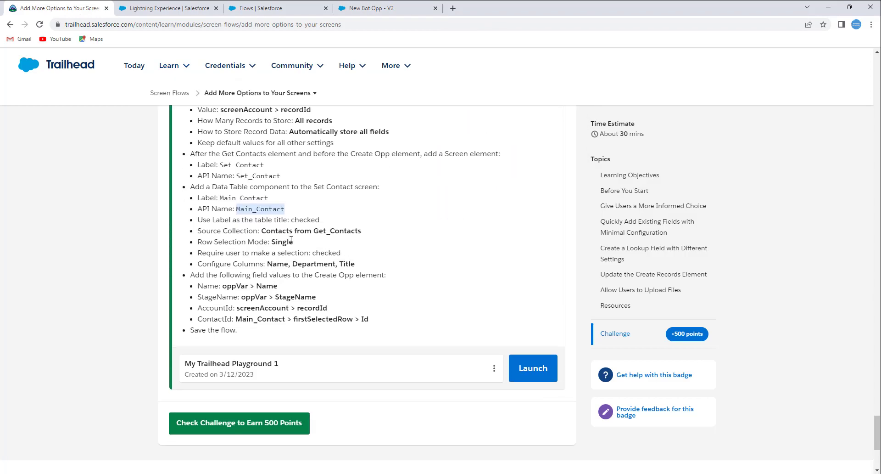
pyautogui.click(292, 228)
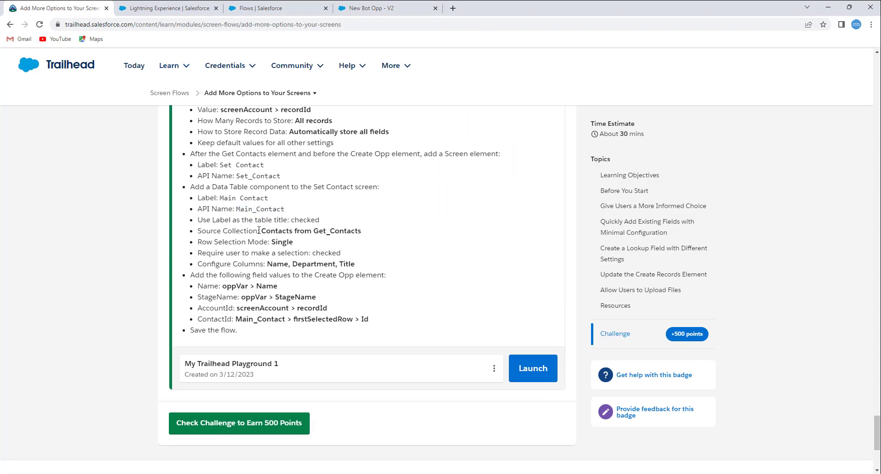
pyautogui.click(370, 8)
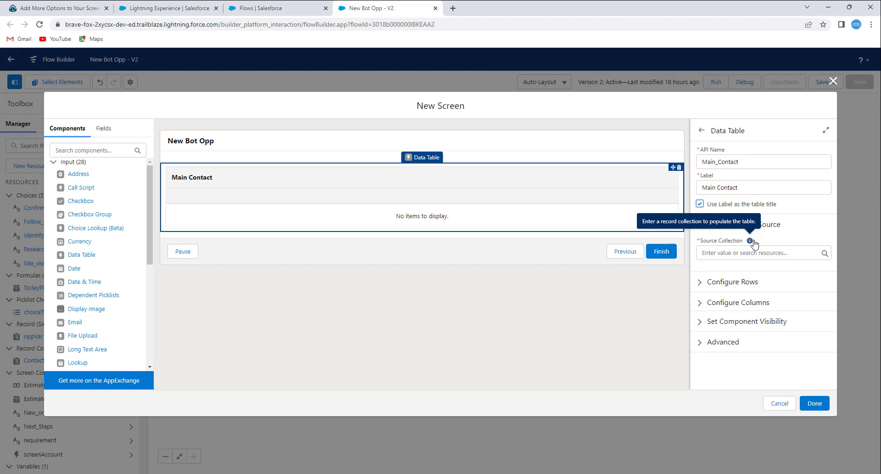
pyautogui.click(746, 253)
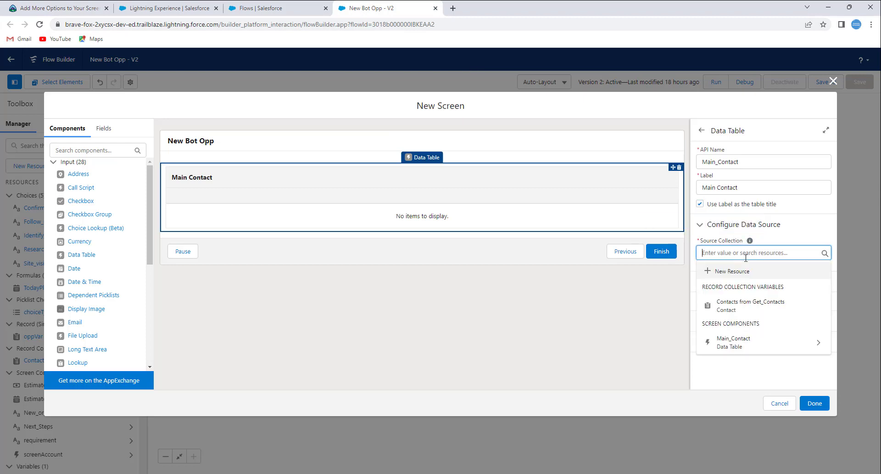
pyautogui.click(732, 305)
# Check the row requirements, set the data table's row selection mode to Single, and require the user to make a selection.
pyautogui.click(67, 9)
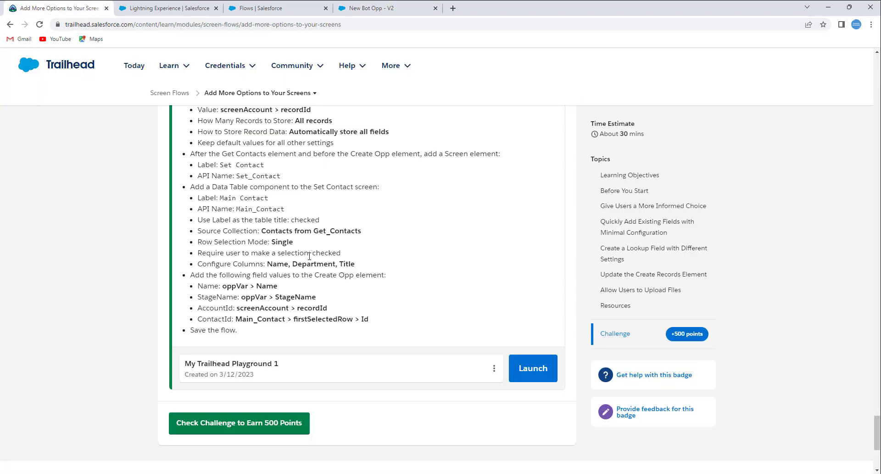
pyautogui.scroll(-1, 305, 260)
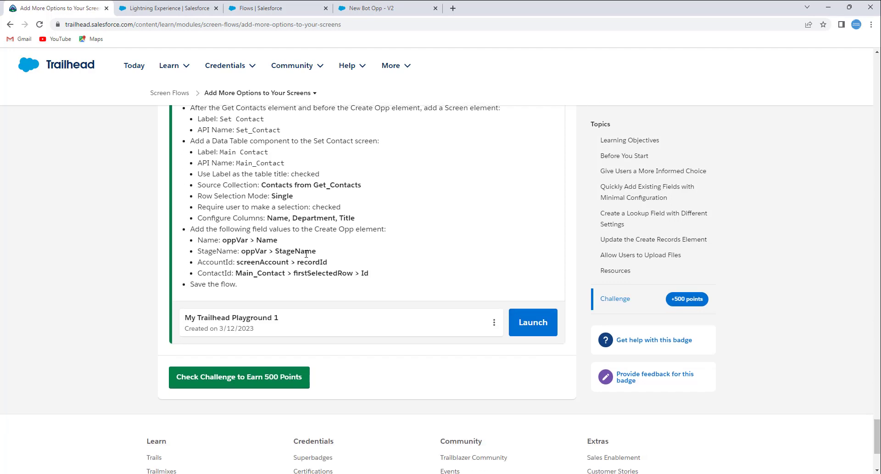
pyautogui.doubleClick(289, 198)
pyautogui.click(406, 9)
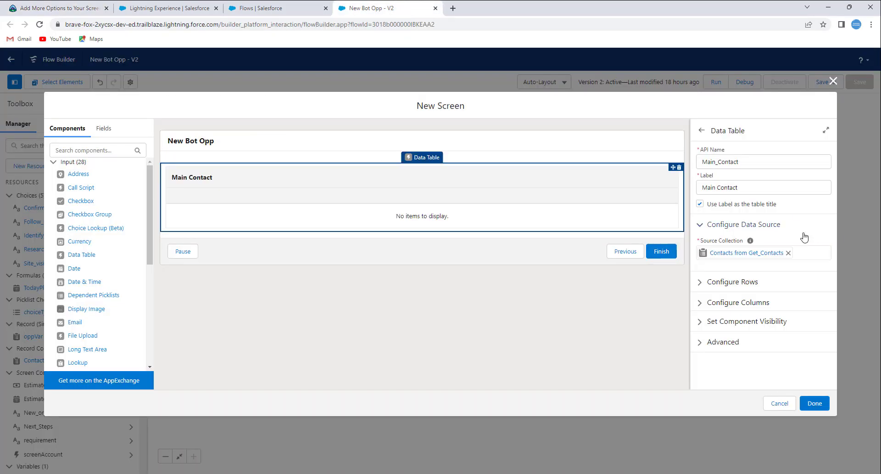
pyautogui.click(734, 280)
pyautogui.click(719, 317)
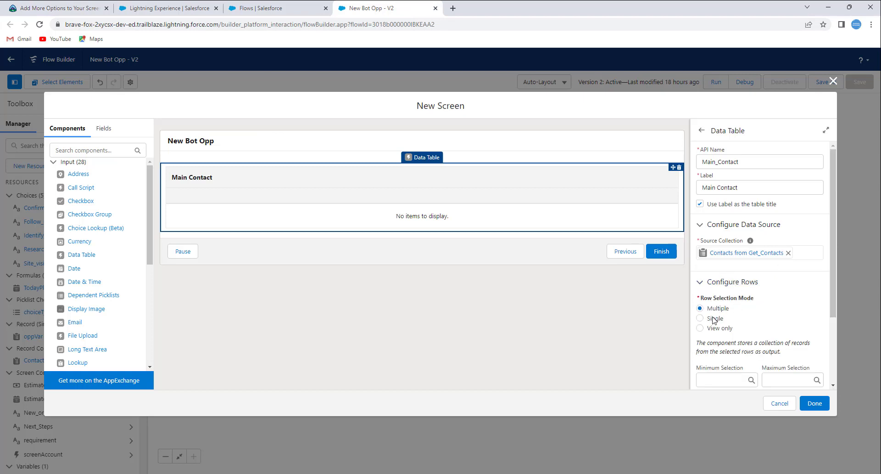
pyautogui.scroll(-1, 762, 317)
pyautogui.scroll(-1, 762, 316)
pyautogui.click(734, 321)
pyautogui.scroll(-1, 732, 325)
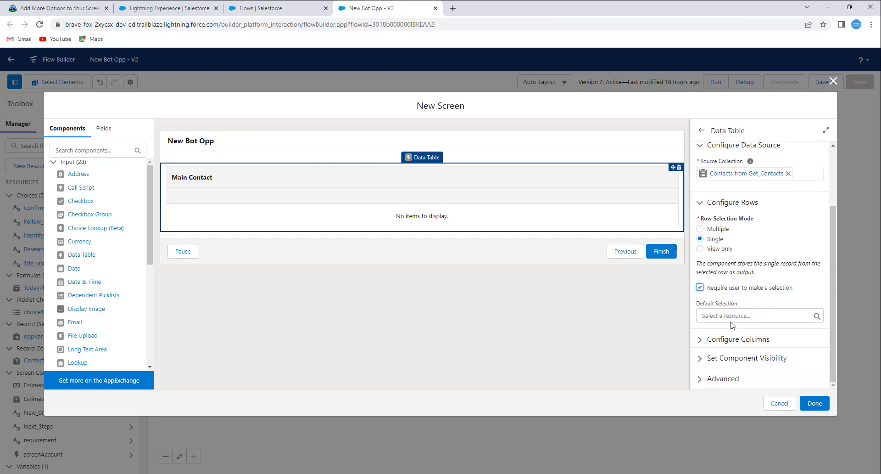
# Check the column requirements in the Trailhead challenge and add a Name column to the Main Contact data table.
pyautogui.click(732, 340)
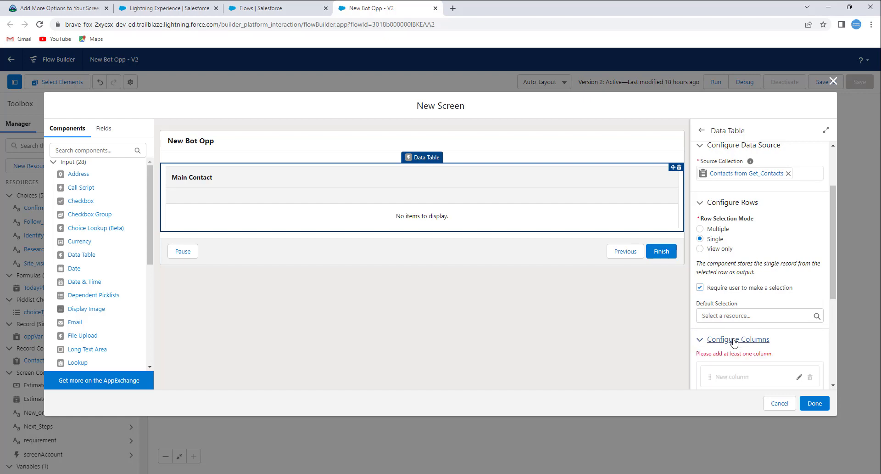
pyautogui.scroll(-3, 735, 330)
pyautogui.click(733, 328)
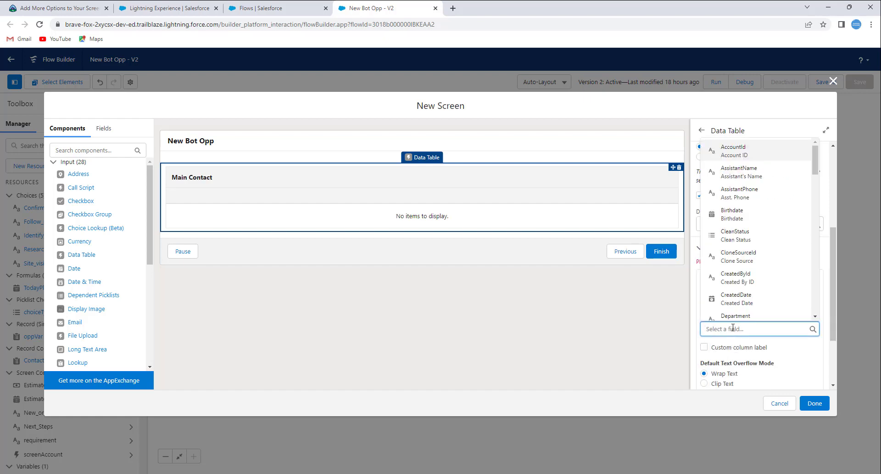
pyautogui.click(94, 8)
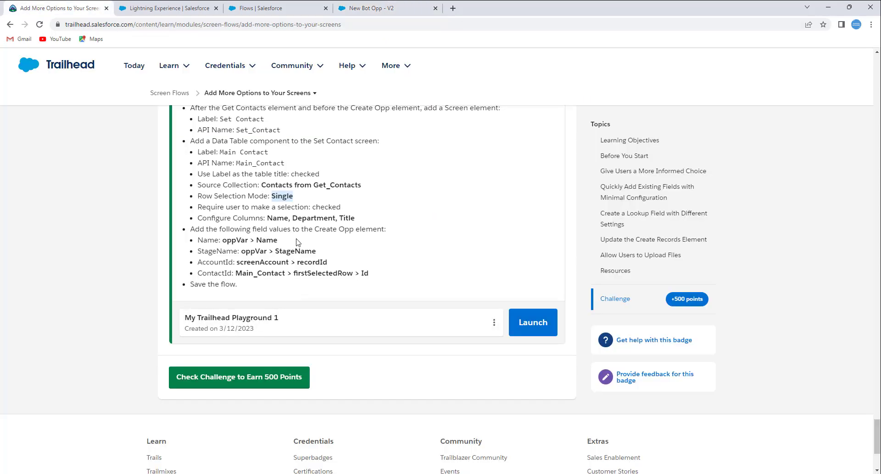
pyautogui.moveTo(267, 218); pyautogui.dragTo(356, 218)
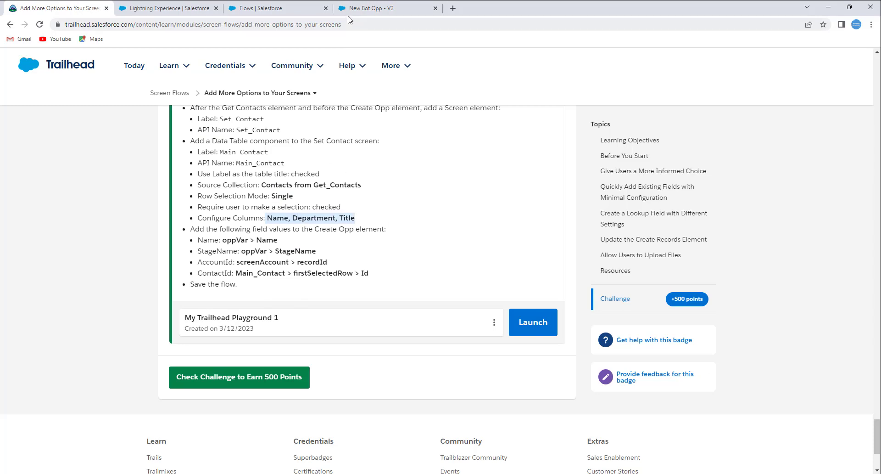
pyautogui.click(368, 9)
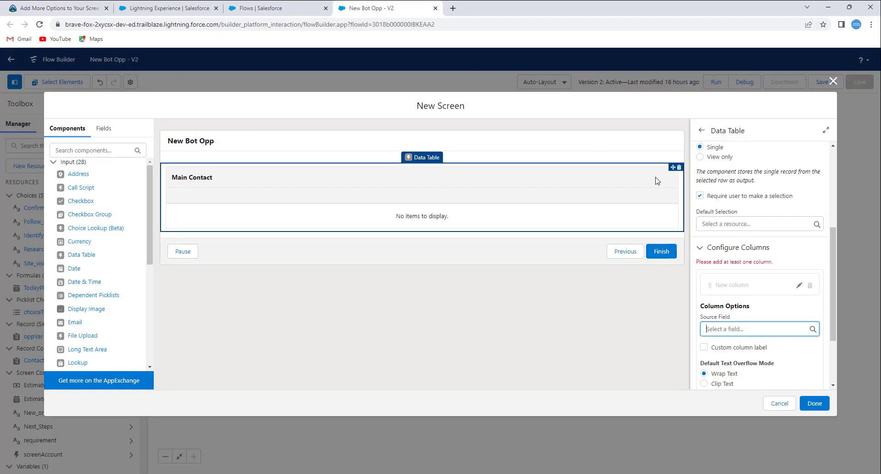
pyautogui.click(794, 329)
pyautogui.write('Name')
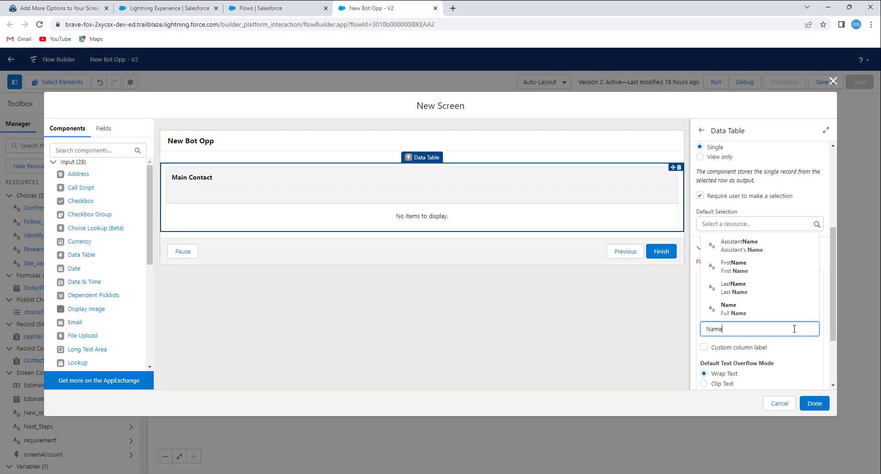
pyautogui.click(773, 327)
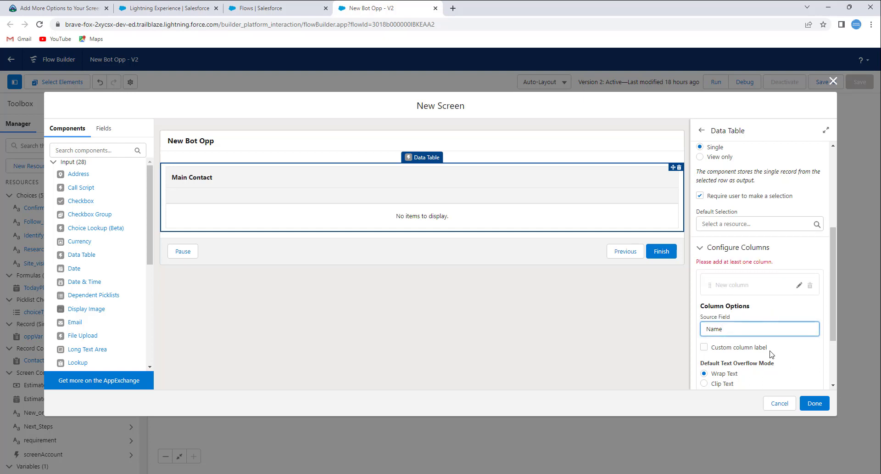
pyautogui.scroll(-2, 772, 354)
pyautogui.click(804, 312)
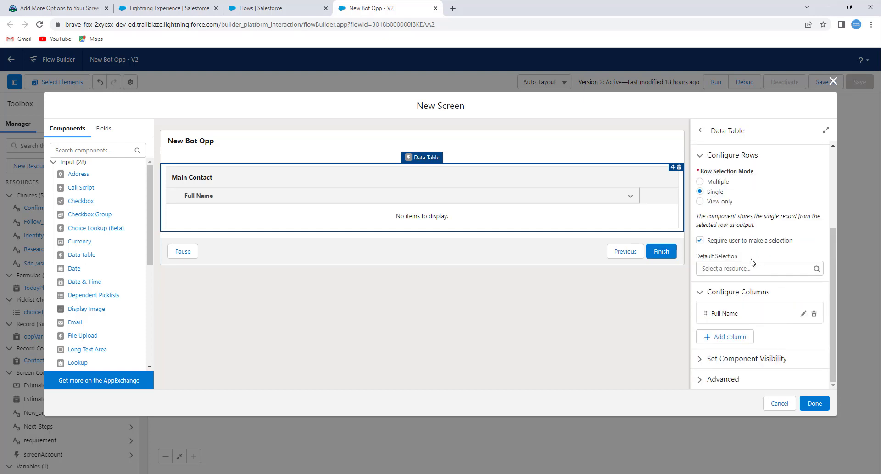
pyautogui.click(748, 266)
pyautogui.write('de')
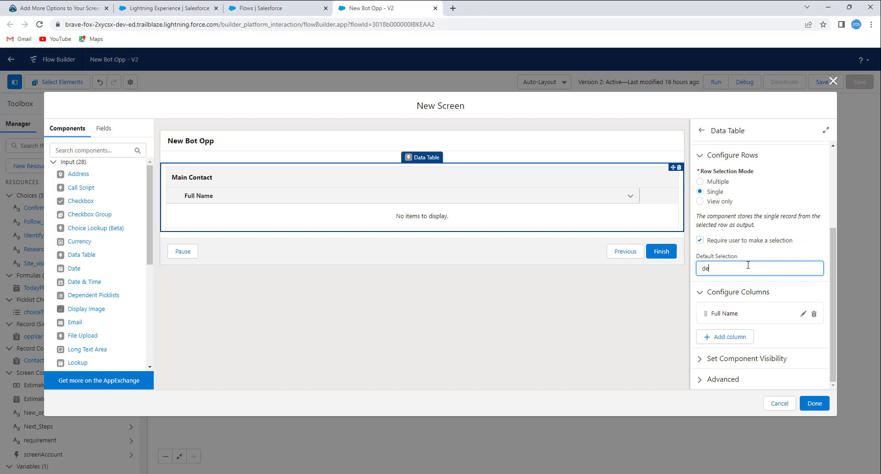
pyautogui.press('BackSpace')
pyautogui.press('BackSpace')
# Add a second column to the data table with Department as its source field.
pyautogui.click(731, 336)
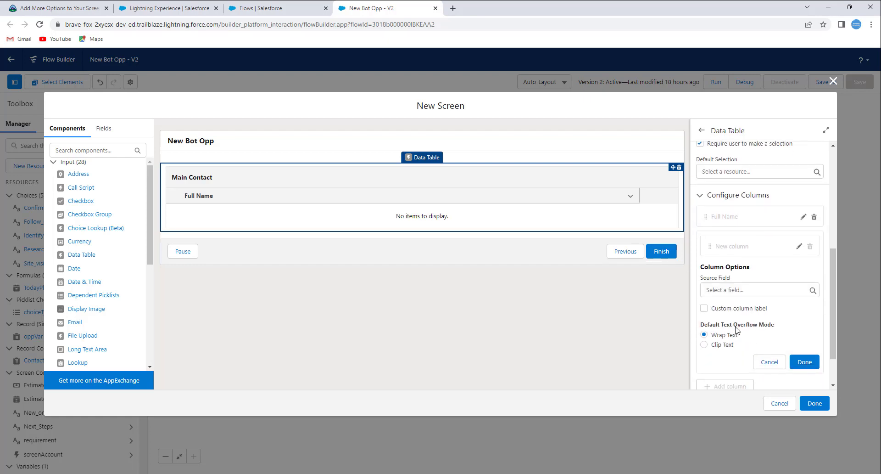
pyautogui.click(735, 290)
pyautogui.write('depar')
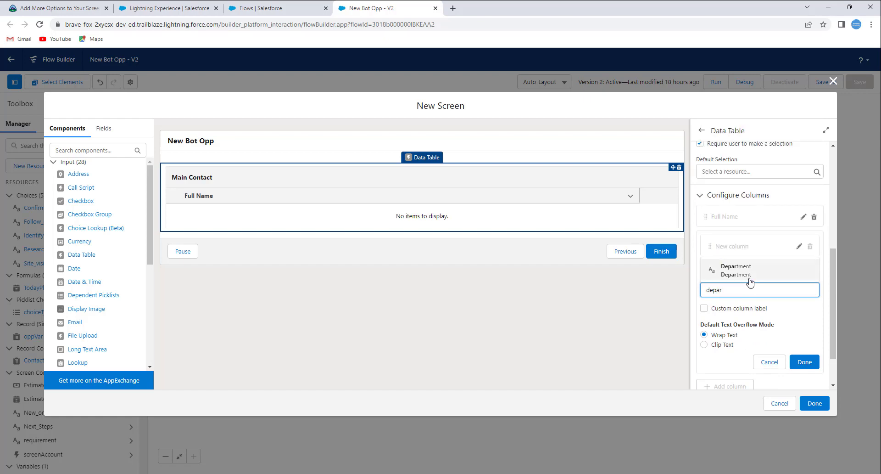
pyautogui.click(749, 275)
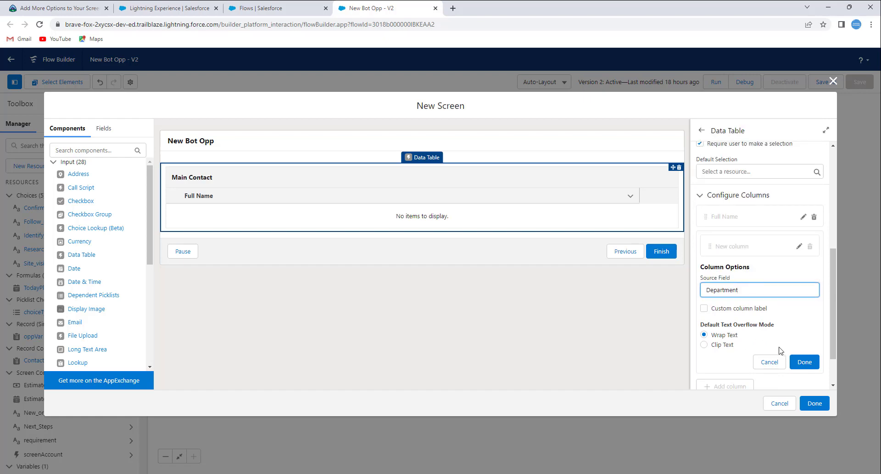
pyautogui.click(804, 361)
# Add a third column to the data table with Title as its source field.
pyautogui.click(739, 339)
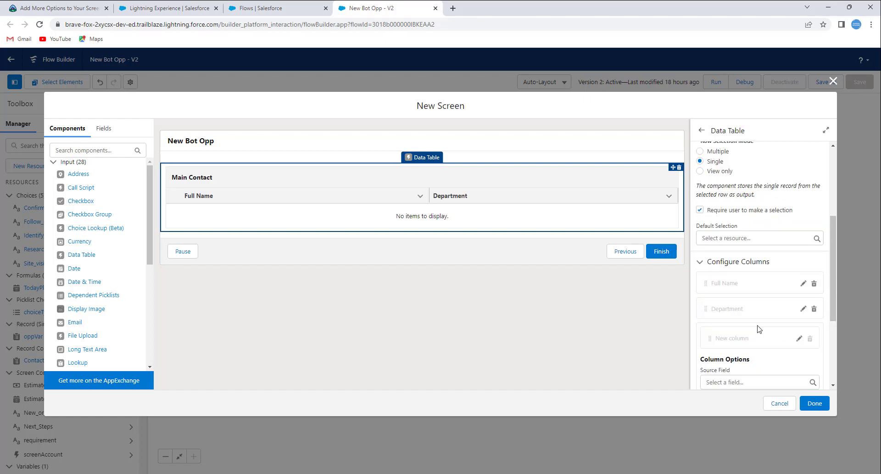
pyautogui.scroll(-2, 737, 362)
pyautogui.click(730, 292)
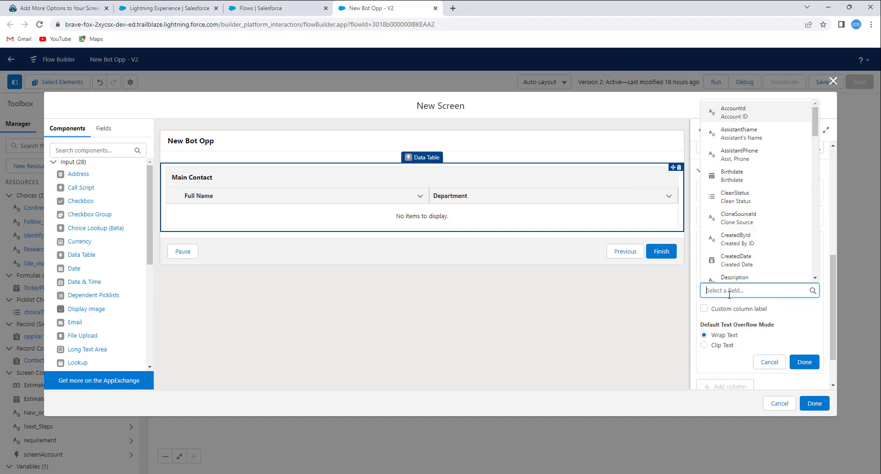
pyautogui.write('tit')
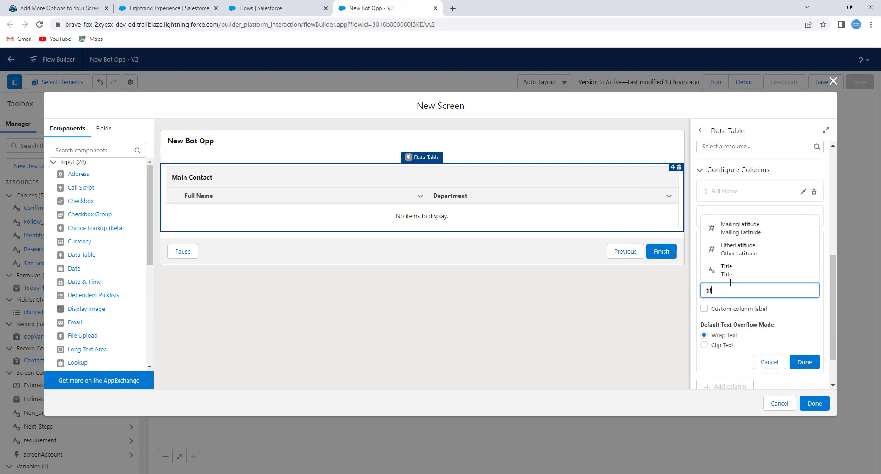
pyautogui.click(726, 272)
pyautogui.click(805, 361)
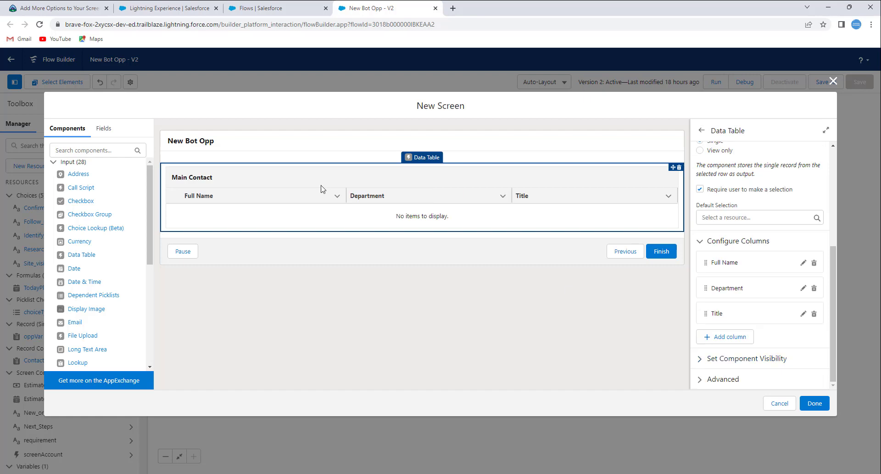
# Review the remaining challenge requirements and finish the Set Contact screen.
pyautogui.click(94, 10)
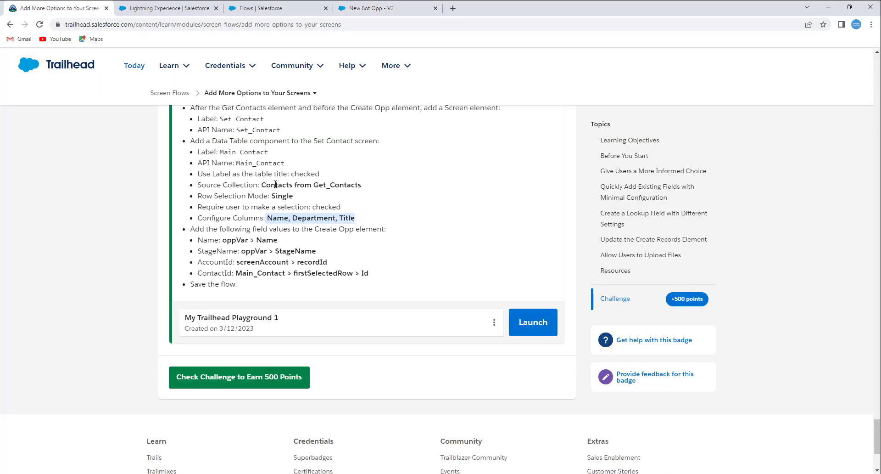
pyautogui.click(299, 242)
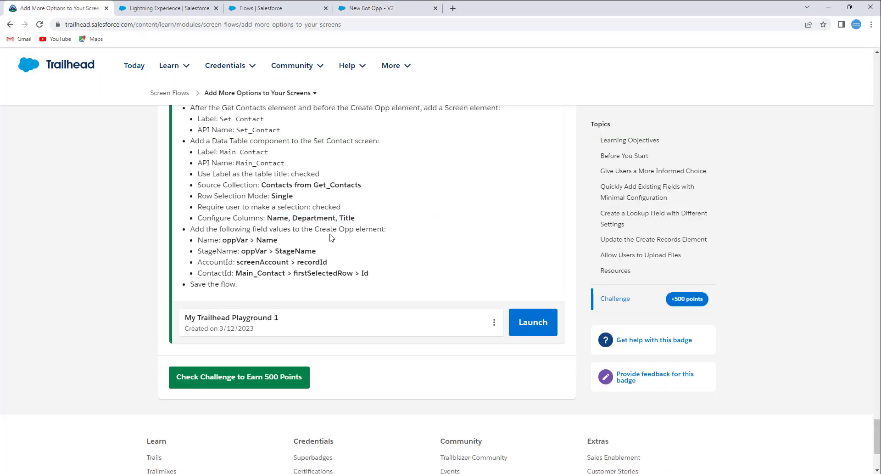
pyautogui.click(372, 9)
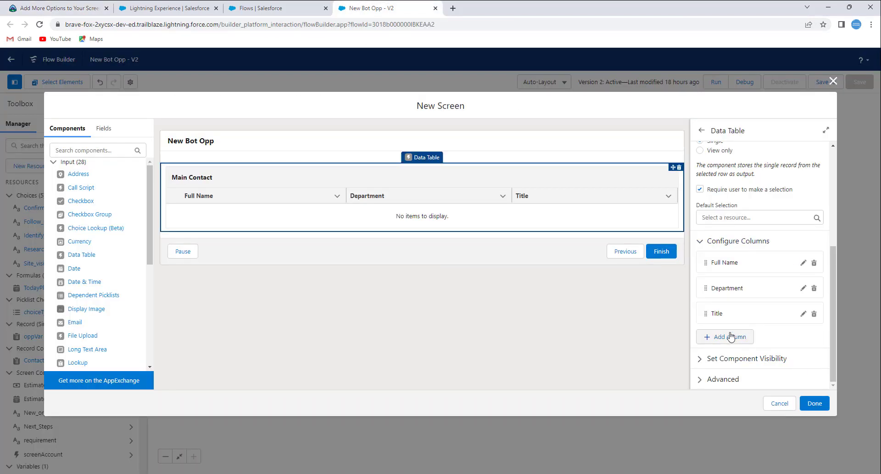
pyautogui.click(814, 403)
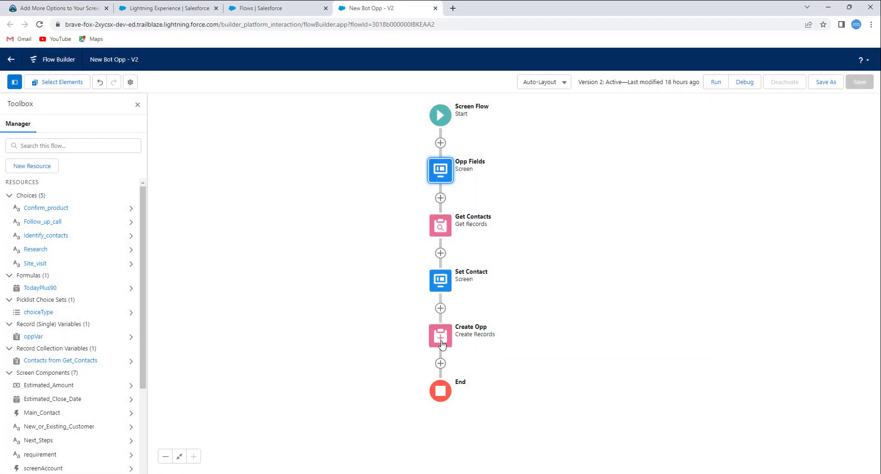
# Open the Create Opp element for editing and copy the Name field's value, oppVar > Name, from the challenge text.
pyautogui.doubleClick(442, 344)
pyautogui.scroll(-1, 305, 248)
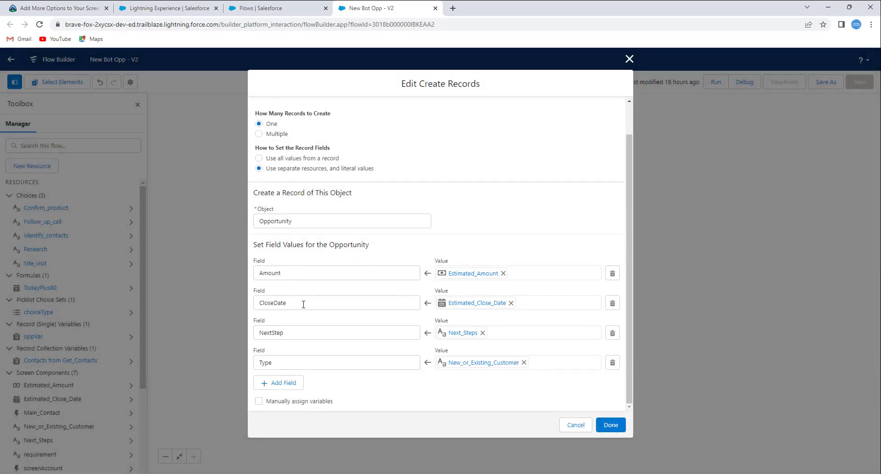
pyautogui.click(10, 5)
pyautogui.doubleClick(258, 241)
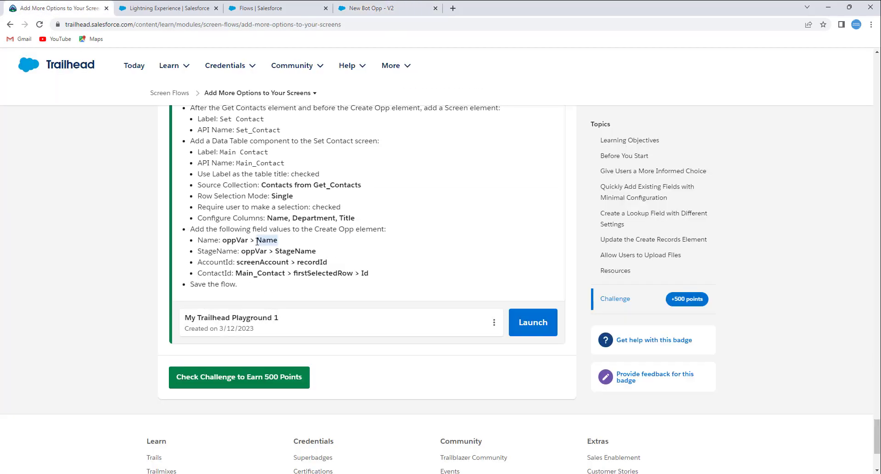
pyautogui.keyDown('shift'); pyautogui.click(224, 243); pyautogui.keyUp('shift')
pyautogui.hotkey('ctrl', 'c')
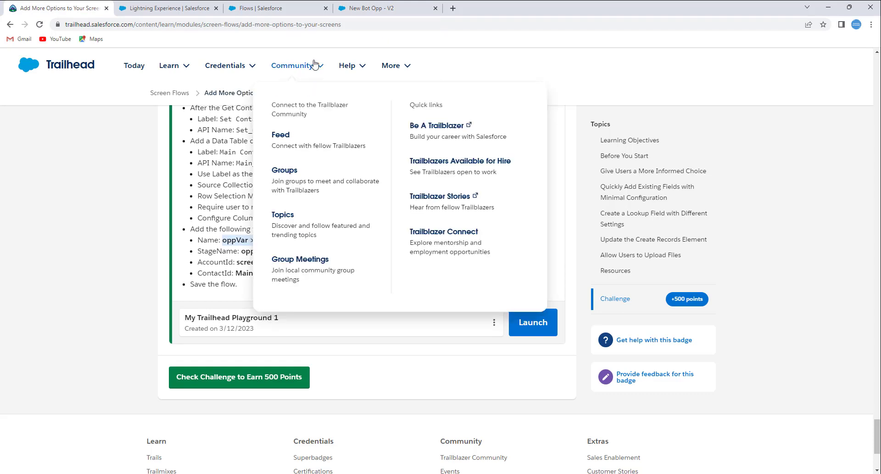
# Add a new field row to the Create Opp element and set its field to Name.
pyautogui.click(372, 8)
pyautogui.click(282, 385)
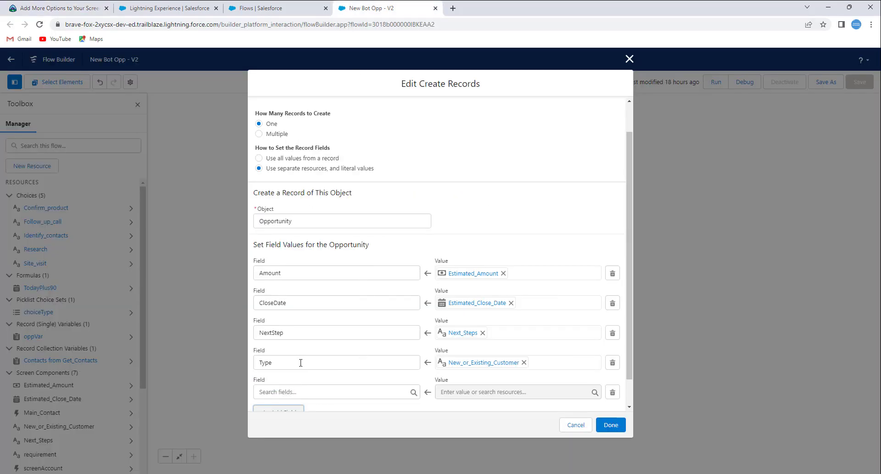
pyautogui.scroll(-1, 295, 367)
pyautogui.click(295, 363)
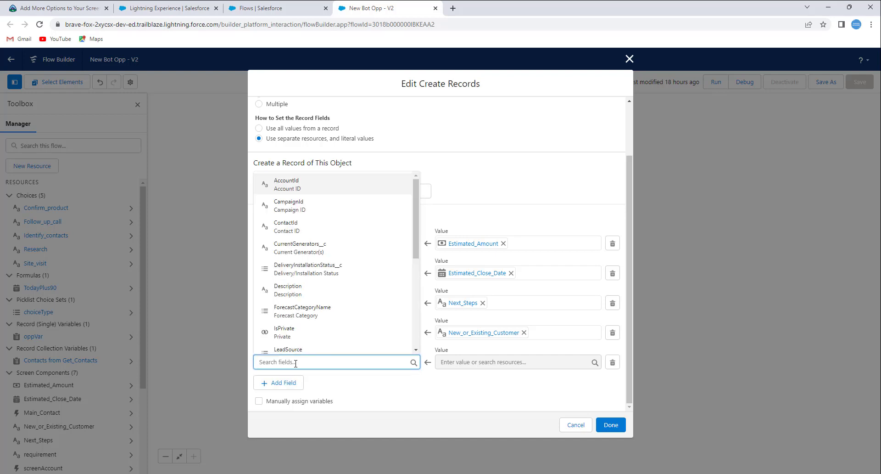
pyautogui.write('Name')
pyautogui.click(285, 321)
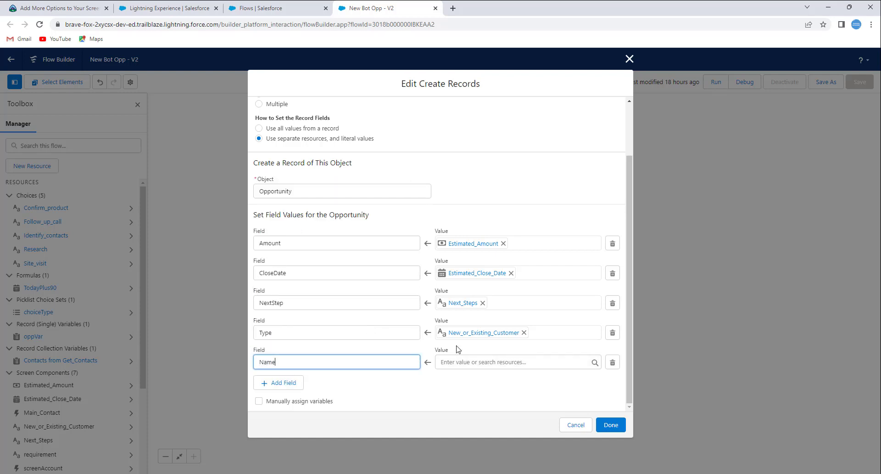
pyautogui.click(475, 360)
pyautogui.hotkey('ctrl', 'v')
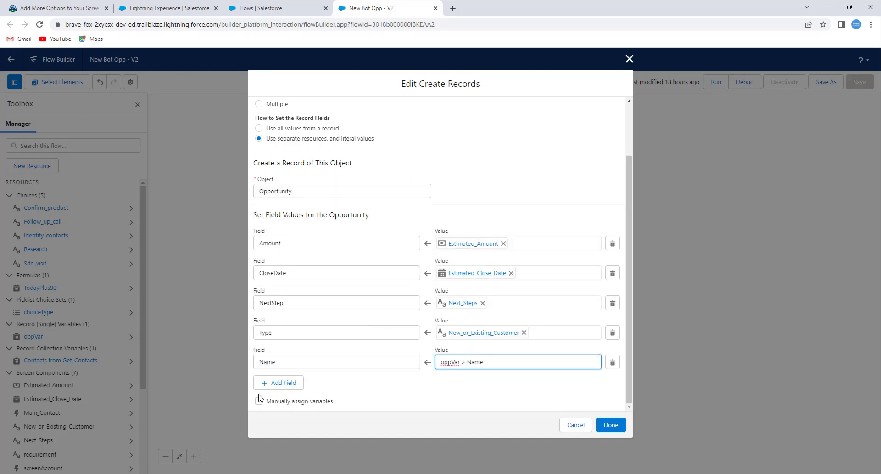
pyautogui.moveTo(541, 366); pyautogui.dragTo(354, 356)
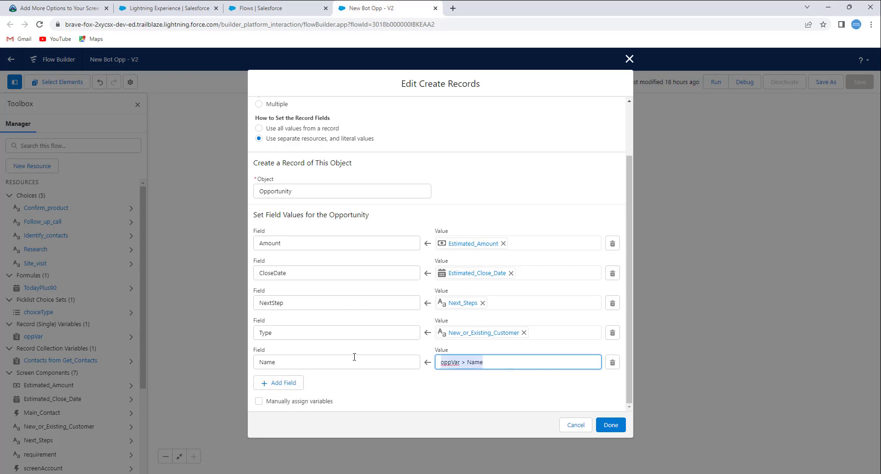
pyautogui.press('BackSpace')
# Set the Name field's value to the oppVar record variable's Name field.
pyautogui.scroll(-4, 502, 313)
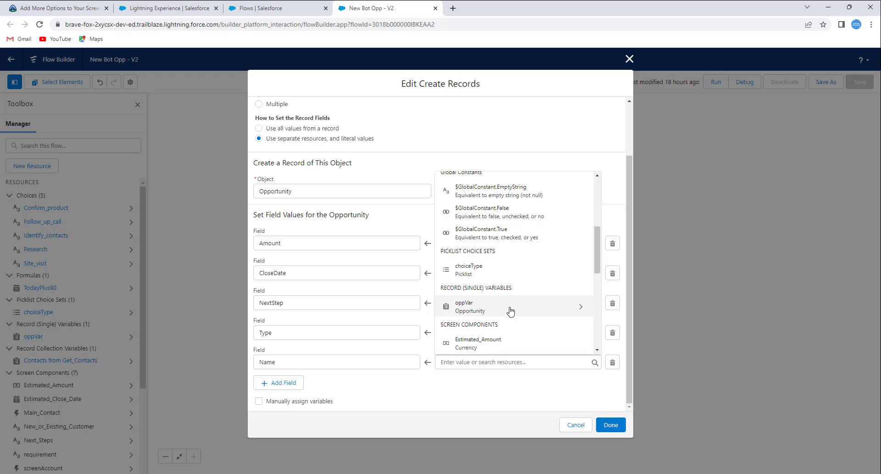
pyautogui.click(501, 315)
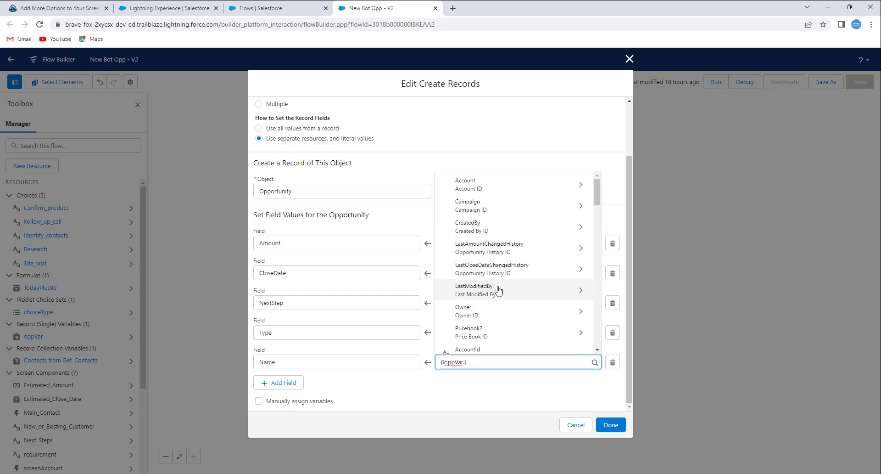
pyautogui.write('na')
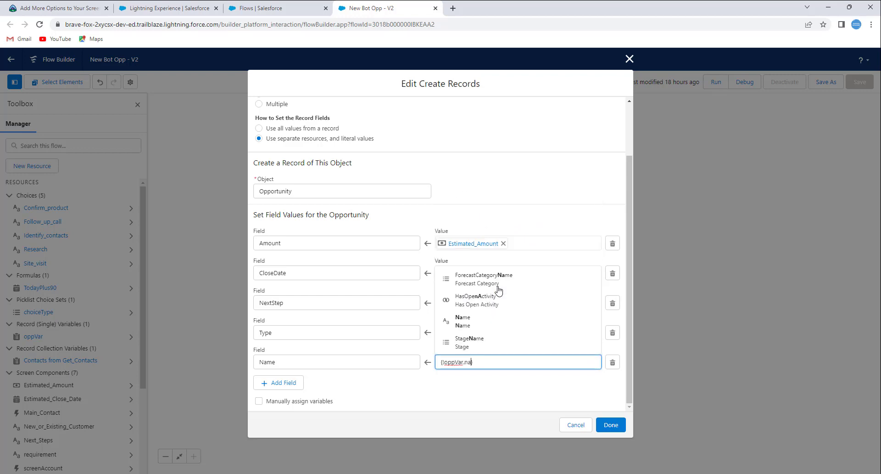
pyautogui.click(476, 329)
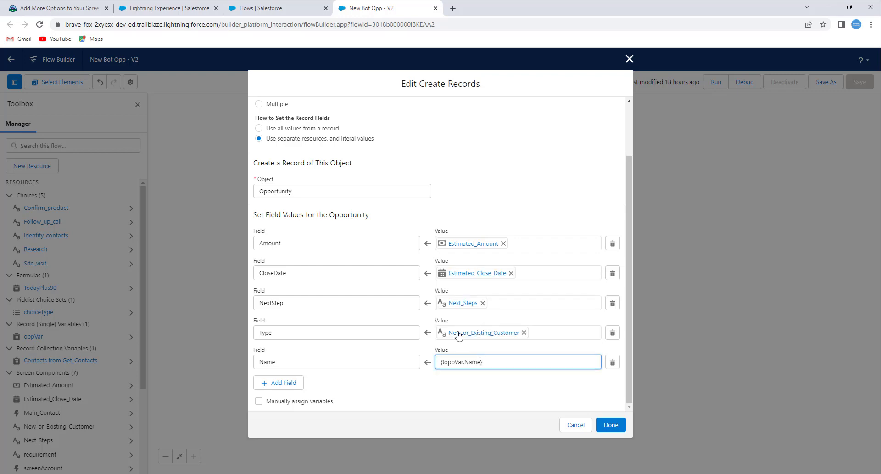
pyautogui.click(417, 385)
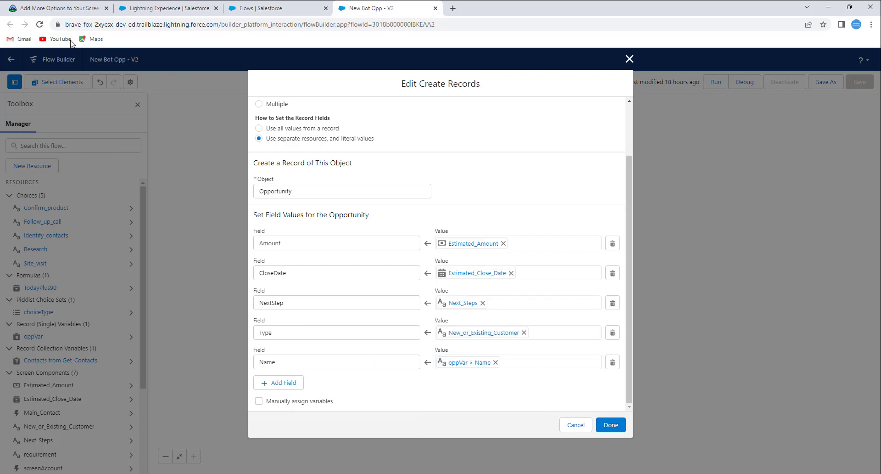
# Consult the challenge text, add another field row to the Create Opp element, and set its field to StageName.
pyautogui.click(76, 13)
pyautogui.click(378, 11)
pyautogui.click(287, 388)
pyautogui.click(294, 390)
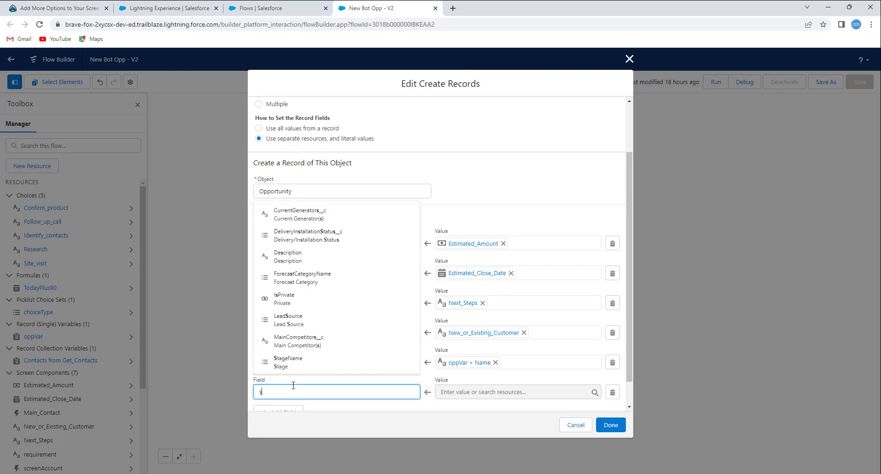
pyautogui.write('stage')
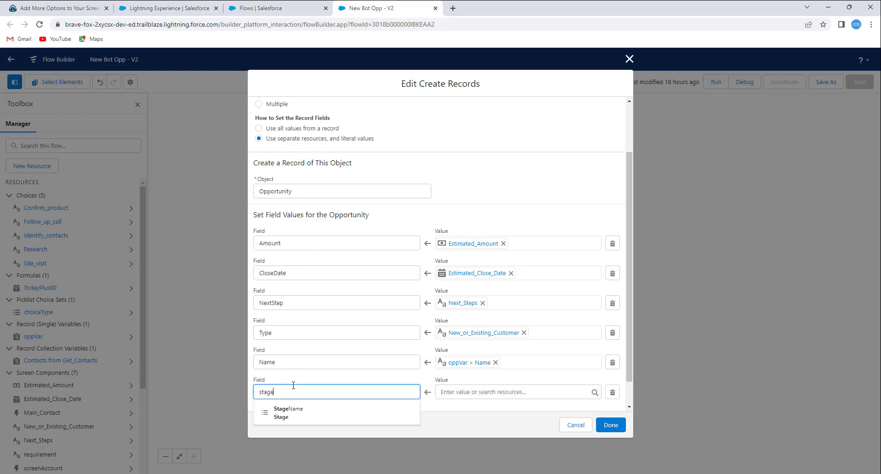
pyautogui.click(287, 412)
# Set the StageName field's value to the oppVar record variable's StageName field.
pyautogui.click(458, 391)
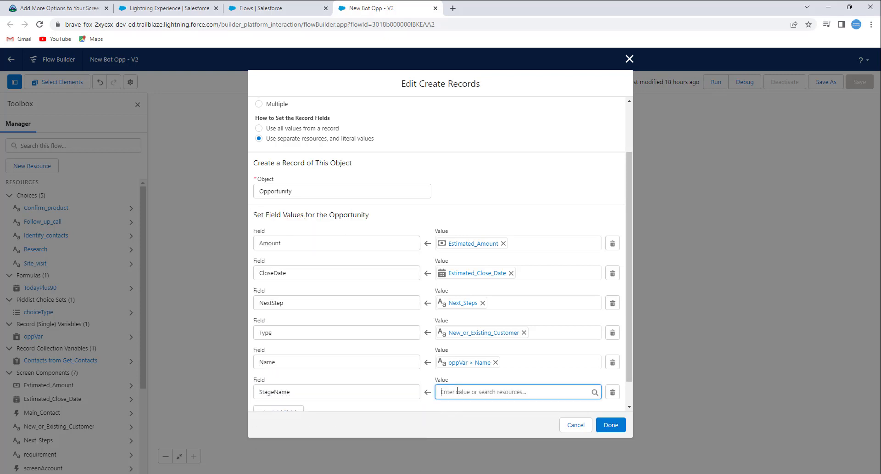
pyautogui.write('Opp')
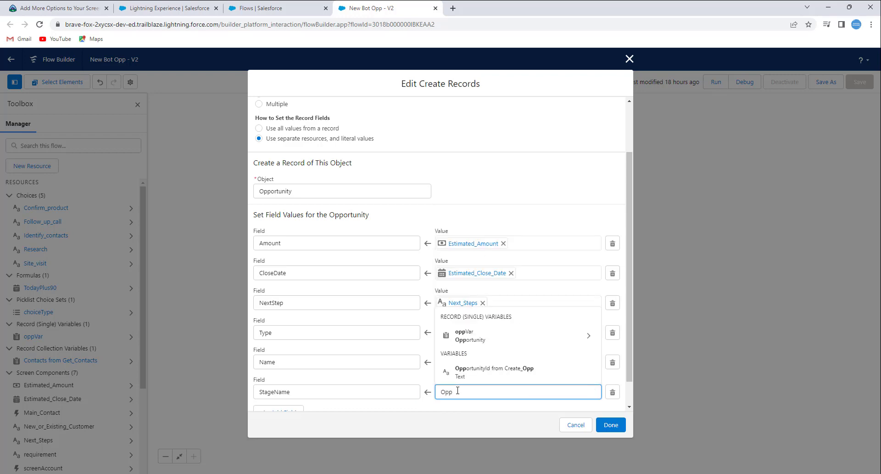
pyautogui.click(485, 334)
pyautogui.write('s')
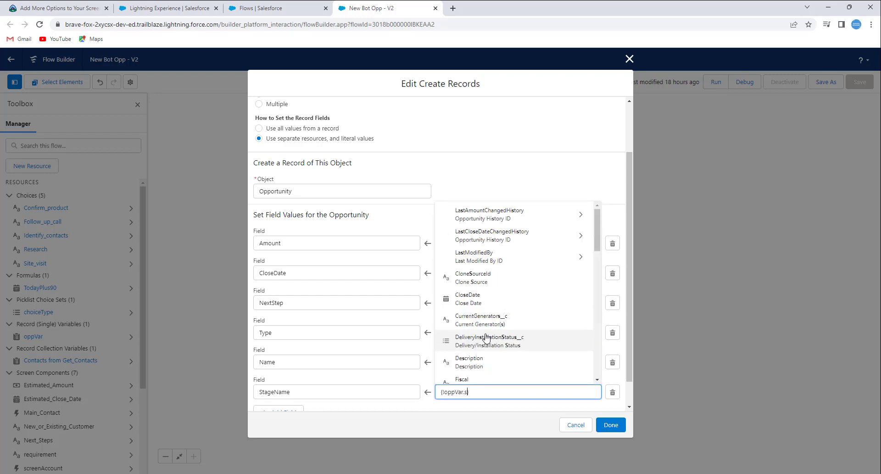
pyautogui.scroll(-3, 486, 340)
pyautogui.click(486, 345)
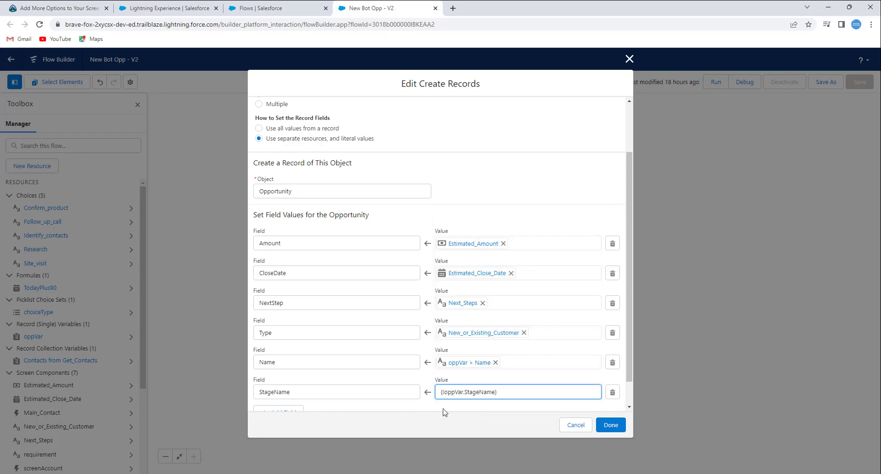
# Add another field row to the Create Opp element and set its field to AccountId, as the challenge text requires.
pyautogui.scroll(-1, 315, 387)
pyautogui.click(295, 384)
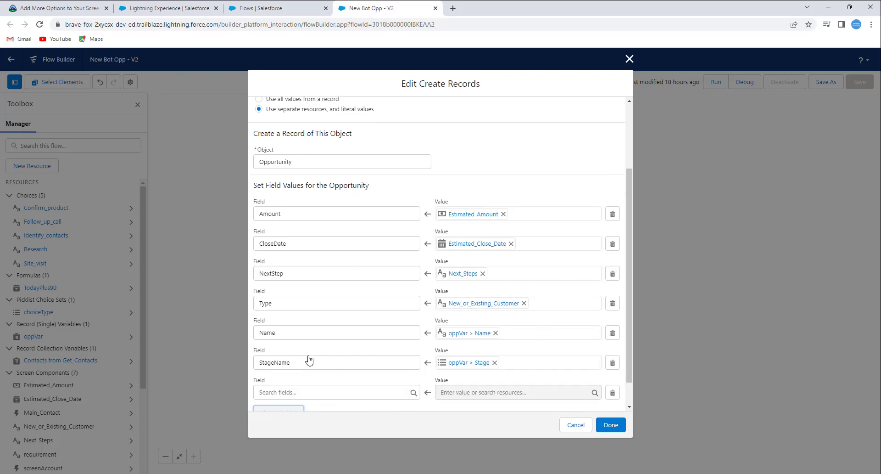
pyautogui.click(35, 4)
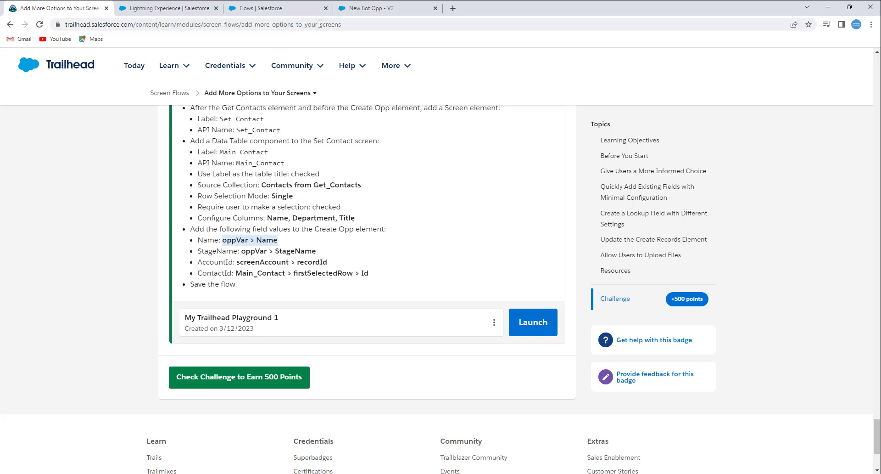
pyautogui.click(344, 9)
pyautogui.click(296, 393)
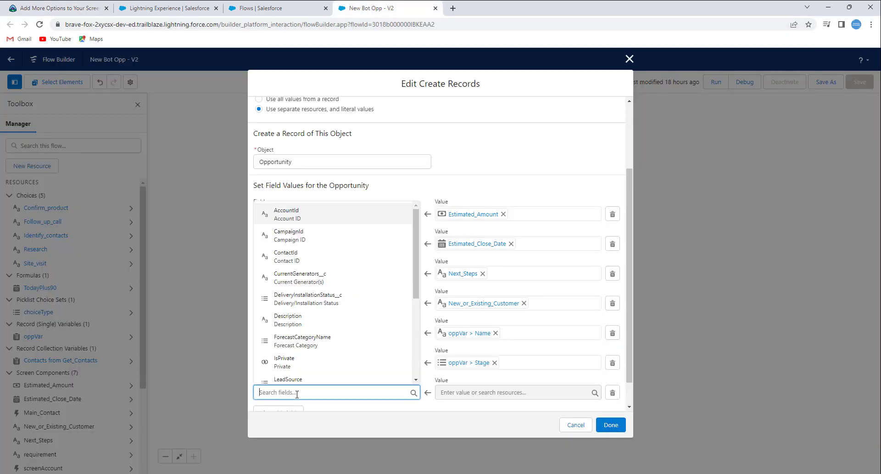
pyautogui.write('Accou')
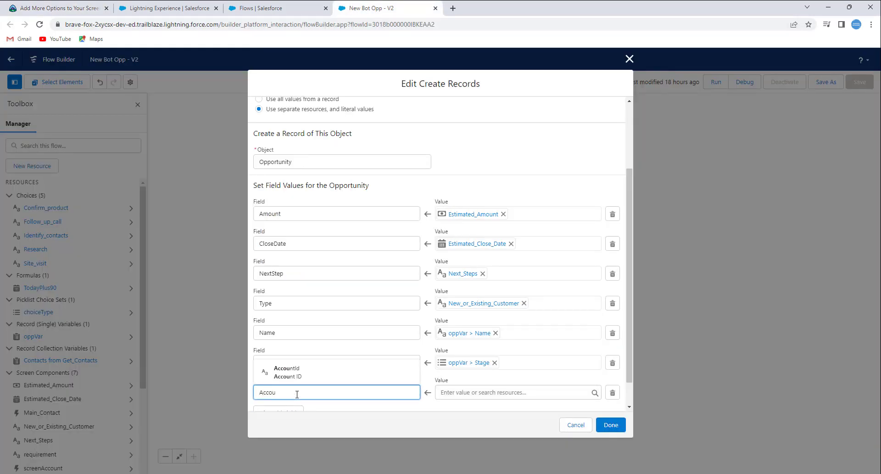
pyautogui.click(288, 372)
# Set the AccountId field's value to the recordId of the screenAccount component.
pyautogui.click(451, 391)
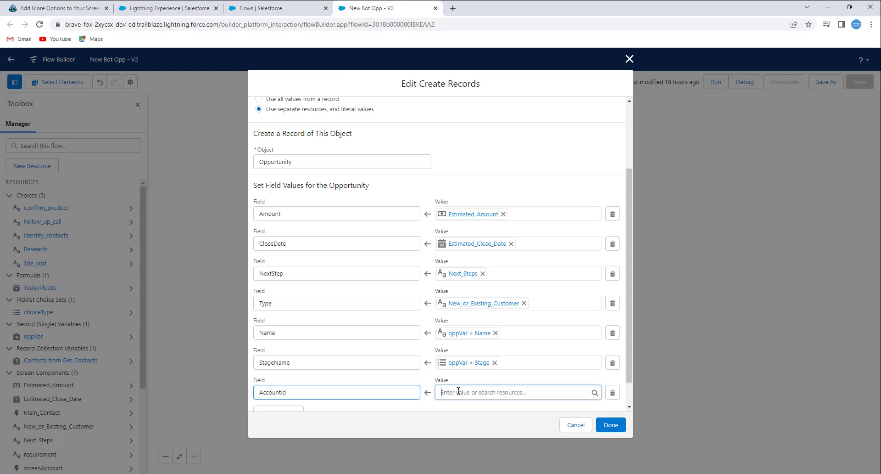
pyautogui.write('sc')
pyautogui.click(475, 374)
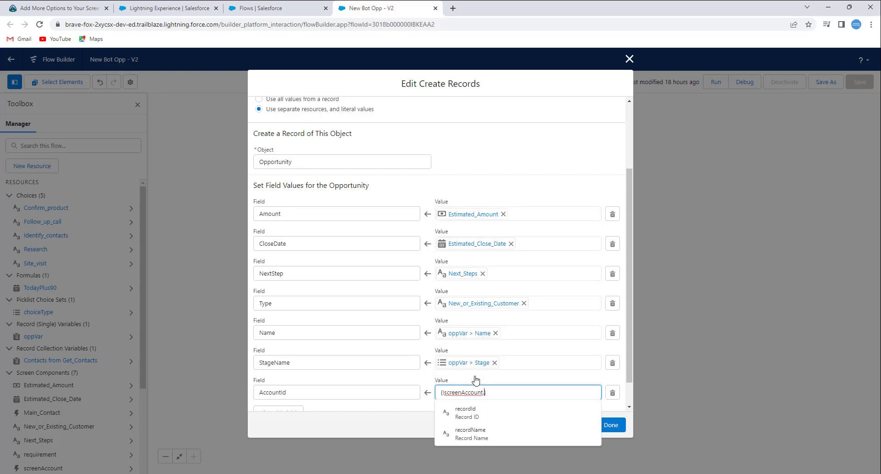
pyautogui.click(465, 411)
# Consult the challenge text, add another field row to the Create Opp element, and set its field to ContactId.
pyautogui.scroll(-1, 308, 398)
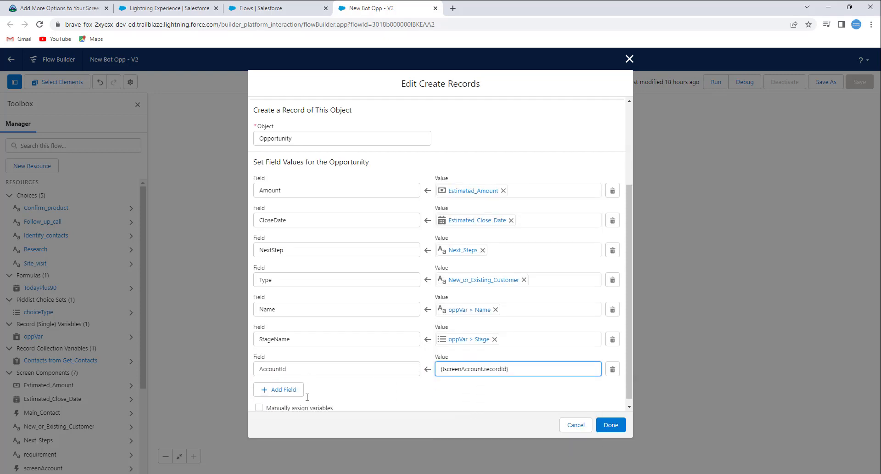
pyautogui.click(287, 385)
pyautogui.click(55, 7)
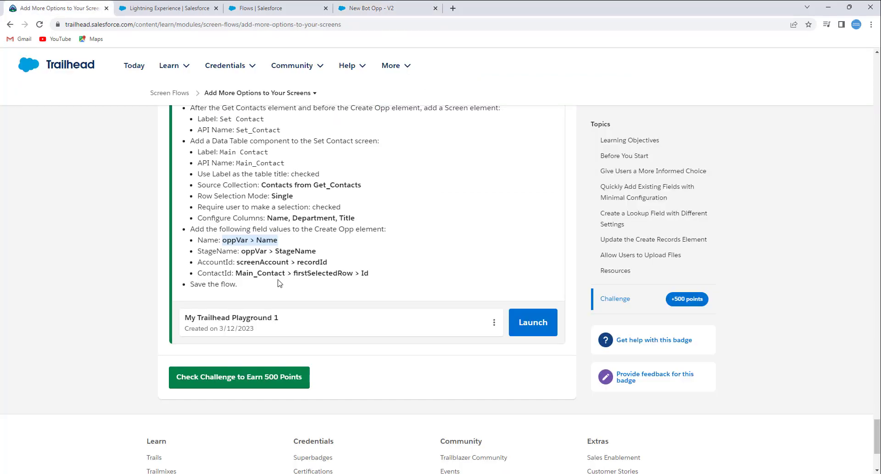
pyautogui.click(358, 9)
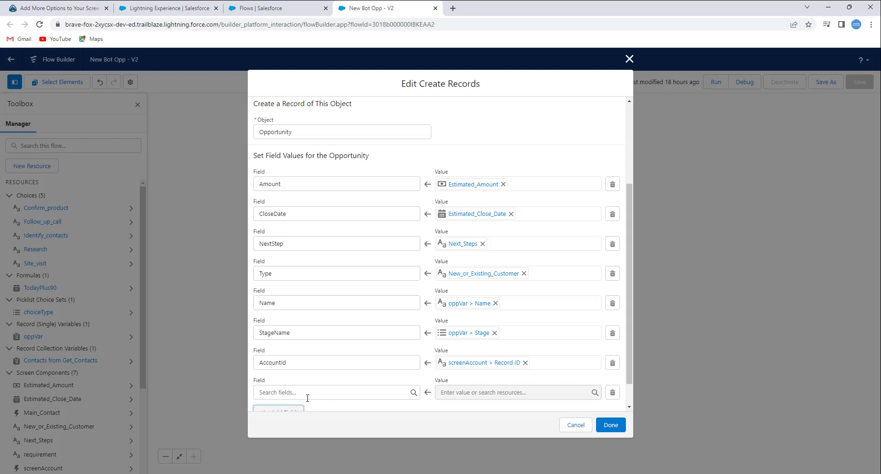
pyautogui.scroll(-1, 308, 397)
pyautogui.click(286, 363)
pyautogui.write('c')
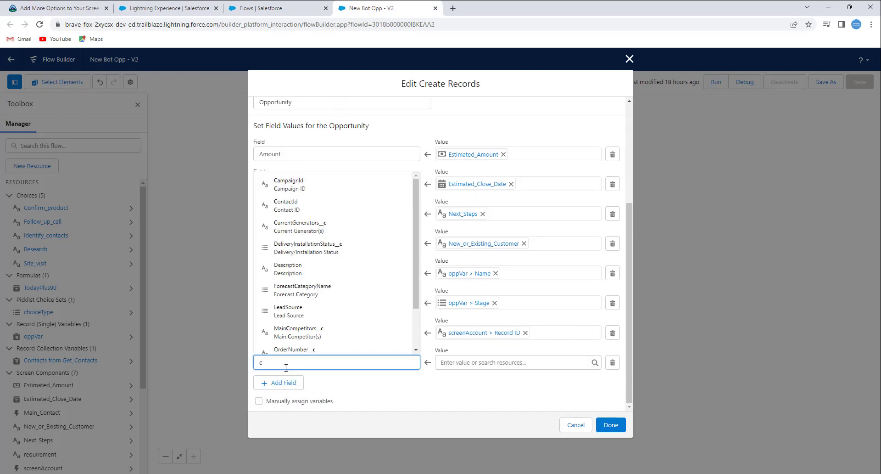
pyautogui.write('ont')
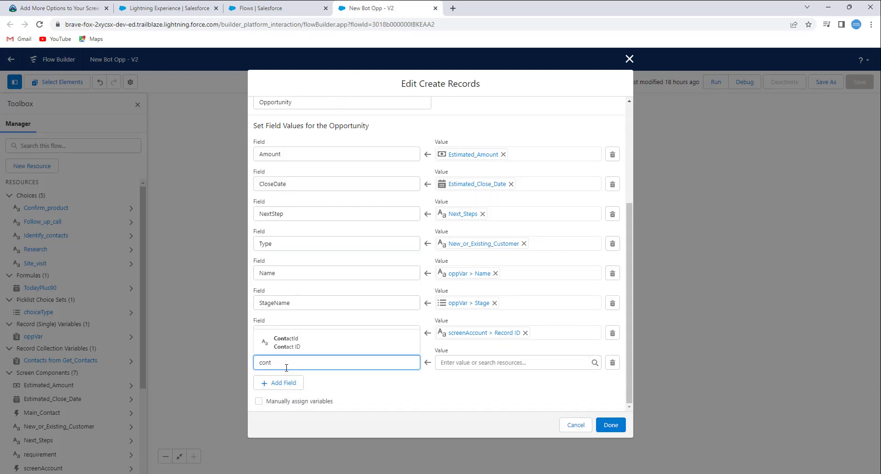
pyautogui.click(286, 342)
# Set the ContactId field's value to Main_Contact > firstSelectedRow > Id and finish editing the Create Opp element.
pyautogui.click(522, 366)
pyautogui.write('ma')
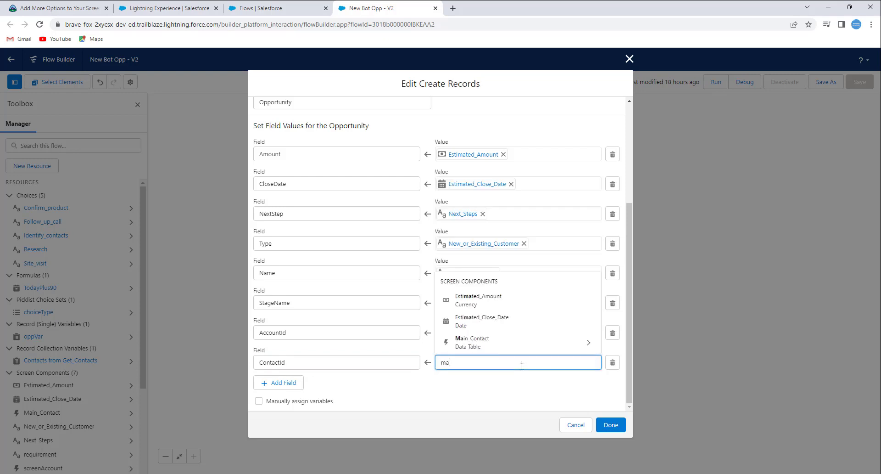
pyautogui.click(511, 346)
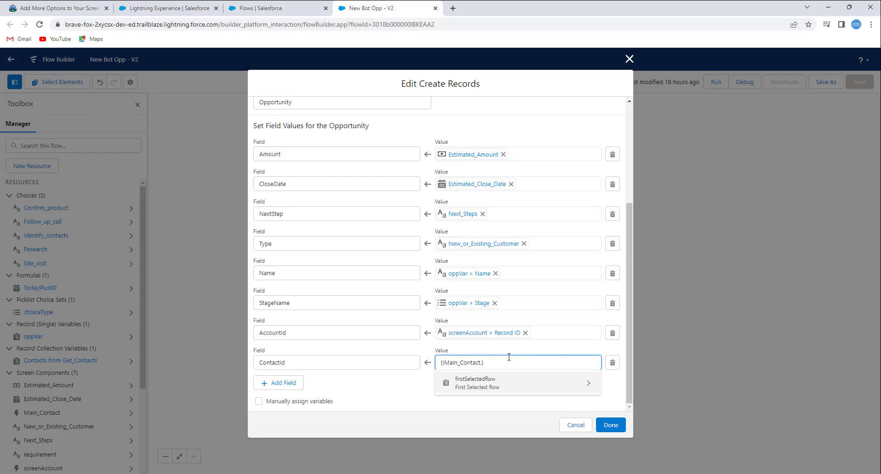
pyautogui.click(490, 383)
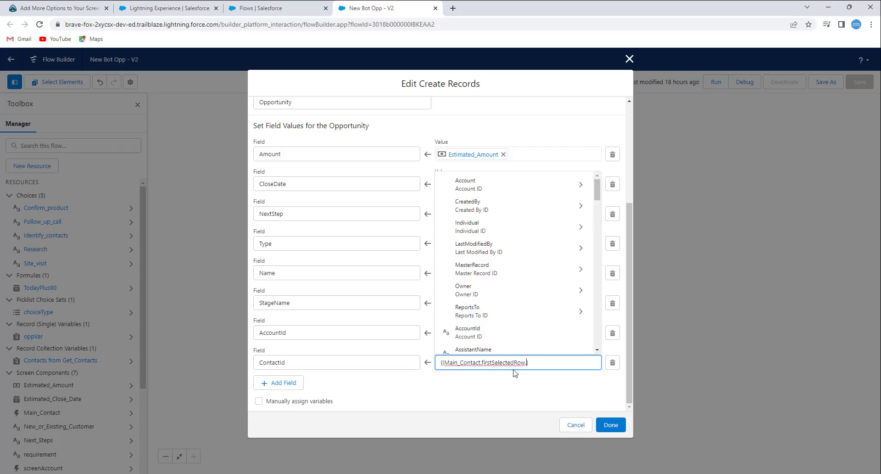
pyautogui.click(89, 10)
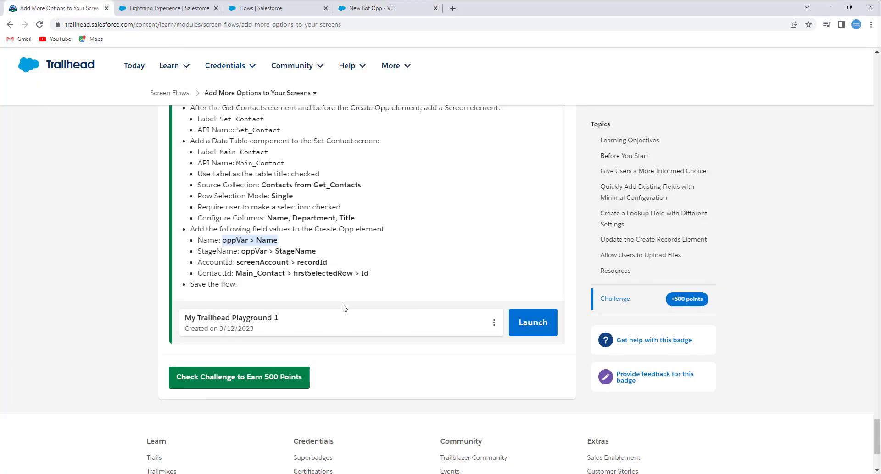
pyautogui.click(345, 4)
pyautogui.press('BackSpace')
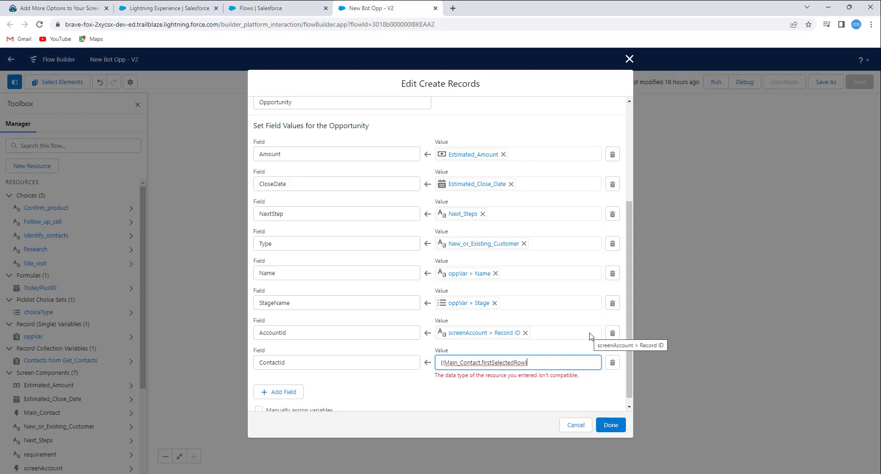
pyautogui.write('.Id')
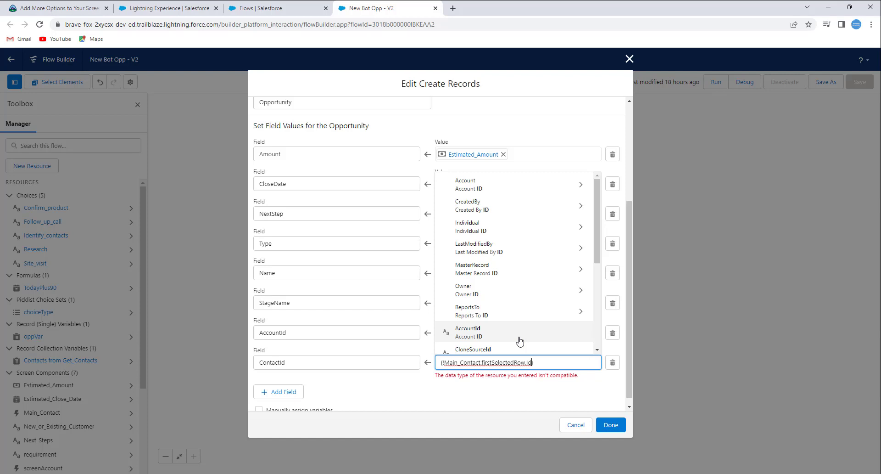
pyautogui.scroll(-4, 519, 340)
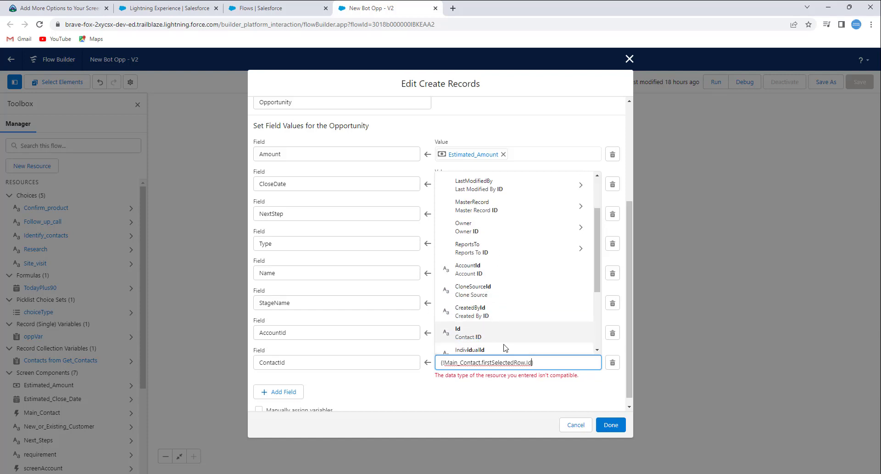
pyautogui.click(495, 312)
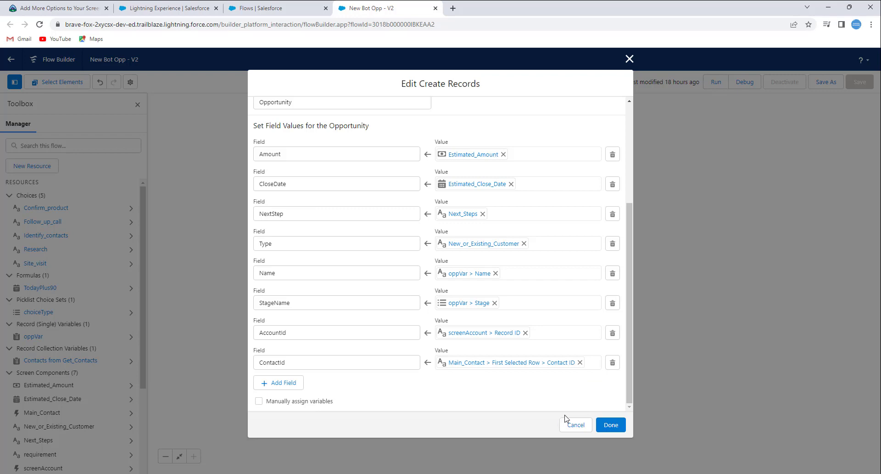
pyautogui.click(611, 424)
# Save the New Bot Opp flow as a new version and activate it.
pyautogui.click(50, 10)
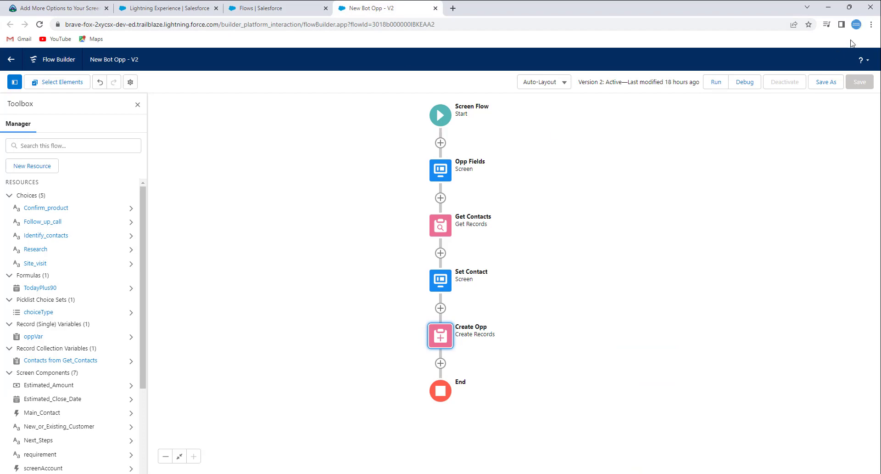
pyautogui.click(823, 84)
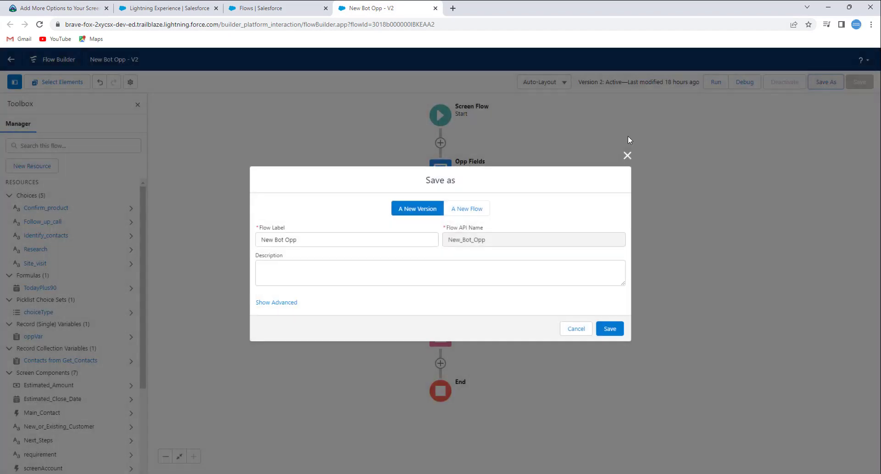
pyautogui.click(612, 329)
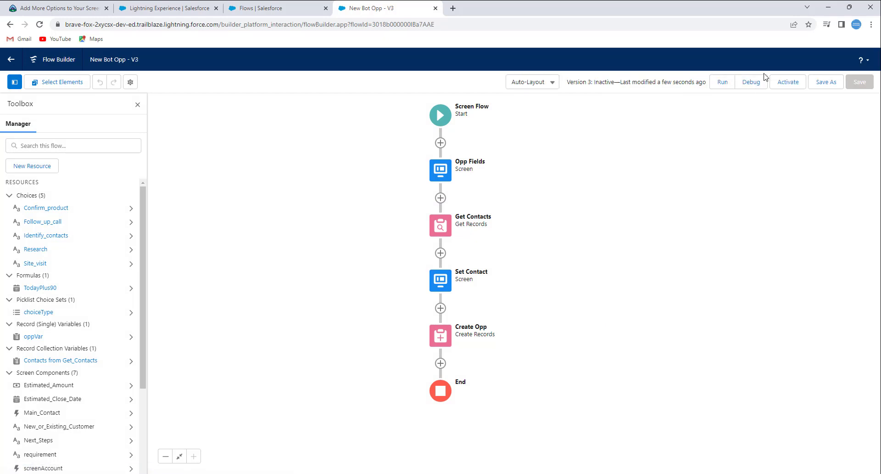
pyautogui.click(782, 83)
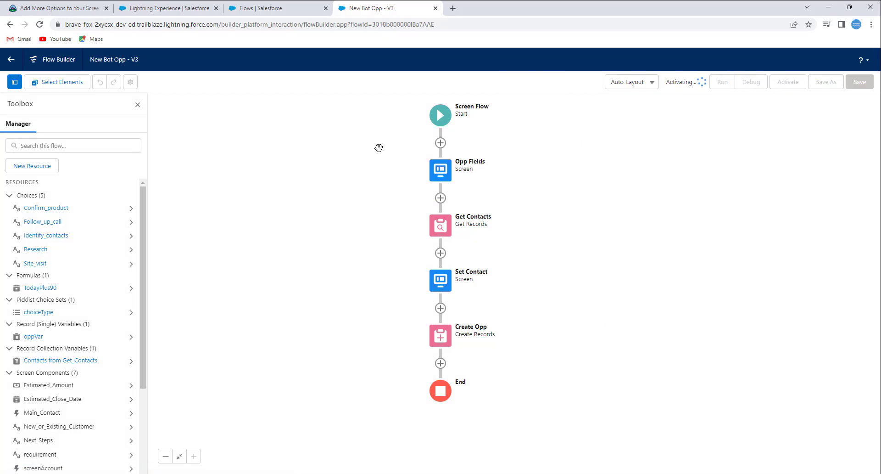
# Run the Trailhead challenge check and read the feedback it gives.
pyautogui.click(65, 10)
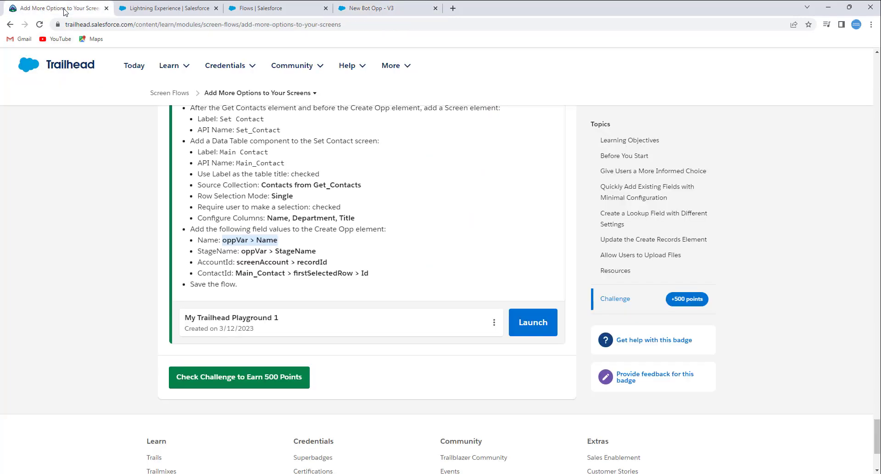
pyautogui.click(211, 372)
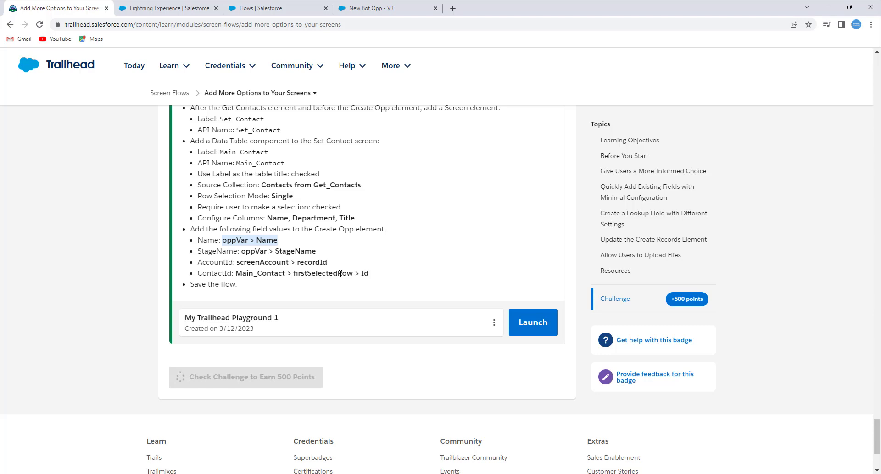
pyautogui.moveTo(207, 386); pyautogui.dragTo(468, 389)
pyautogui.click(385, 384)
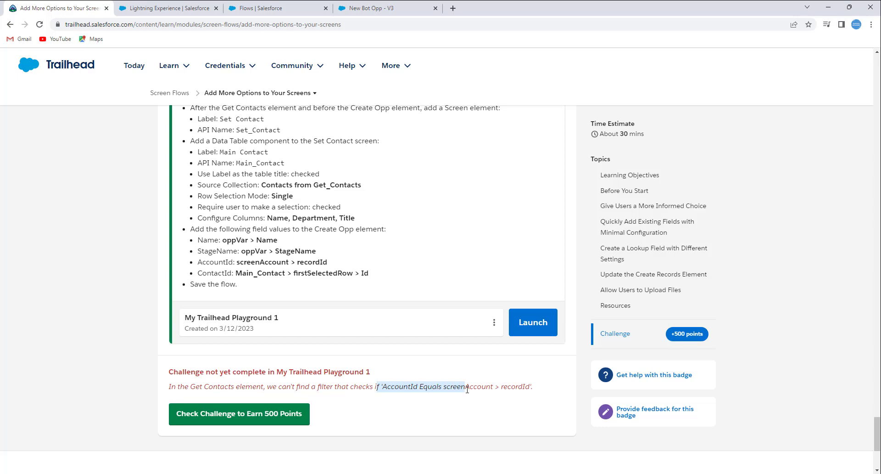
# In the flow's Get Contacts element, re-enter the AccountId filter value as screenAccount > recordId and finish editing.
pyautogui.click(370, 8)
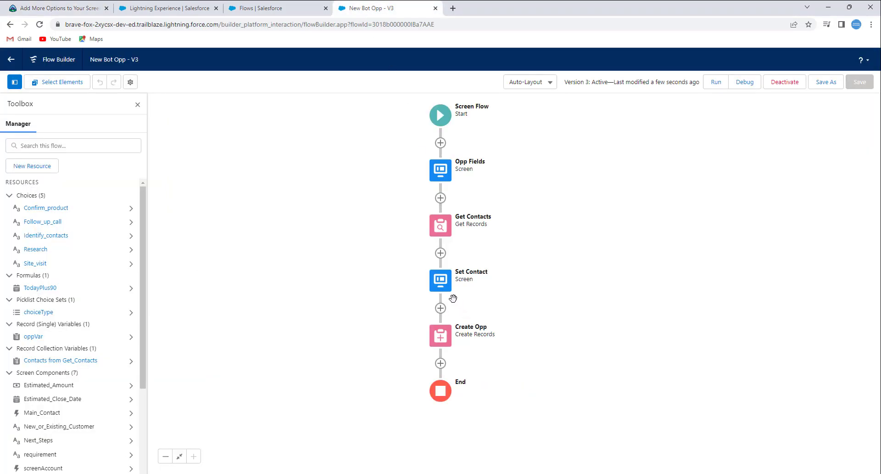
pyautogui.doubleClick(440, 226)
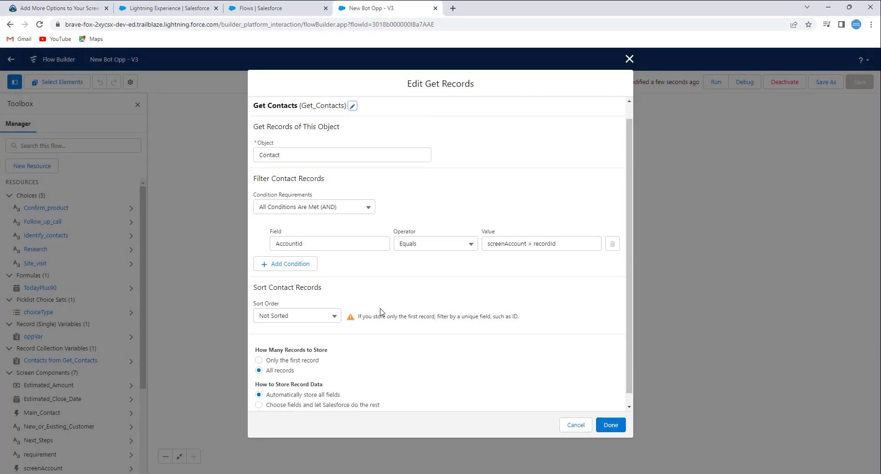
pyautogui.scroll(-1, 354, 344)
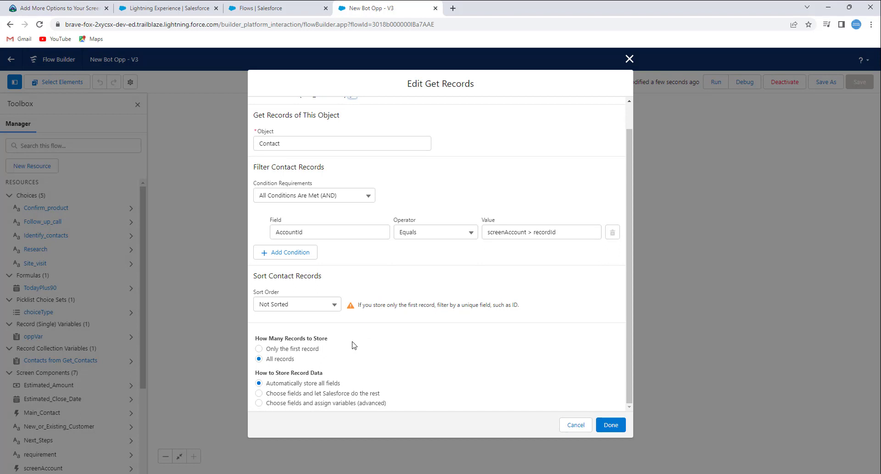
pyautogui.click(523, 238)
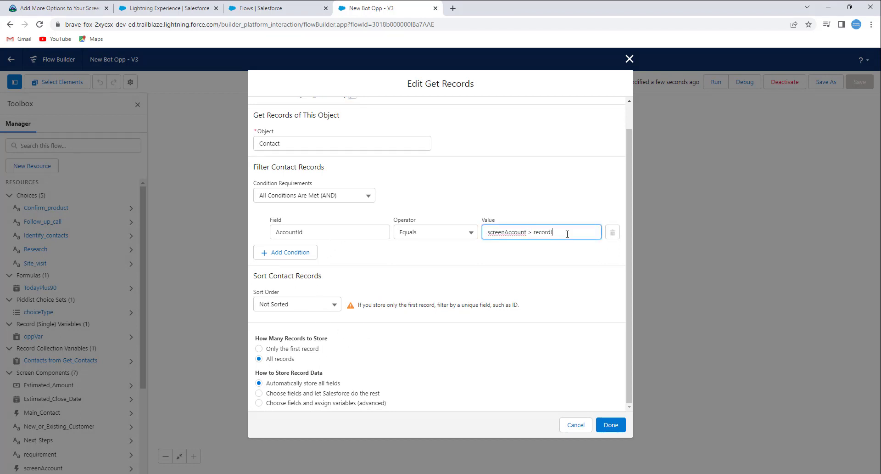
pyautogui.press('BackSpace')
pyautogui.press('BackSpace')
pyautogui.press('BackSpace')
pyautogui.press('BackSpace')
pyautogui.press('BackSpace')
pyautogui.press('BackSpace')
pyautogui.press('BackSpace')
pyautogui.press('BackSpace')
pyautogui.press('BackSpace')
pyautogui.press('BackSpace')
pyautogui.press('BackSpace')
pyautogui.press('BackSpace')
pyautogui.press('BackSpace')
pyautogui.press('BackSpace')
pyautogui.press('BackSpace')
pyautogui.press('BackSpace')
pyautogui.press('BackSpace')
pyautogui.press('BackSpace')
pyautogui.press('BackSpace')
pyautogui.write('scre')
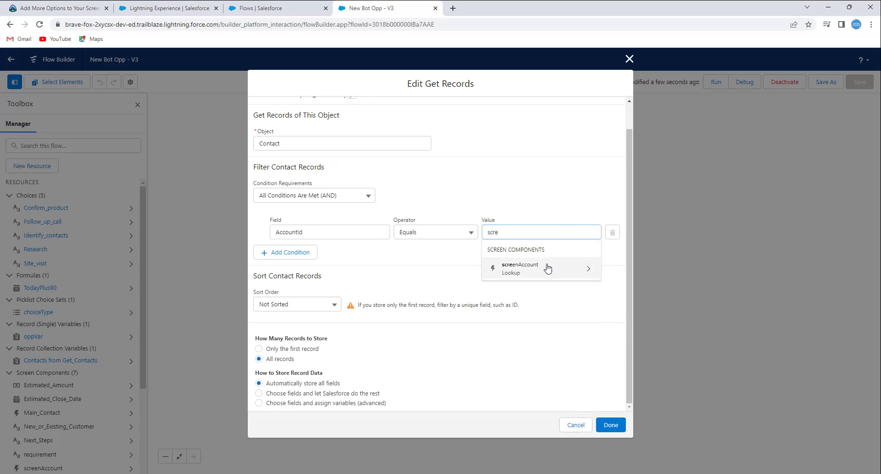
pyautogui.click(549, 268)
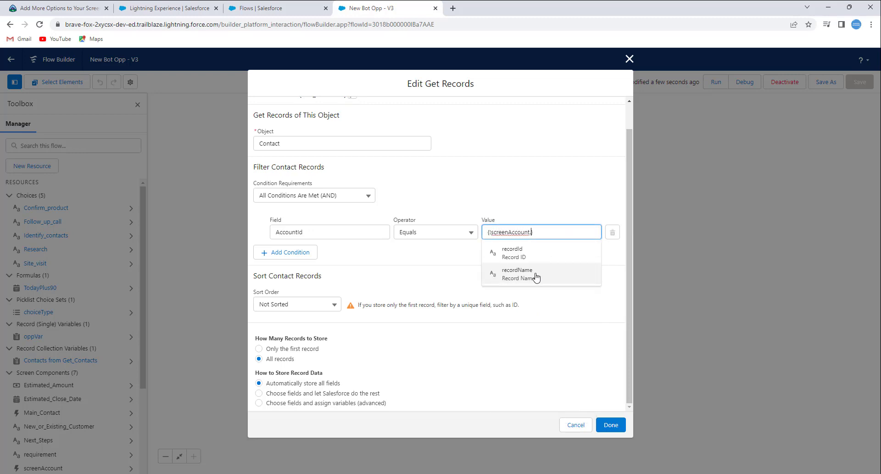
pyautogui.click(531, 257)
pyautogui.click(611, 425)
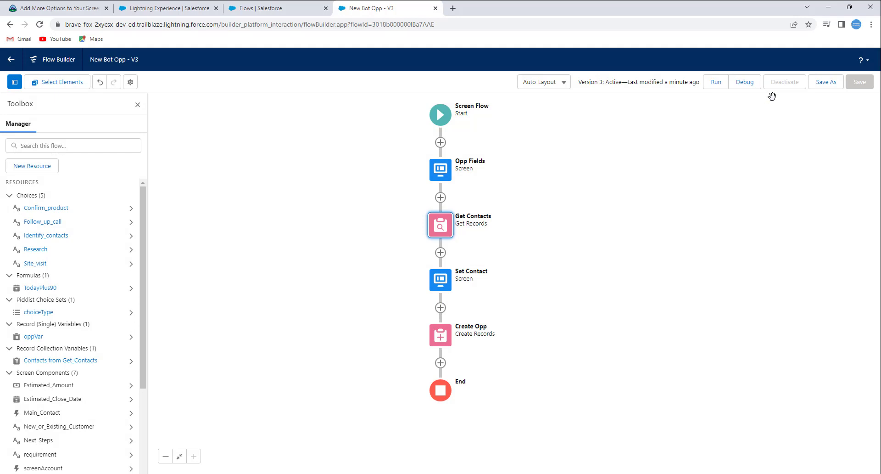
# Save the corrected New Bot Opp flow as another new version and activate that version.
pyautogui.click(826, 83)
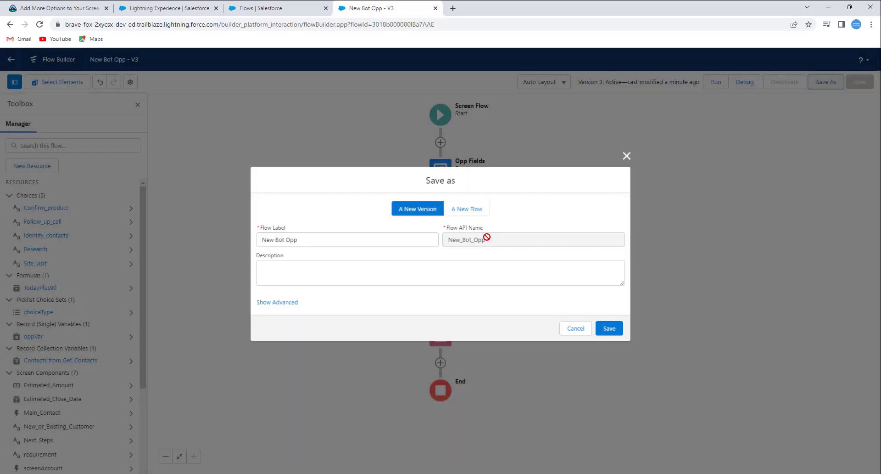
pyautogui.click(611, 328)
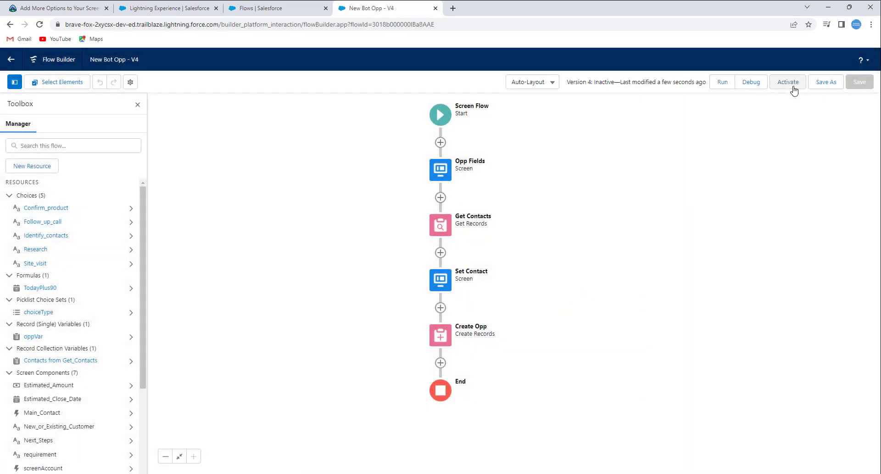
pyautogui.click(793, 86)
# Rerun the Add More Options to Your Screens challenge check in Trailhead and review the result.
pyautogui.click(43, 7)
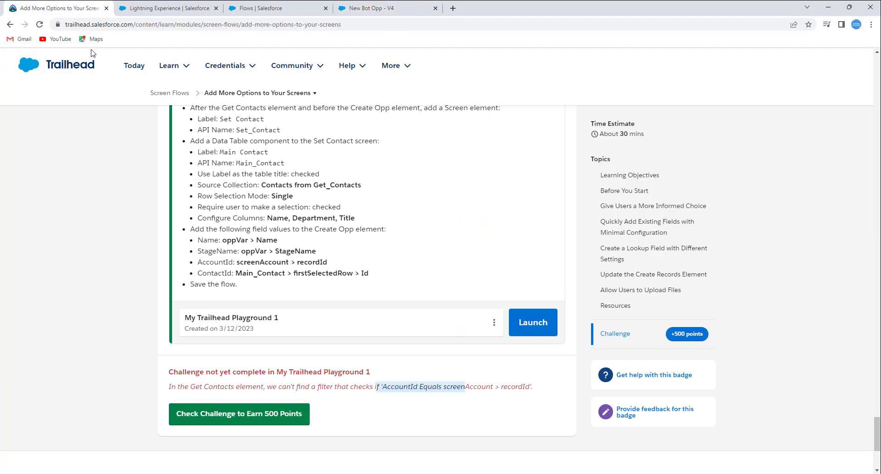
pyautogui.click(257, 414)
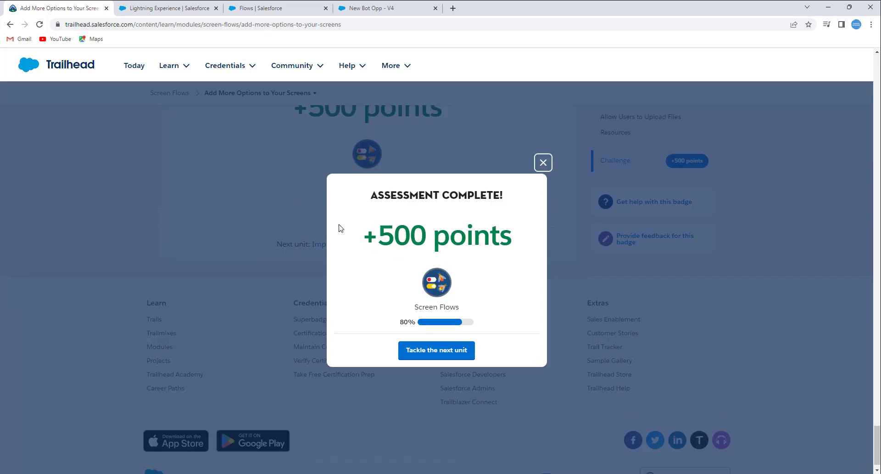
pyautogui.moveTo(340, 228); pyautogui.dragTo(512, 236)
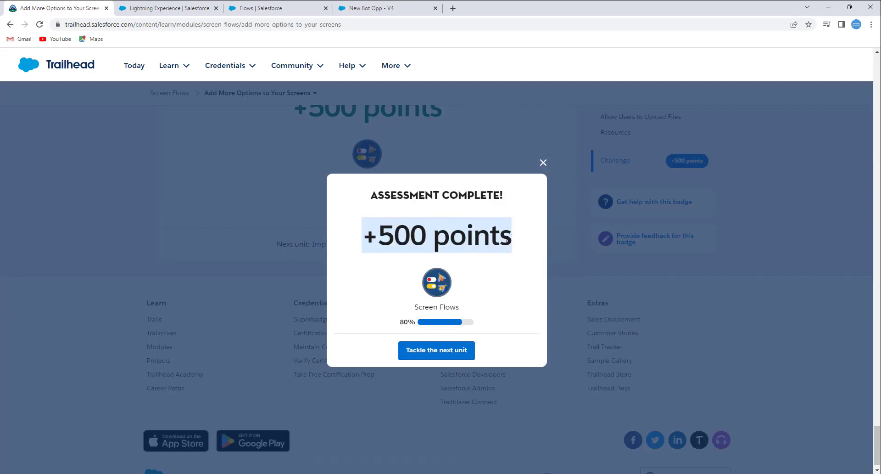
# Proceed to the next Trailhead unit and read its Add Guidance to Your Flow challenge instructions.
pyautogui.click(465, 353)
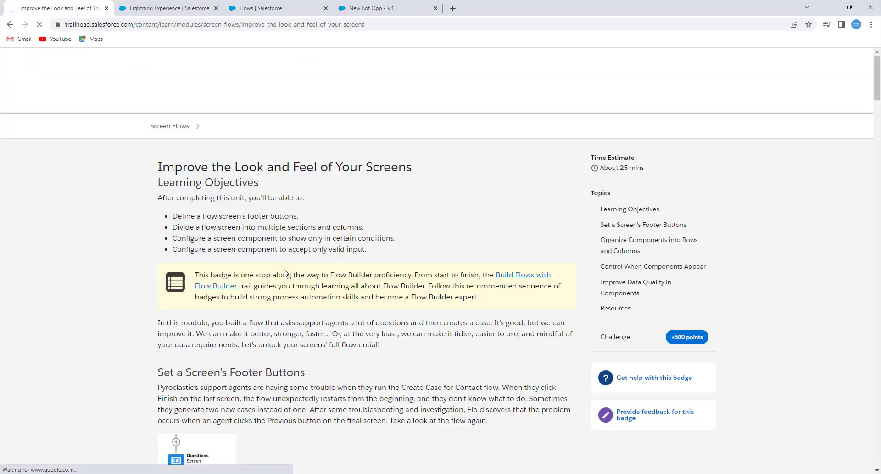
pyautogui.scroll(-15, 283, 273)
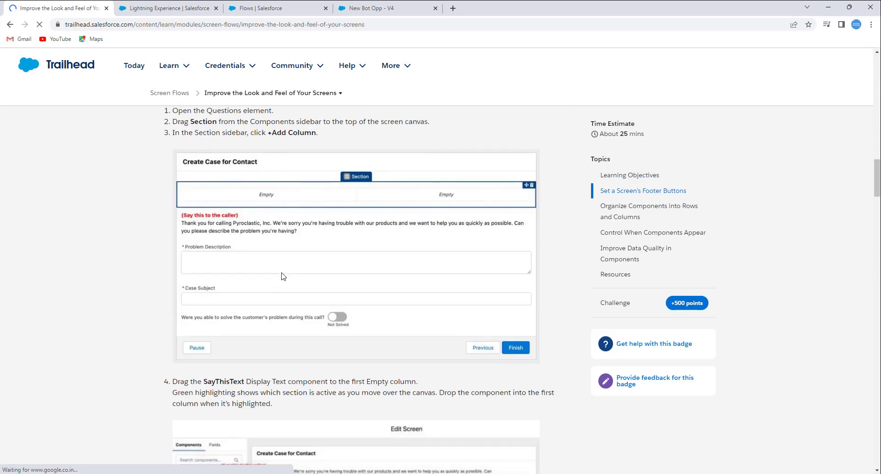
pyautogui.scroll(-20, 284, 275)
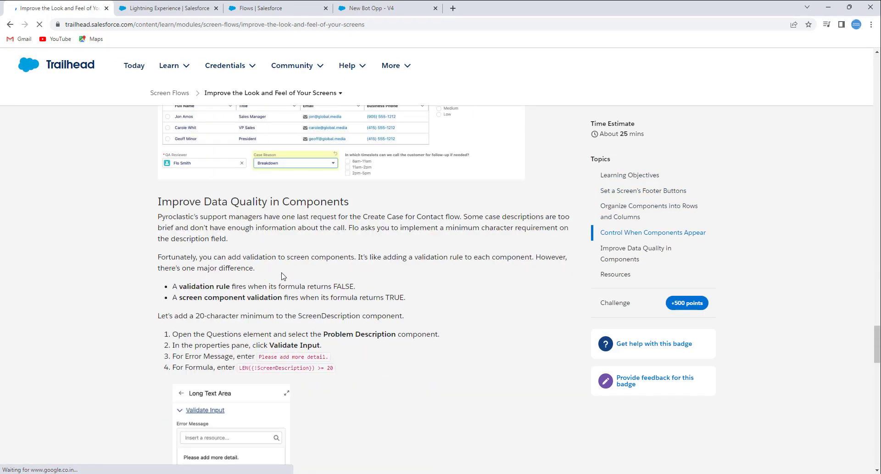
pyautogui.scroll(-18, 283, 275)
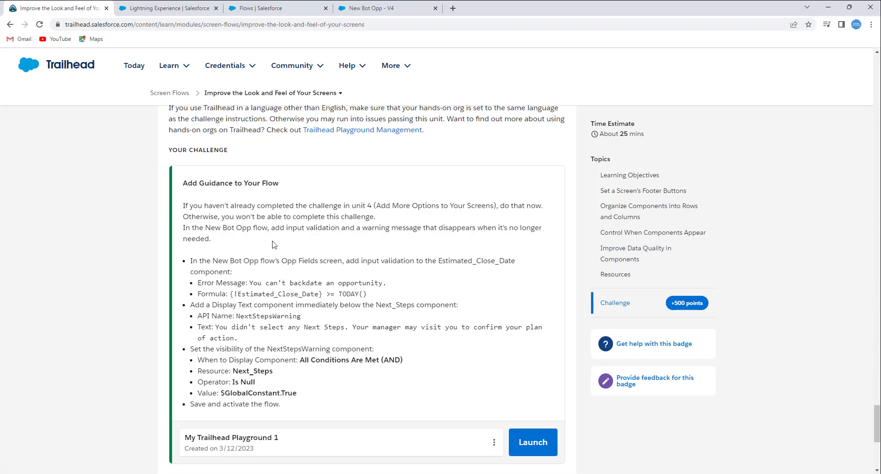
pyautogui.moveTo(179, 211); pyautogui.dragTo(475, 238)
pyautogui.click(424, 240)
pyautogui.scroll(-1, 329, 265)
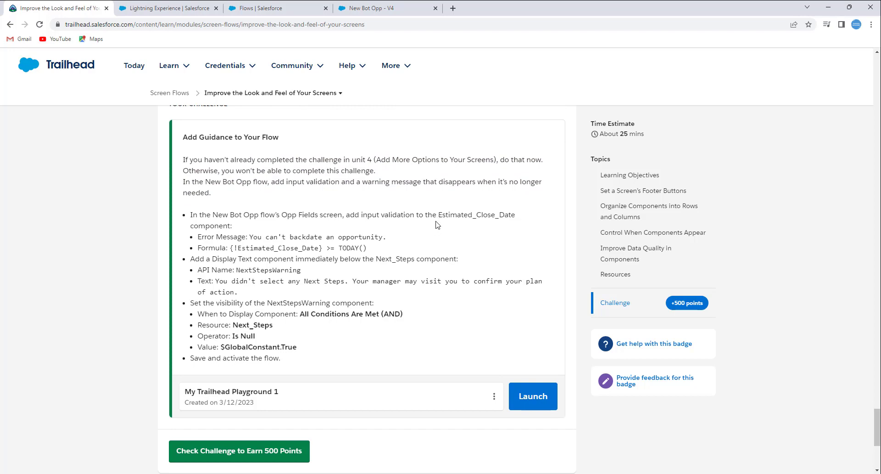
# Copy the challenge's error message "You can't backdate an opportunity." into the Estimated Close Date input validation on the Opp Fields screen.
pyautogui.moveTo(386, 236); pyautogui.dragTo(251, 237)
pyautogui.hotkey('ctrl', 'c')
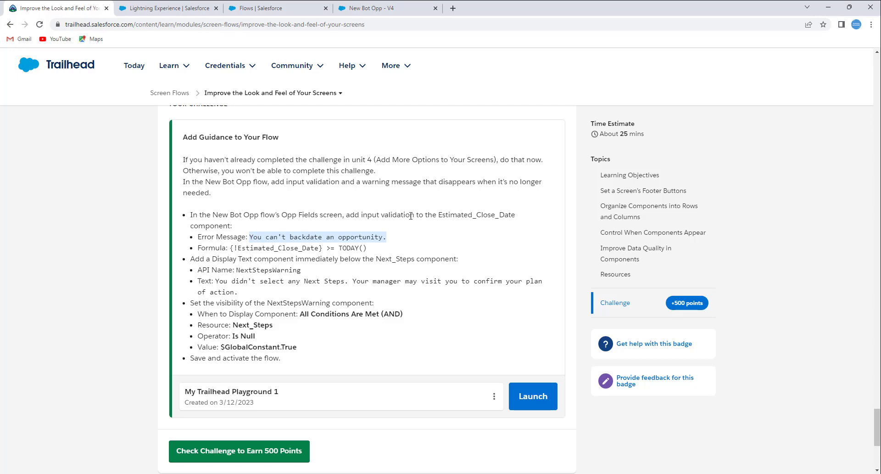
pyautogui.click(374, 16)
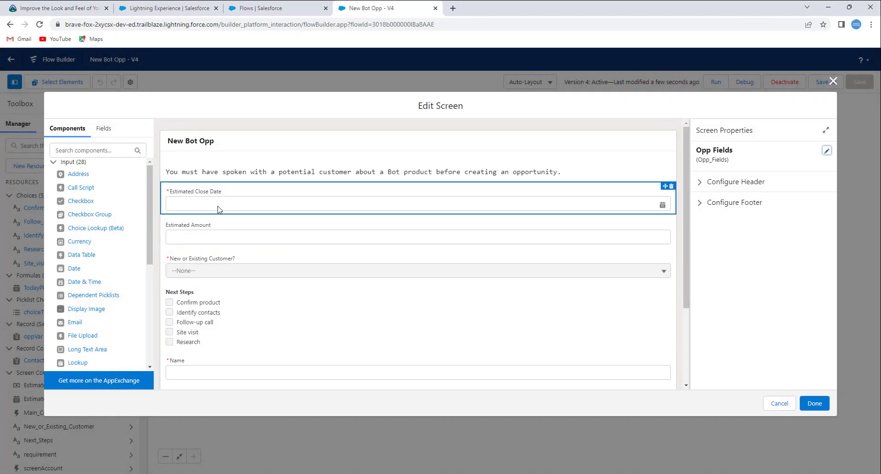
pyautogui.click(218, 209)
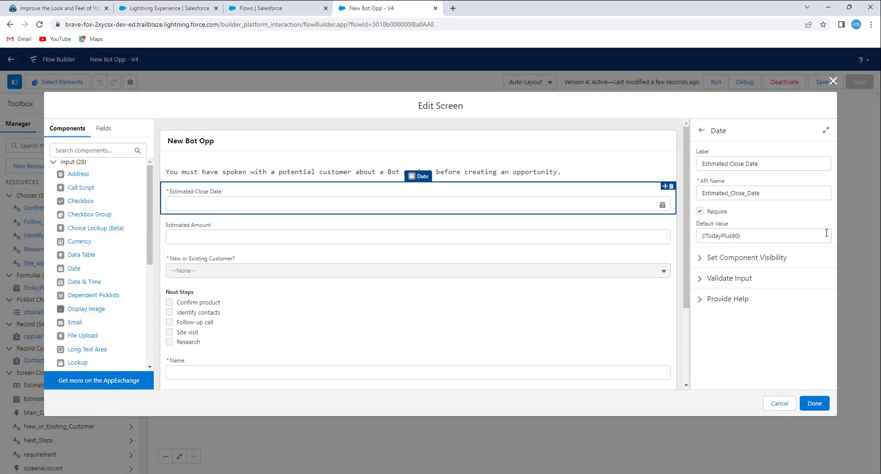
pyautogui.click(730, 278)
pyautogui.click(726, 331)
pyautogui.hotkey('ctrl', 'v')
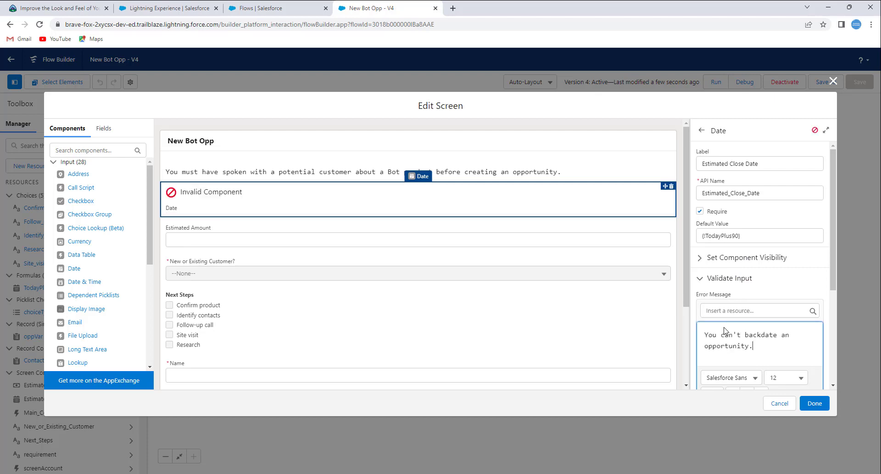
# Copy the formula {!Estimated_Close_Date} >= TODAY() from the challenge into the Estimated Close Date validation formula.
pyautogui.scroll(-4, 725, 330)
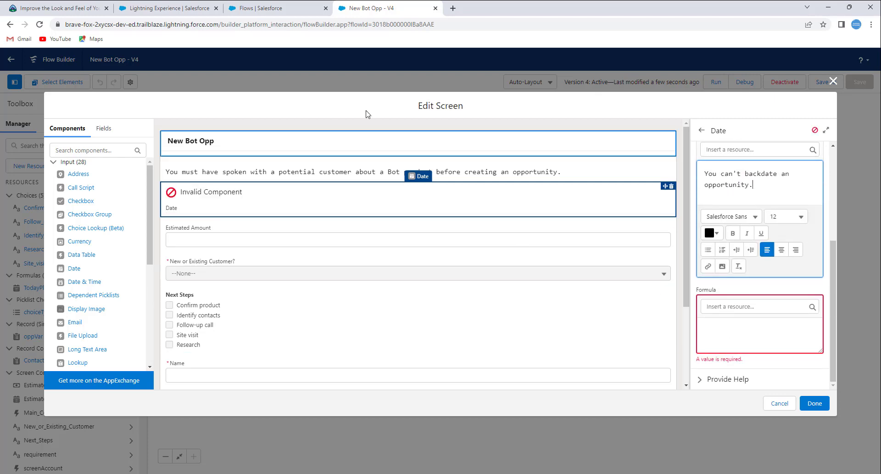
pyautogui.click(64, 8)
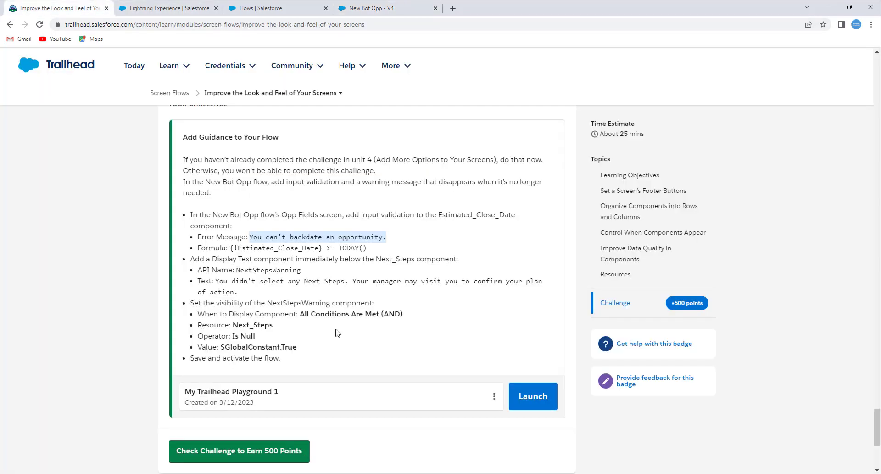
pyautogui.moveTo(368, 248); pyautogui.dragTo(231, 249)
pyautogui.hotkey('ctrl', 'c')
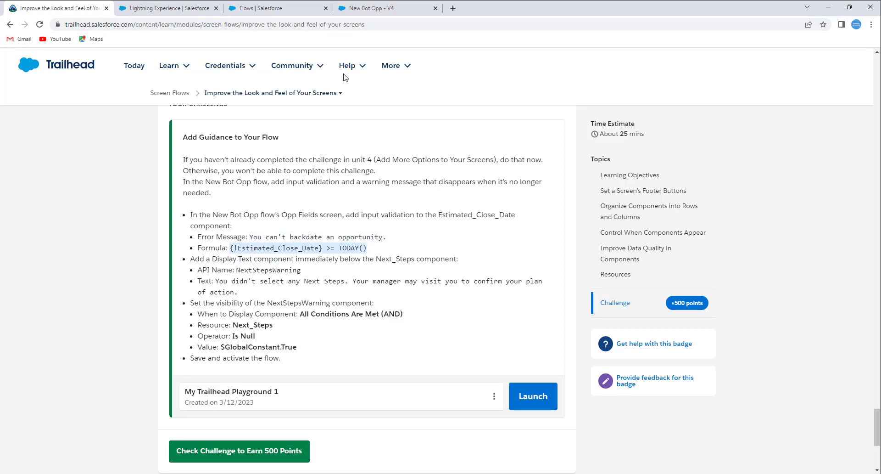
pyautogui.click(367, 8)
pyautogui.click(761, 321)
pyautogui.hotkey('ctrl', 'v')
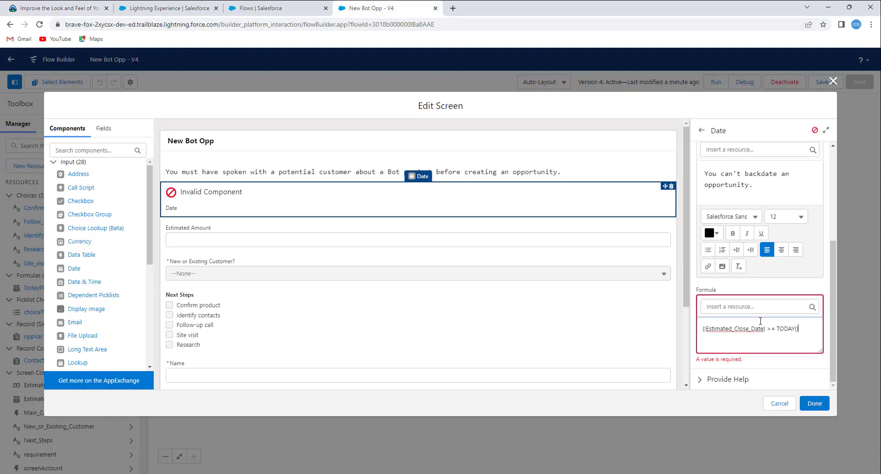
pyautogui.click(748, 367)
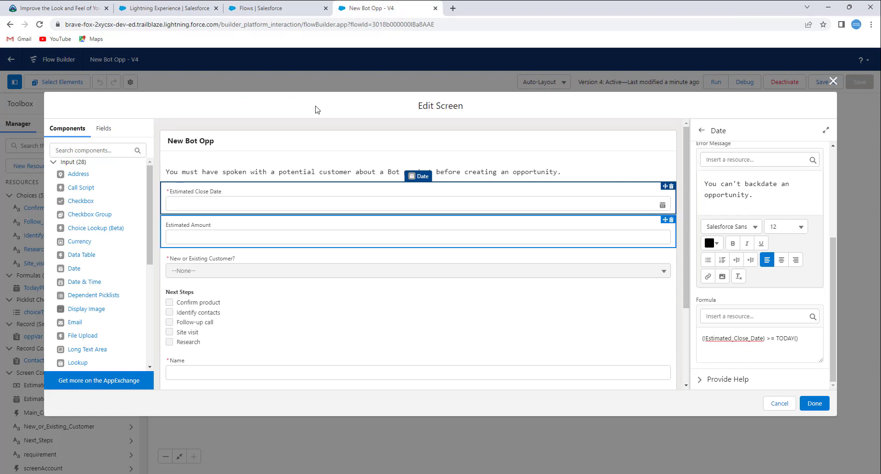
# Consult the challenge's Display Text requirements and copy the API name NextStepsWarning.
pyautogui.click(83, 9)
pyautogui.scroll(-1, 345, 237)
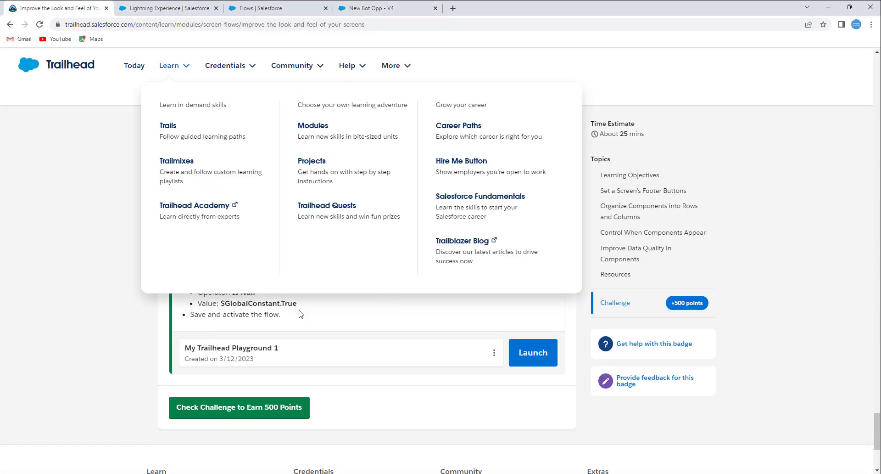
pyautogui.click(299, 313)
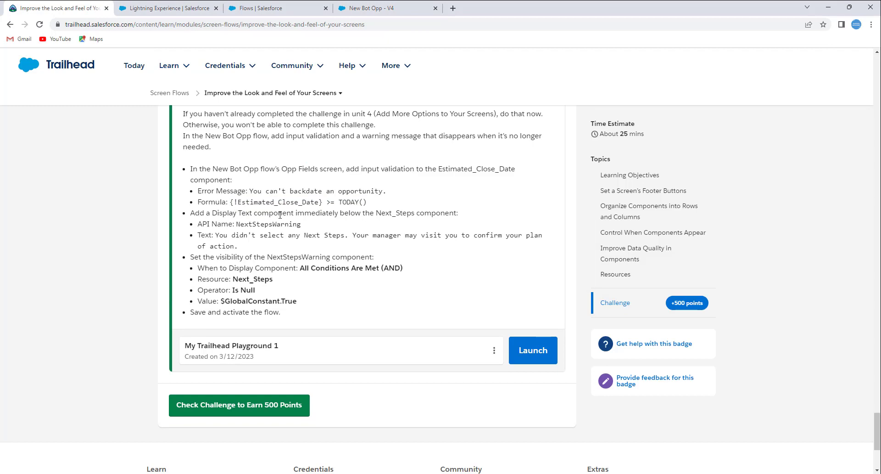
pyautogui.moveTo(280, 215); pyautogui.dragTo(398, 223)
pyautogui.click(398, 224)
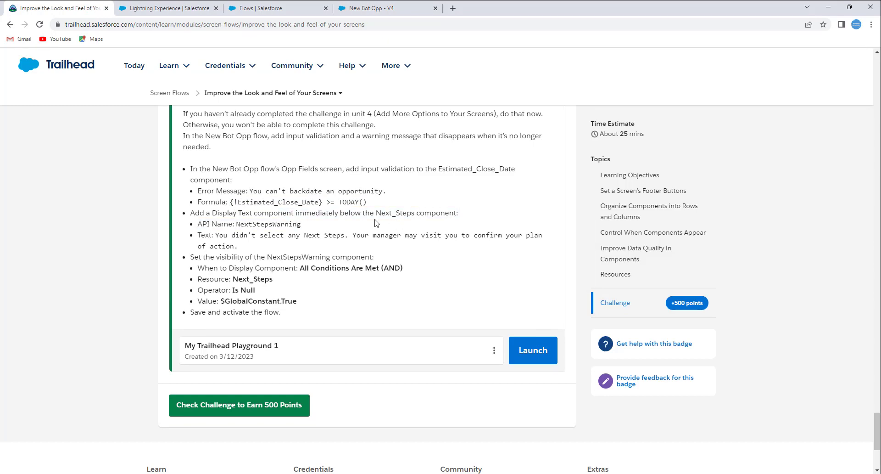
pyautogui.doubleClick(265, 223)
pyautogui.hotkey('ctrl', 'c')
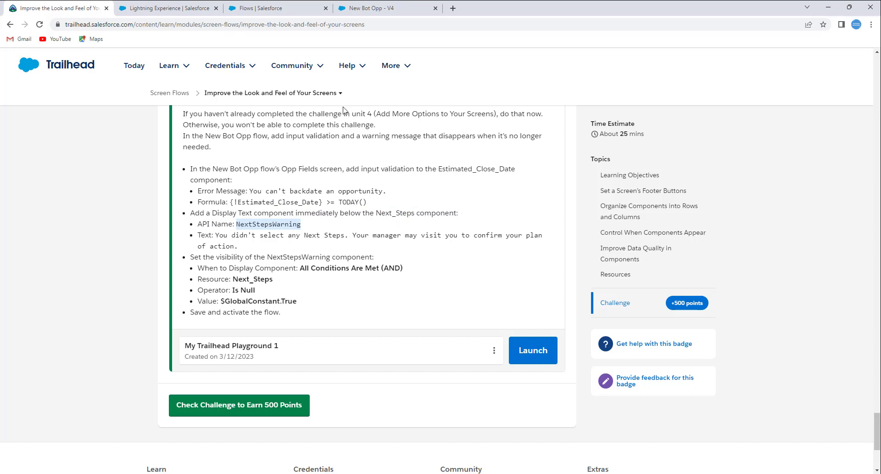
# Add a Display Text component directly below Next Steps on the Opp Fields screen and set its API name to NextStepsWarning.
pyautogui.click(361, 8)
pyautogui.scroll(-3, 230, 257)
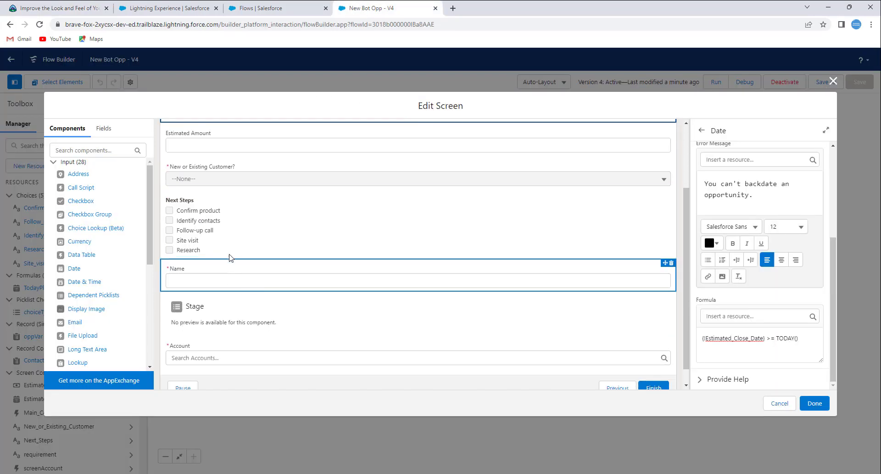
pyautogui.click(231, 250)
pyautogui.scroll(-5, 102, 276)
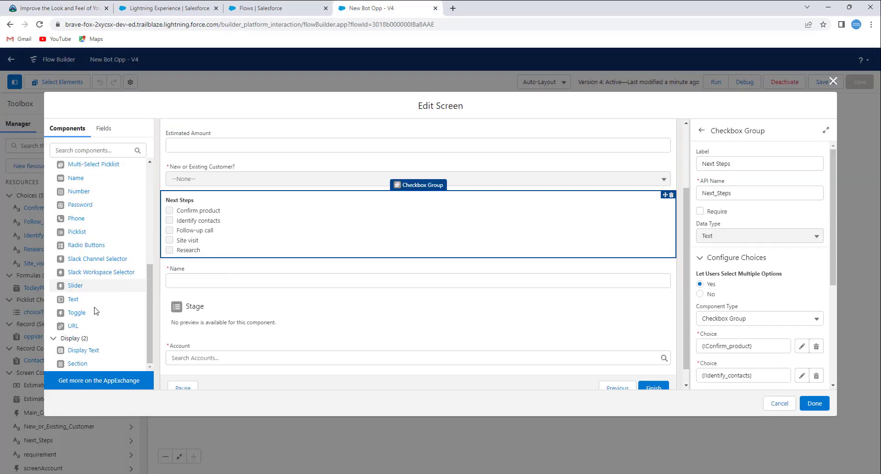
pyautogui.click(92, 356)
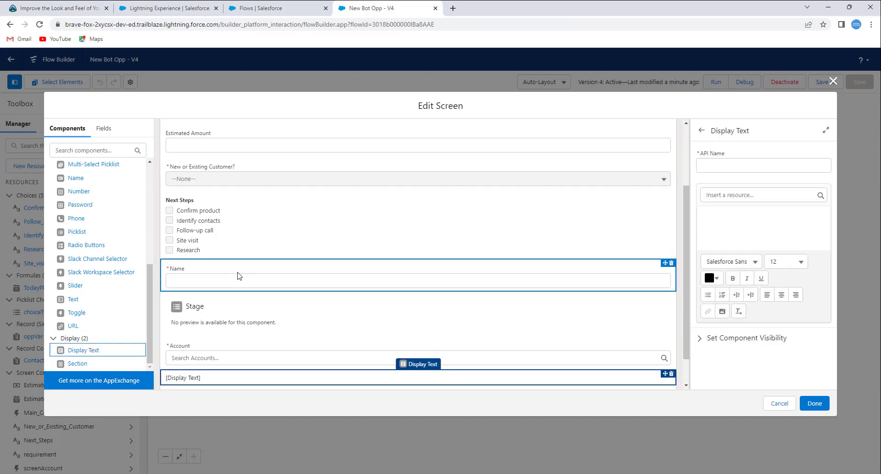
pyautogui.moveTo(216, 381); pyautogui.dragTo(209, 269)
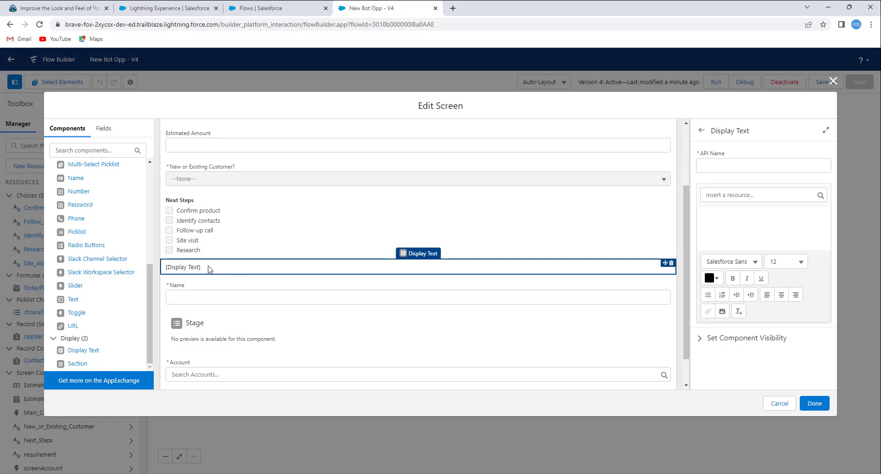
pyautogui.click(706, 162)
pyautogui.hotkey('ctrl', 'v')
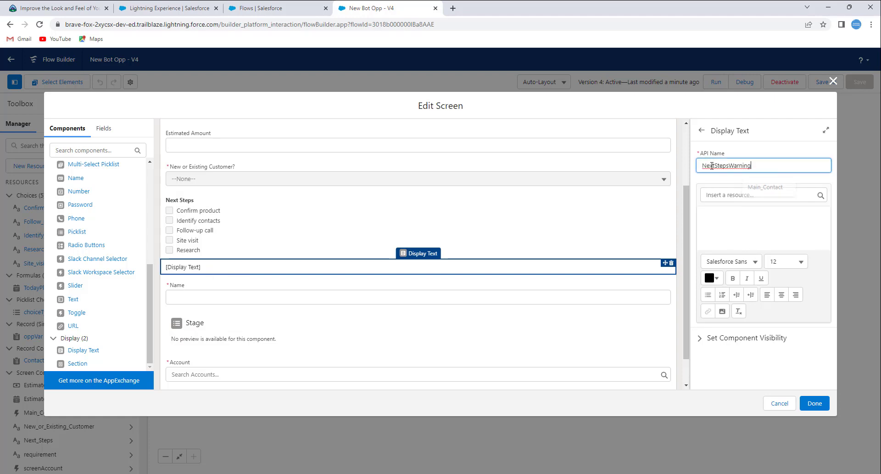
# Copy the challenge's warning "You didn't select any Next Steps. Your manager may visit you to confirm your plan of action." into the NextStepsWarning text.
pyautogui.press('Tab')
pyautogui.click(55, 7)
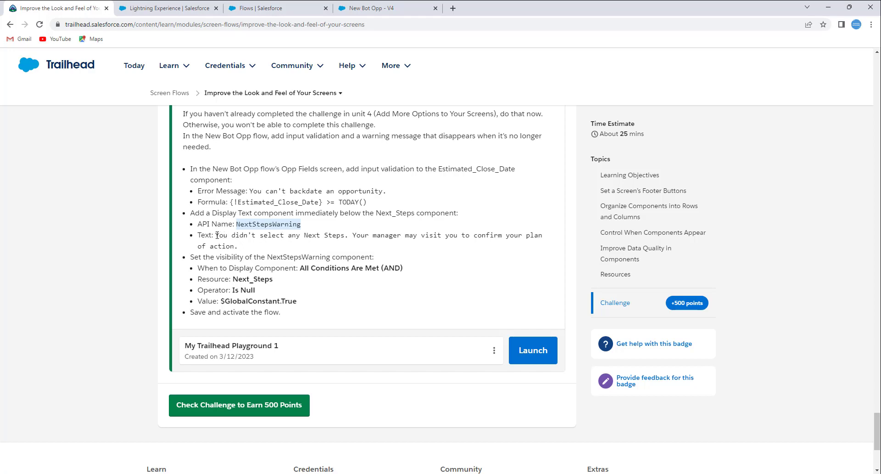
pyautogui.moveTo(217, 235); pyautogui.dragTo(255, 253)
pyautogui.hotkey('ctrl', 'c')
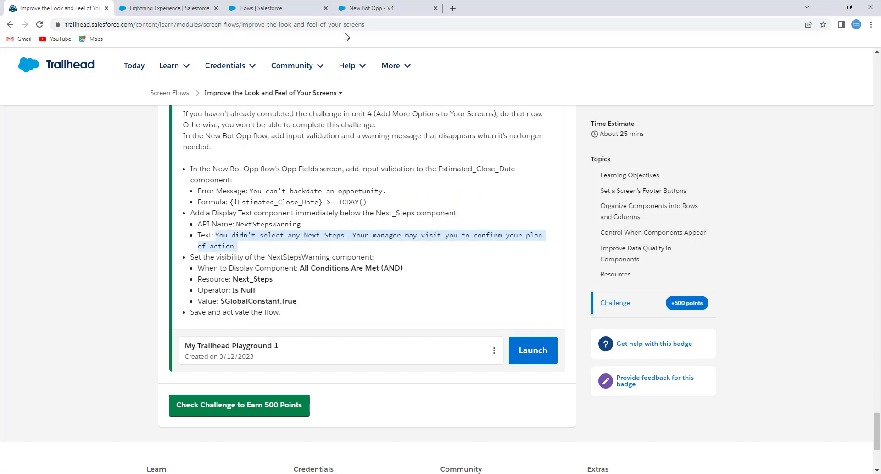
pyautogui.click(353, 8)
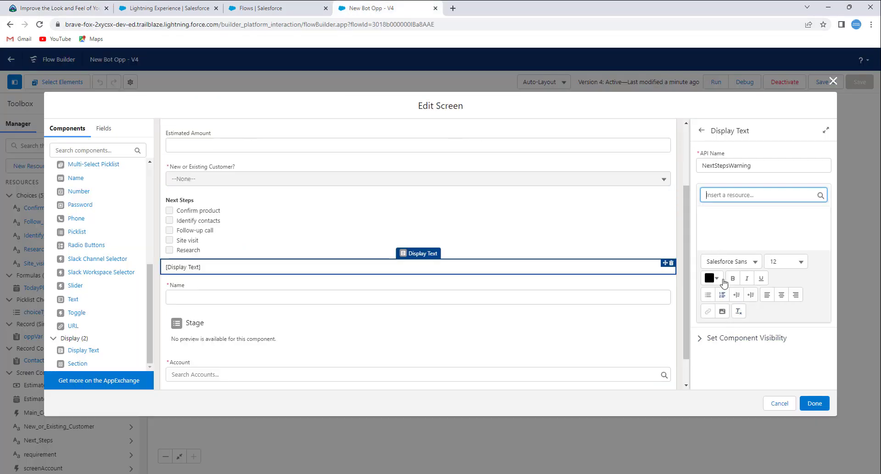
pyautogui.click(724, 237)
pyautogui.hotkey('ctrl', 'v')
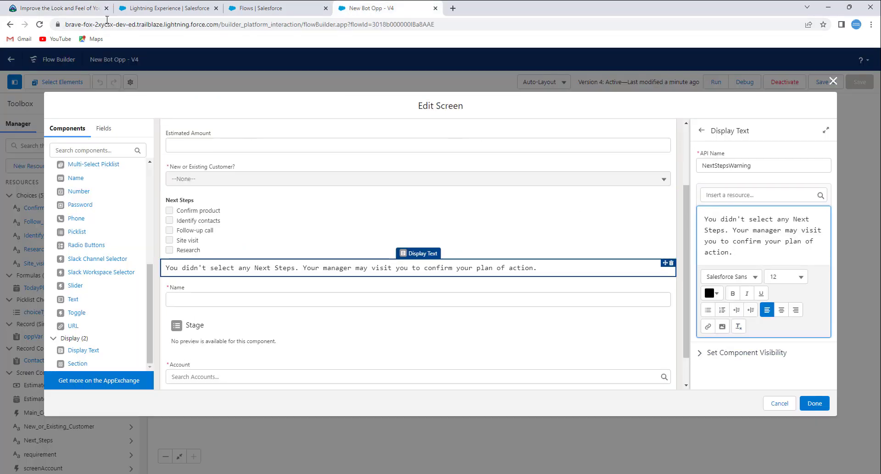
# Consult the challenge's visibility requirements for NextStepsWarning and copy the resource name Next_Steps.
pyautogui.click(73, 7)
pyautogui.scroll(-1, 265, 281)
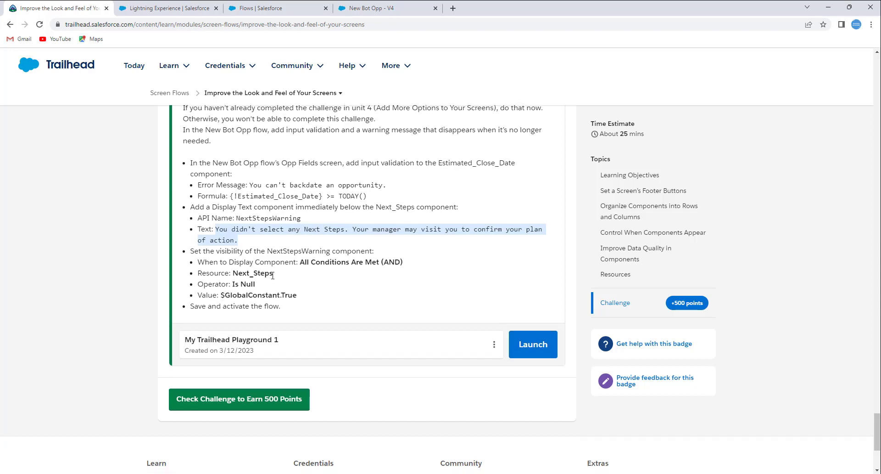
pyautogui.moveTo(275, 211); pyautogui.dragTo(370, 217)
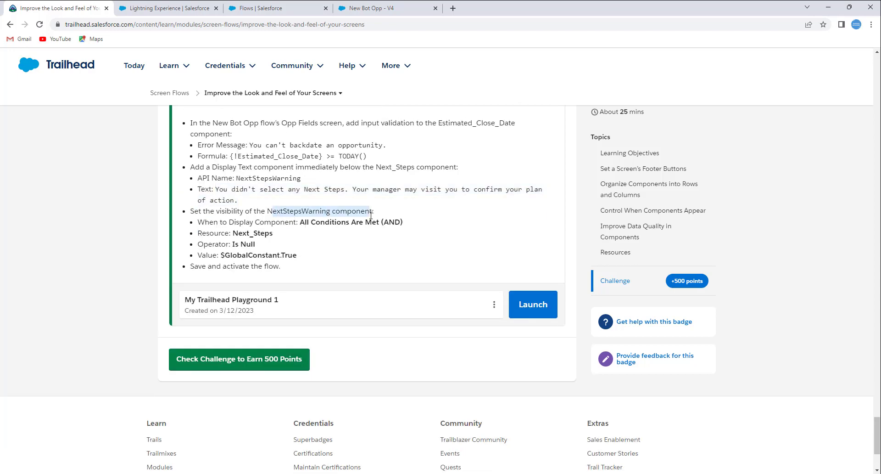
pyautogui.click(370, 218)
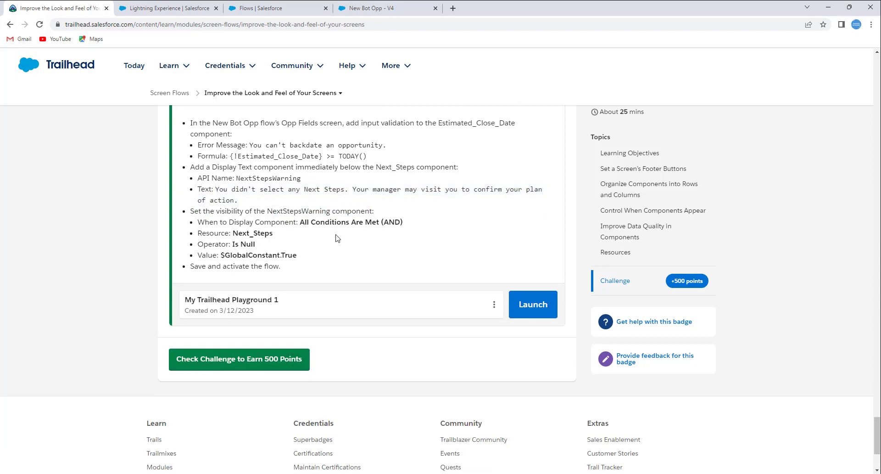
pyautogui.doubleClick(249, 235)
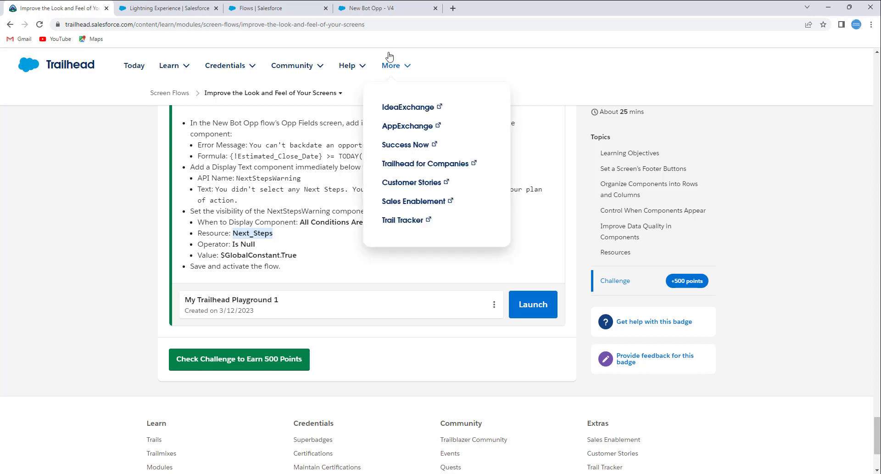
# Set the NextStepsWarning component's visibility in the flow to display when All Conditions Are Met (AND).
pyautogui.click(372, 8)
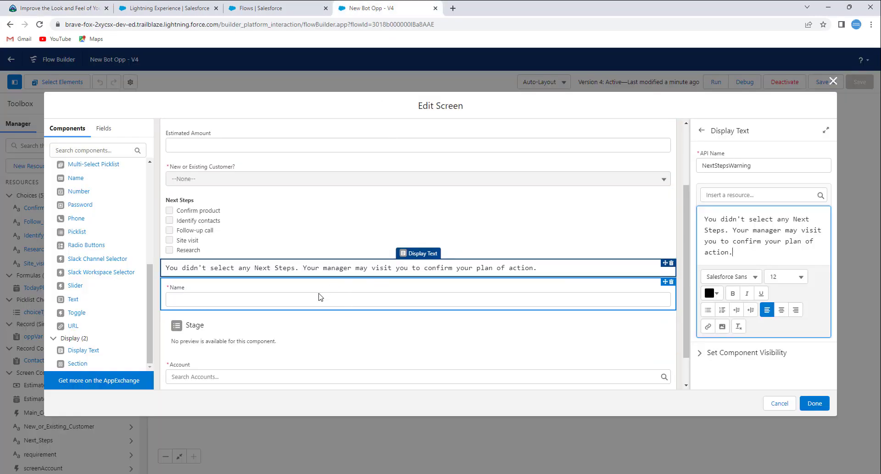
pyautogui.click(531, 268)
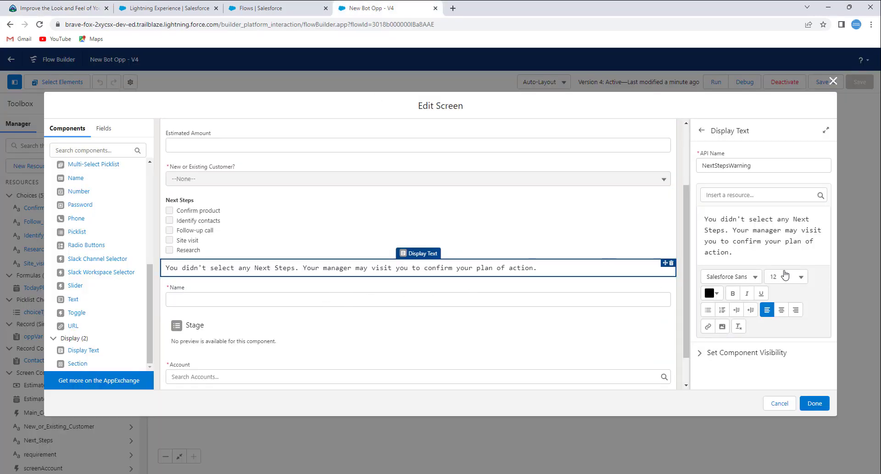
pyautogui.click(724, 352)
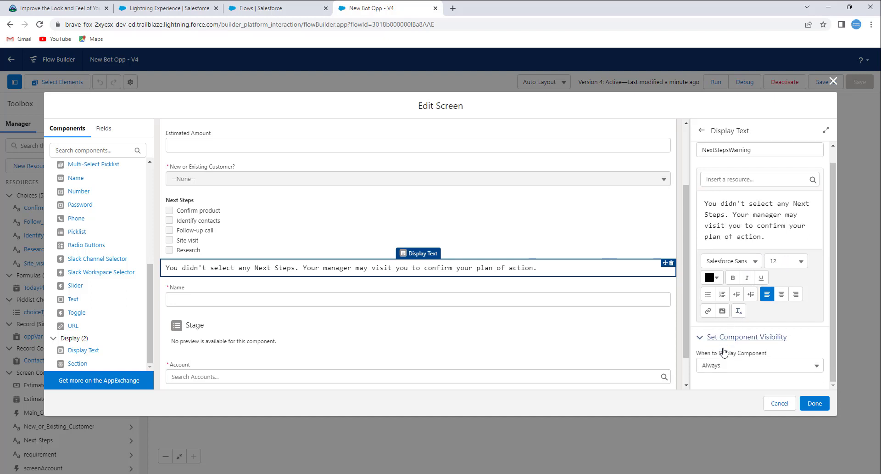
pyautogui.click(719, 366)
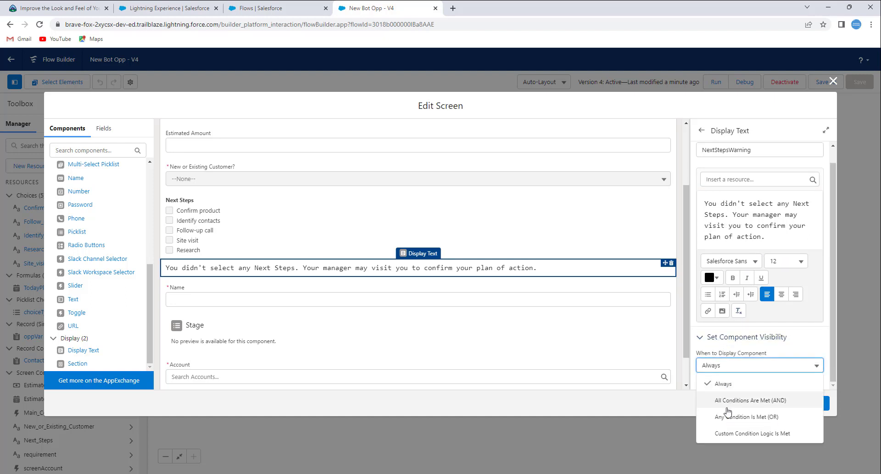
pyautogui.click(738, 400)
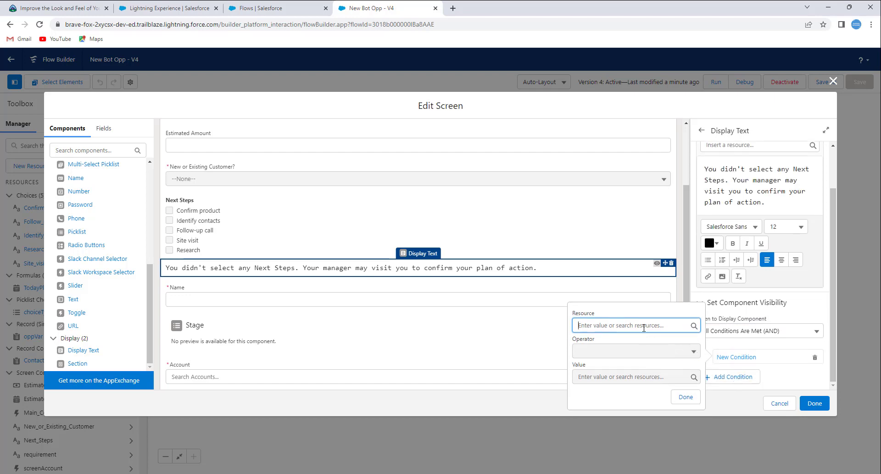
# Define the visibility condition with resource Next_Steps, operator Is Null and value $GlobalConstant.True, as the challenge specifies.
pyautogui.write('Next_Steps')
pyautogui.click(616, 305)
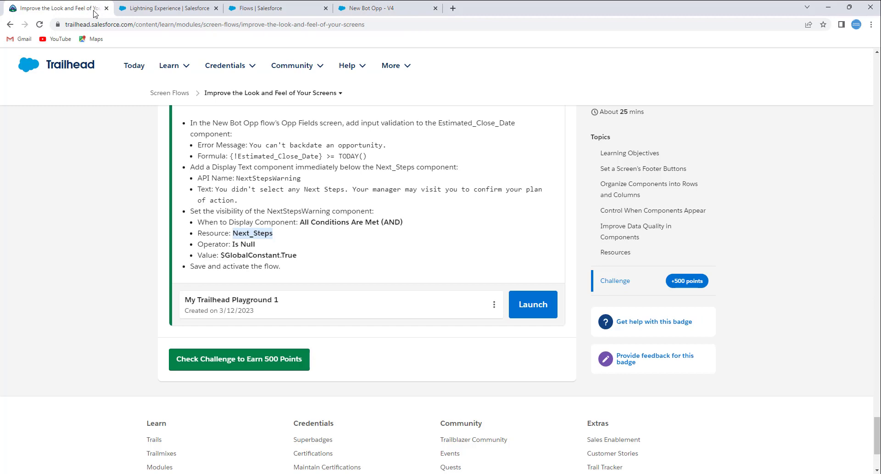
pyautogui.click(95, 10)
pyautogui.click(363, 9)
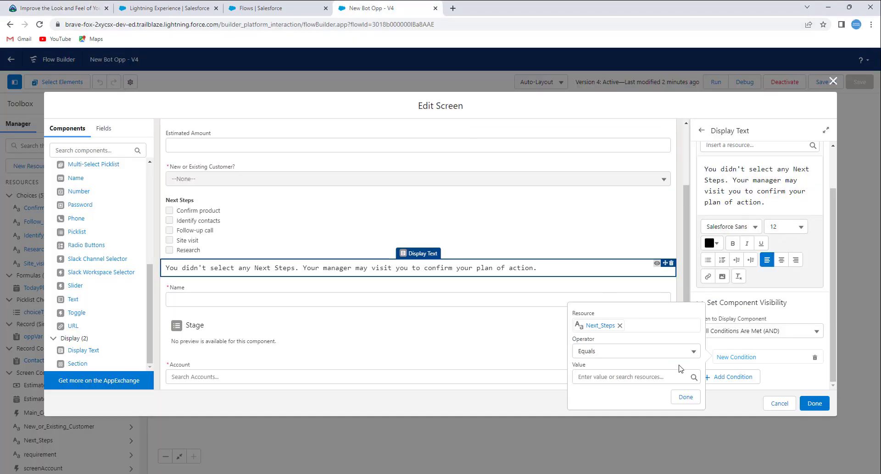
pyautogui.click(617, 352)
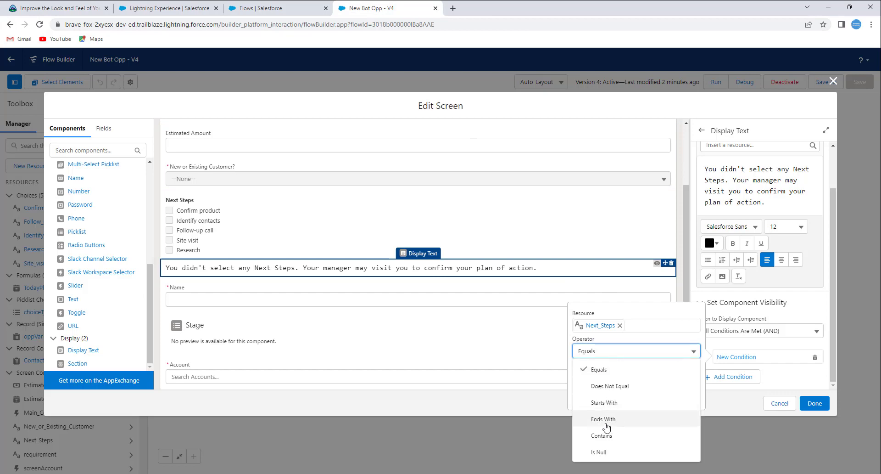
pyautogui.click(604, 449)
pyautogui.click(614, 377)
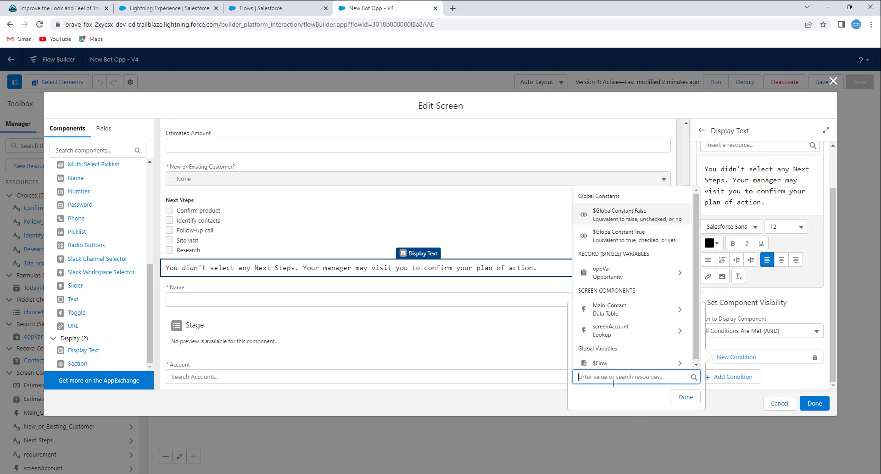
pyautogui.click(619, 235)
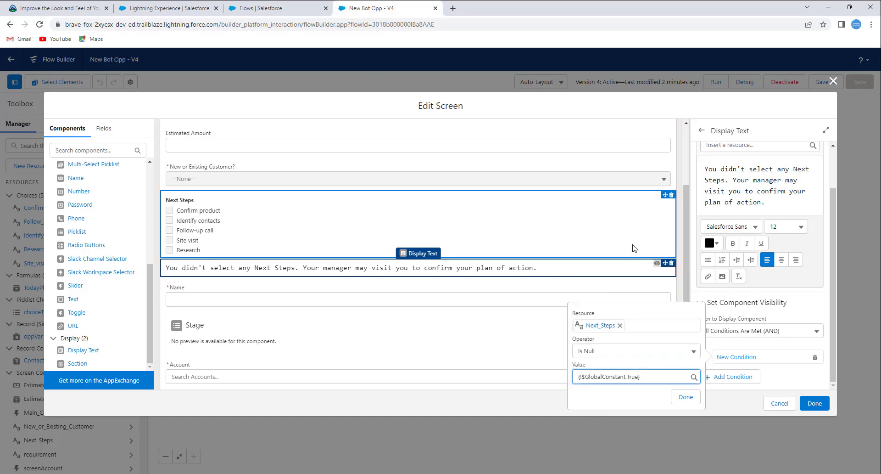
# Recheck the condition against the challenge requirements, accept it and finish editing the Opp Fields screen.
pyautogui.click(74, 9)
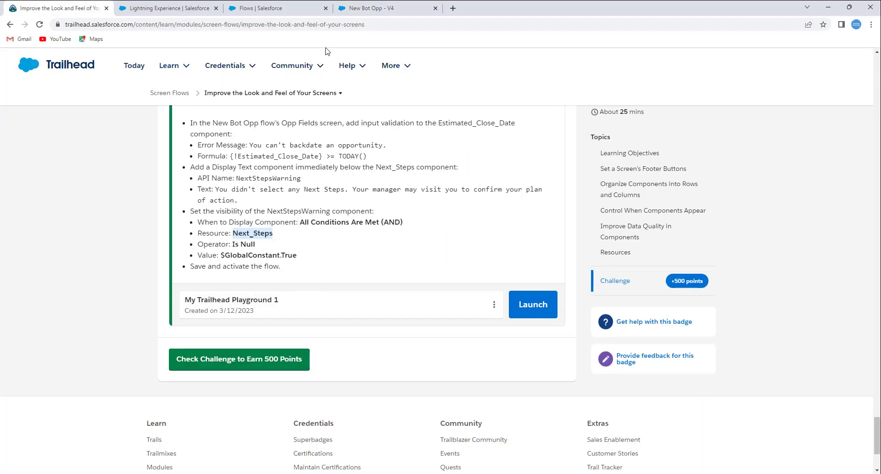
pyautogui.click(372, 8)
pyautogui.click(686, 397)
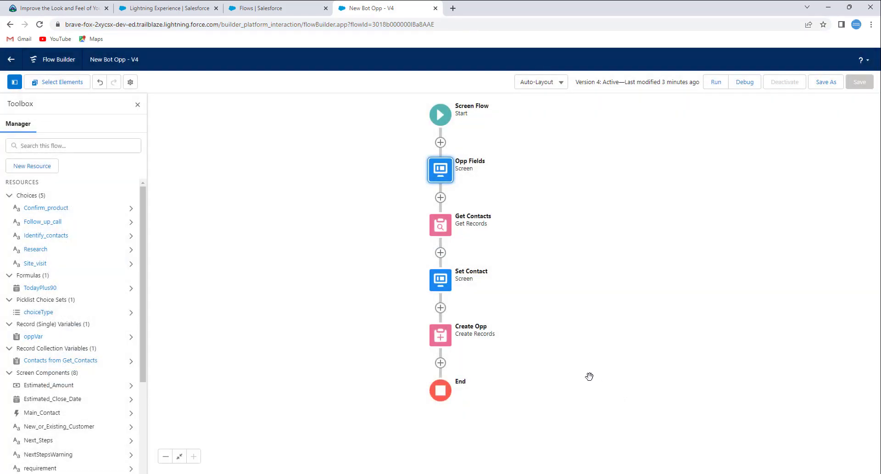
# Save the New Bot Opp flow as a new version and activate it.
pyautogui.click(826, 83)
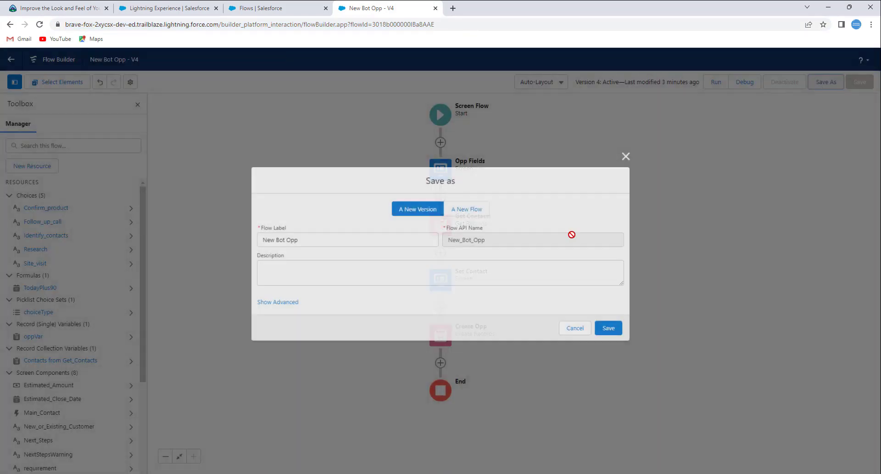
pyautogui.click(611, 329)
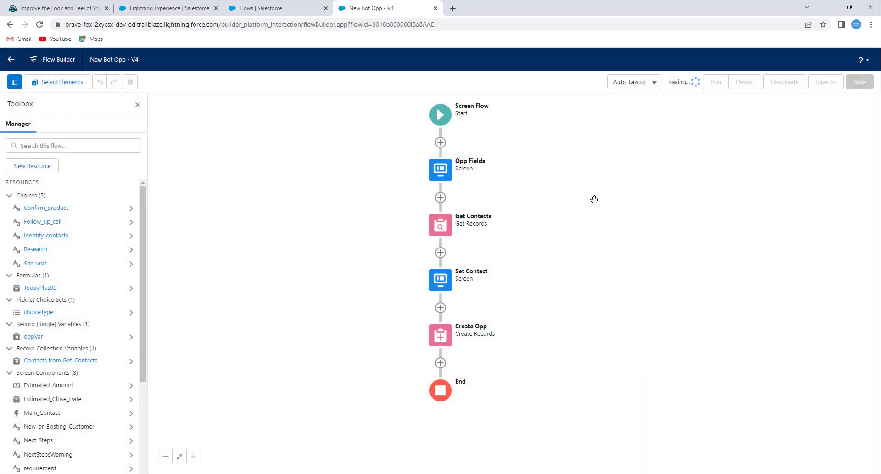
pyautogui.click(789, 84)
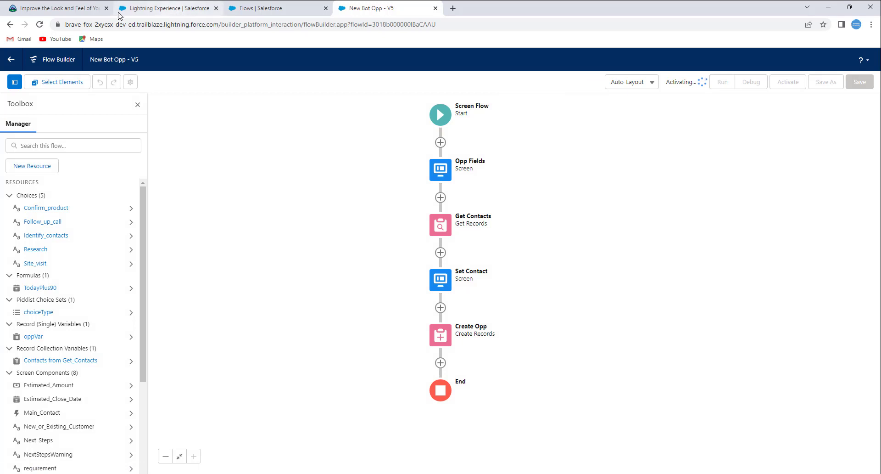
# Return to the Trailhead unit and submit the challenge for checking to earn 500 points.
pyautogui.click(84, 12)
pyautogui.click(280, 367)
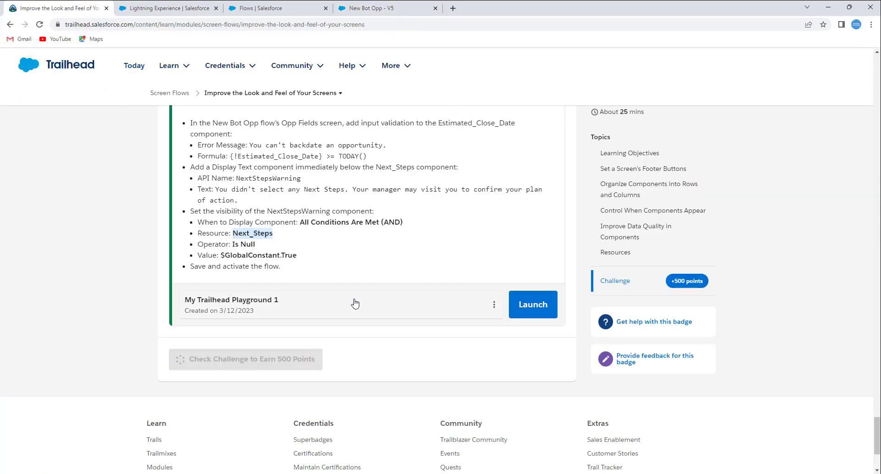